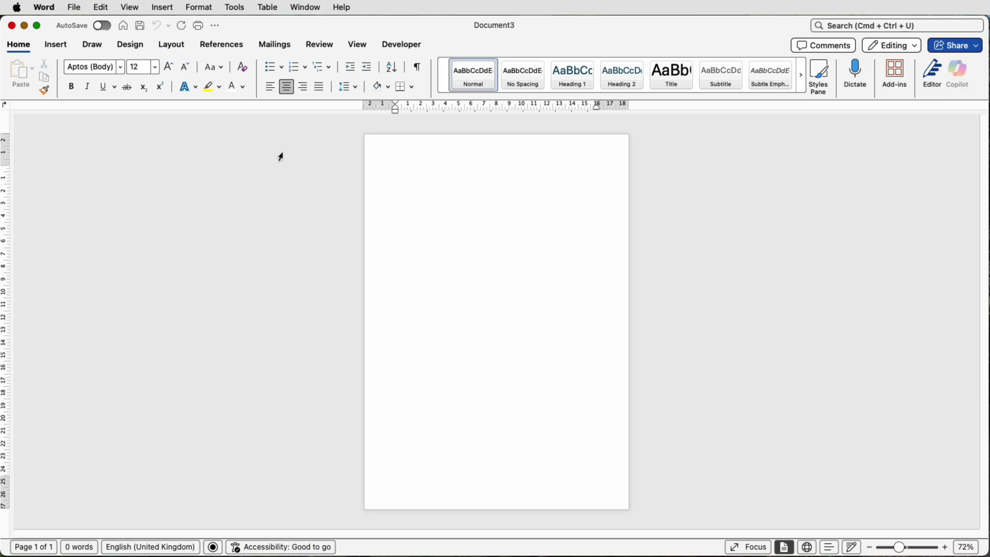
# - Set Document3's page orientation to Landscape
pyautogui.click(173, 44)
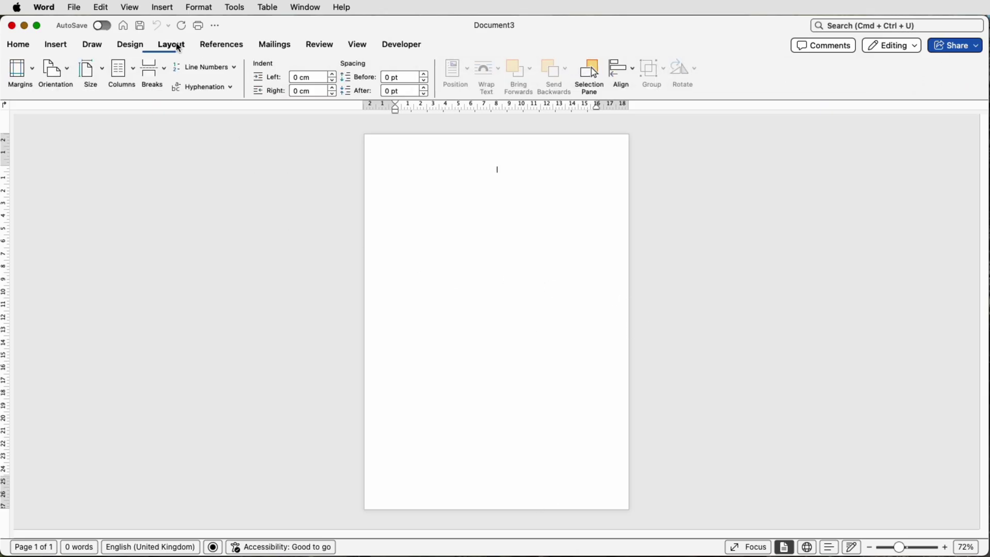
pyautogui.click(67, 76)
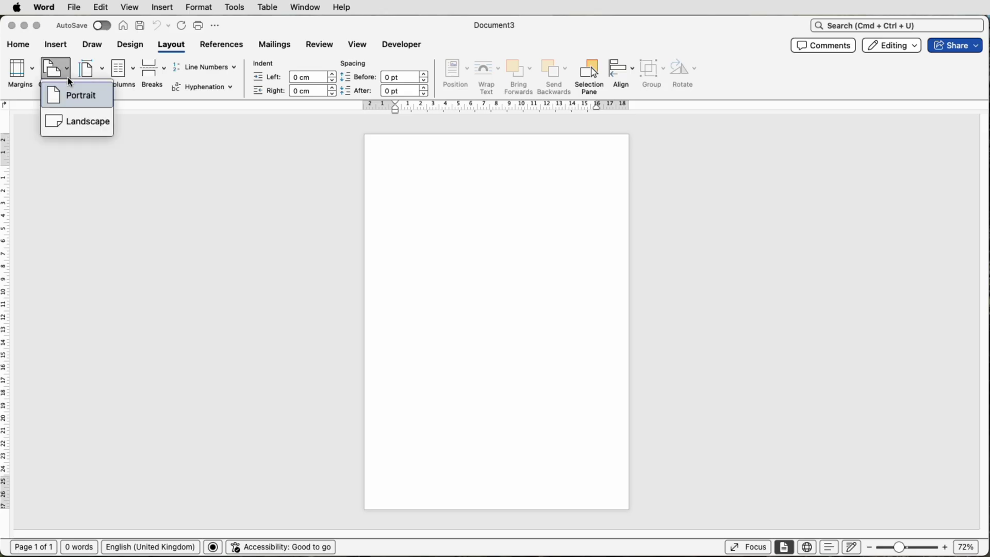
pyautogui.click(72, 131)
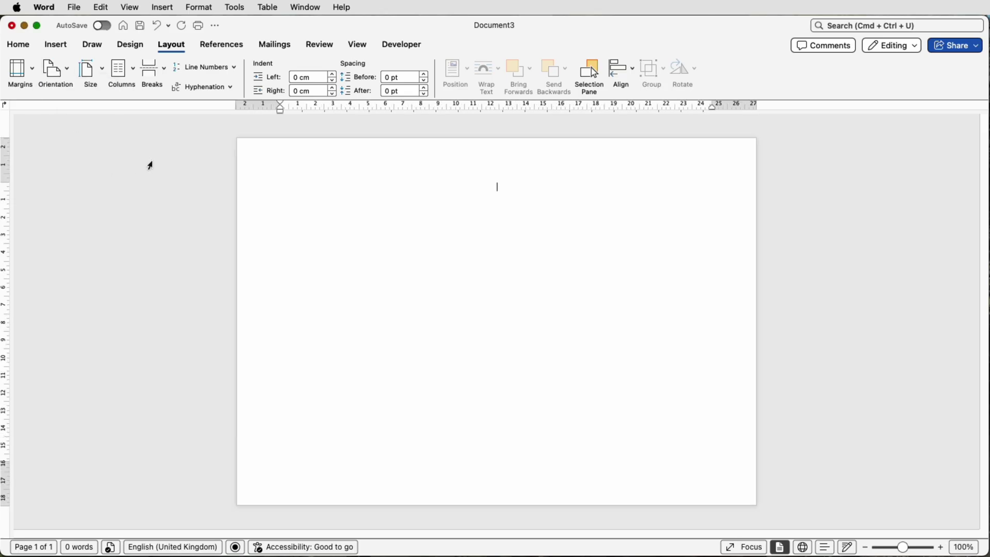
# - Draw a horizontal text box about 5.79 × 6.68 cm near the page's upper left
pyautogui.click(50, 47)
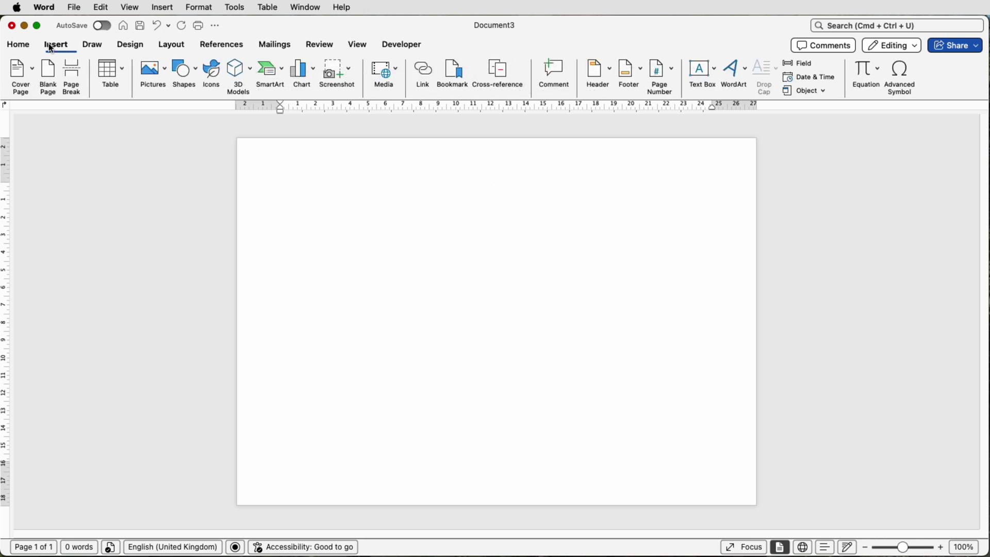
pyautogui.click(714, 71)
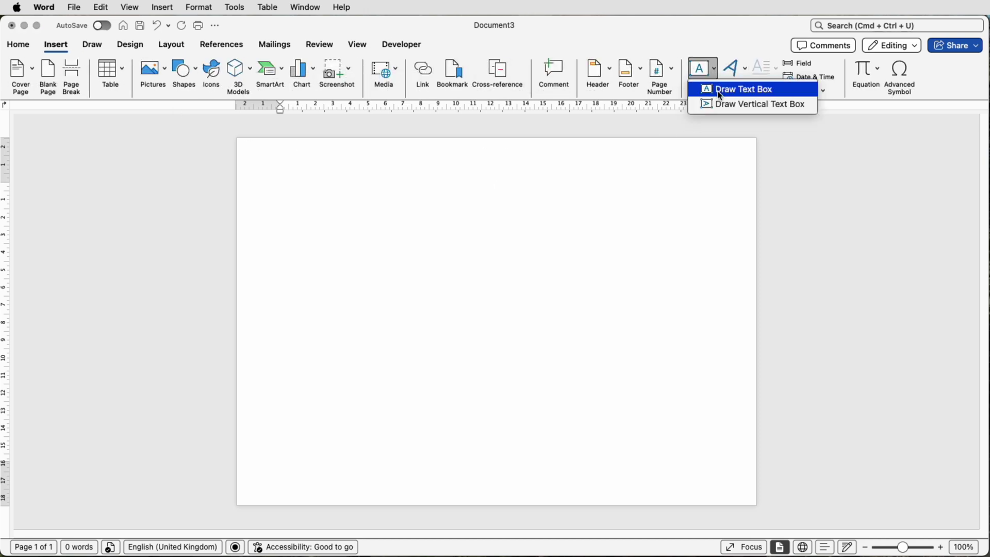
pyautogui.click(717, 92)
pyautogui.moveTo(292, 227); pyautogui.dragTo(410, 326)
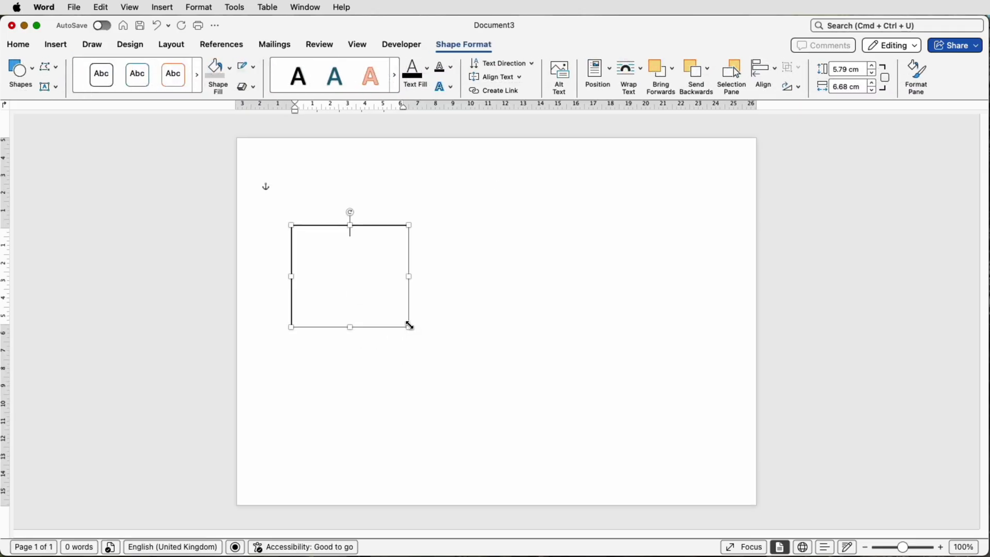
pyautogui.click(385, 263)
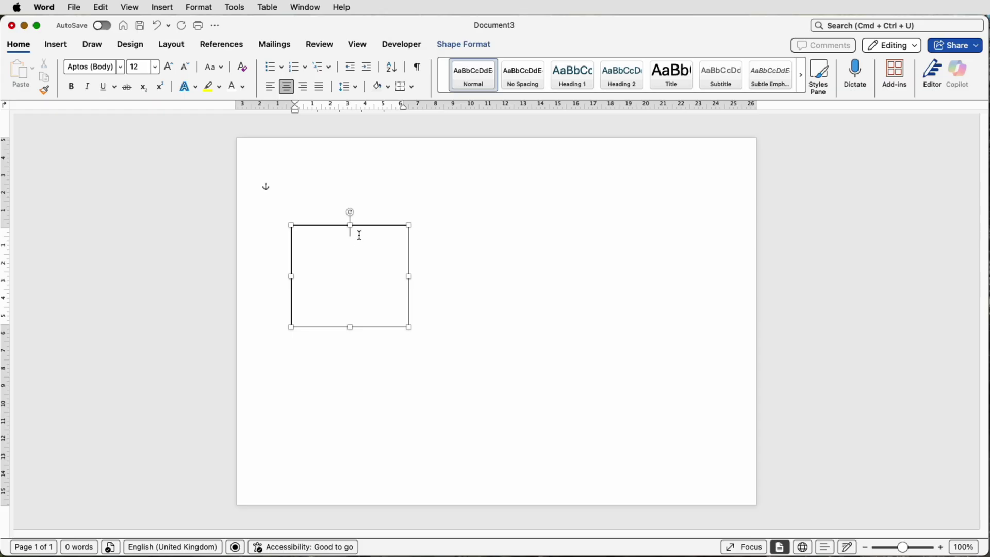
pyautogui.click(458, 46)
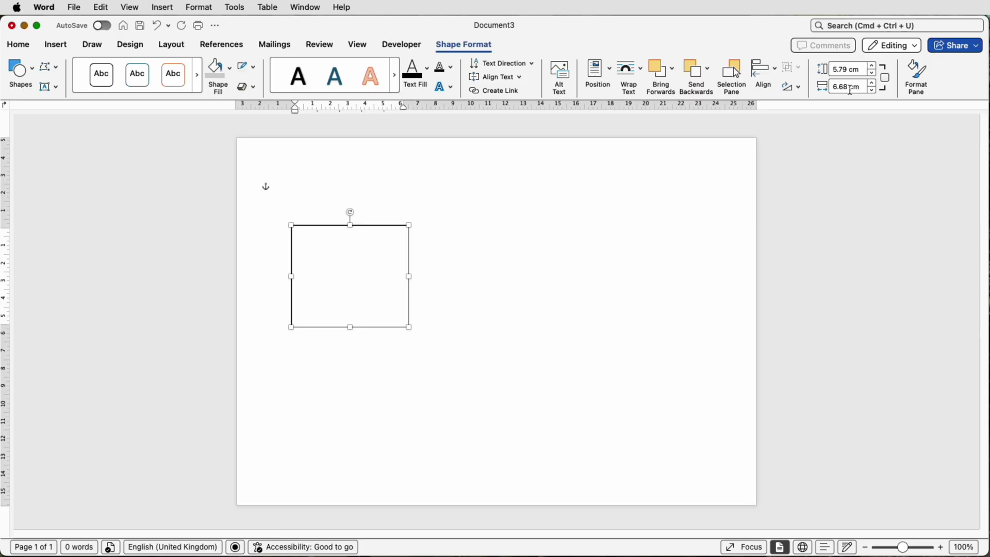
# - Size the text box to 6 cm × 6 cm with Lock Aspect Ratio, then nudge it down-left
pyautogui.moveTo(864, 70); pyautogui.dragTo(831, 71)
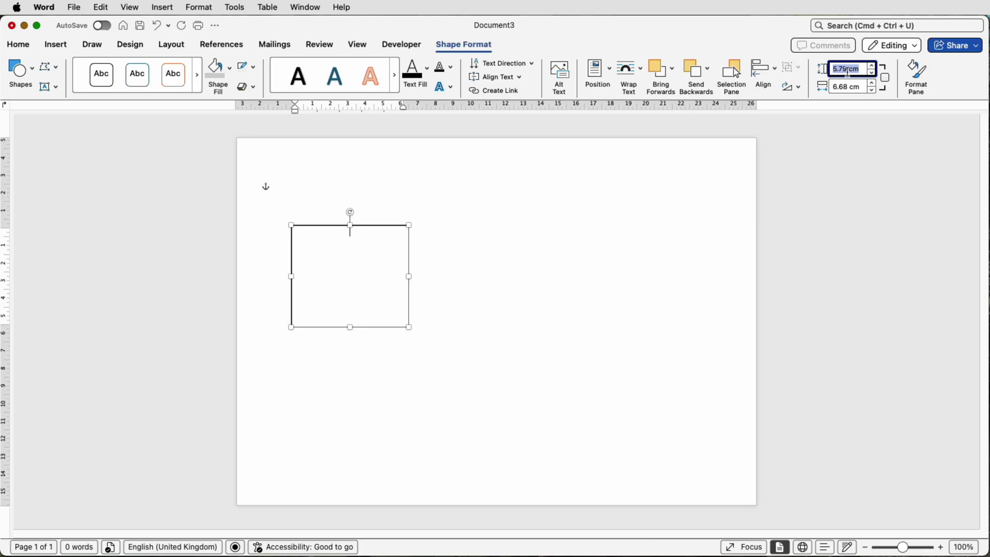
pyautogui.write('6')
pyautogui.press('Tab')
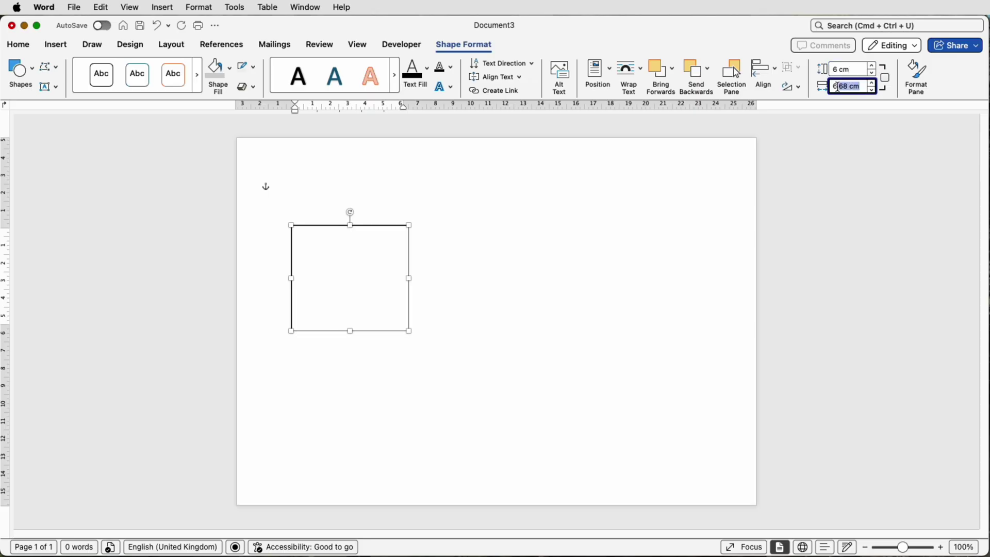
pyautogui.write('6')
pyautogui.press('Return')
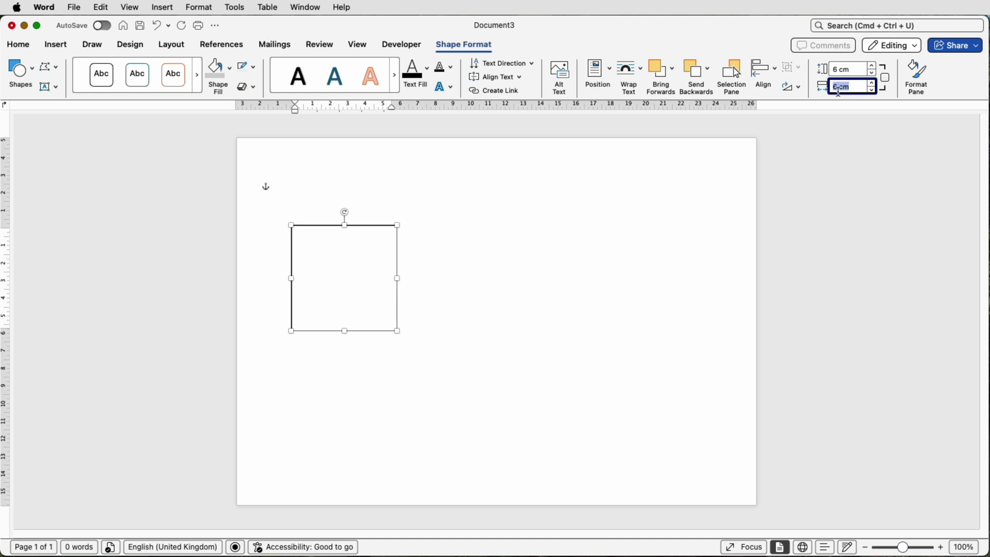
pyautogui.click(886, 80)
pyautogui.moveTo(369, 247); pyautogui.dragTo(342, 288)
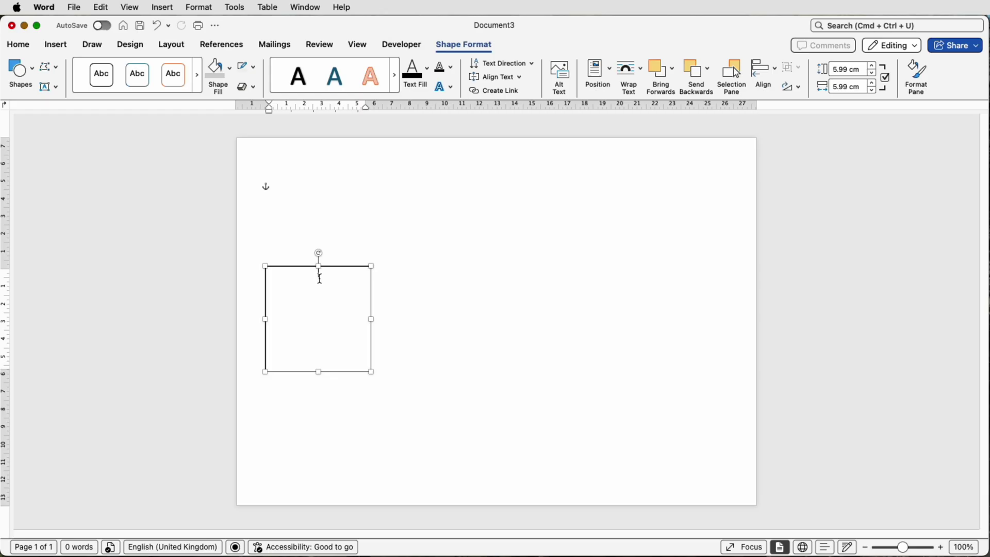
# - Type a capital 'F' in the square text box, then reselect the box
pyautogui.press('capslock')
pyautogui.write('F')
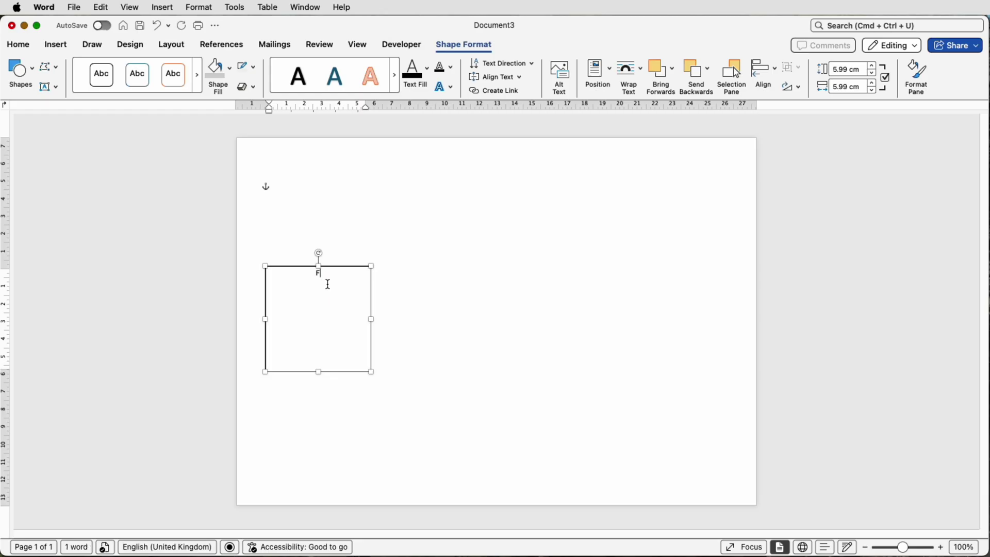
pyautogui.click(391, 275)
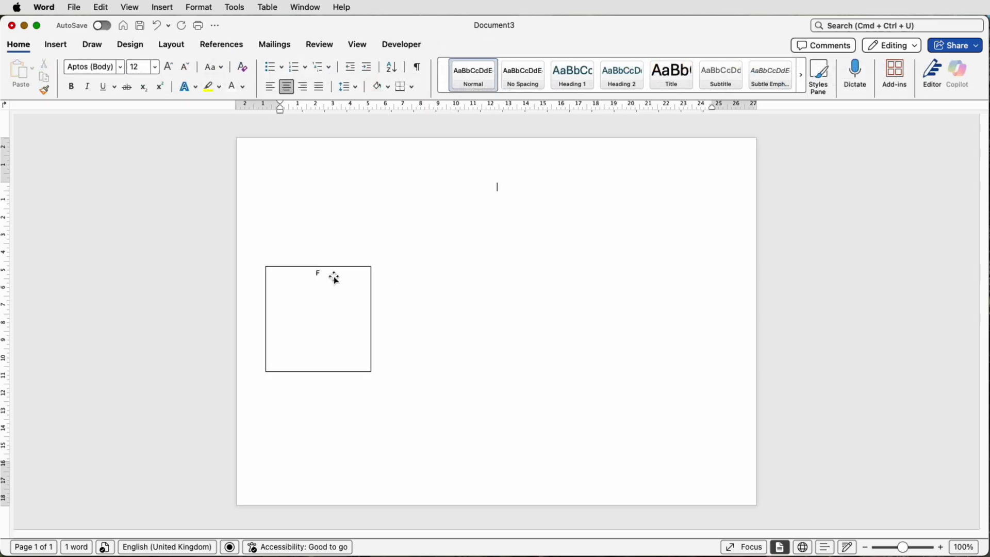
pyautogui.click(332, 277)
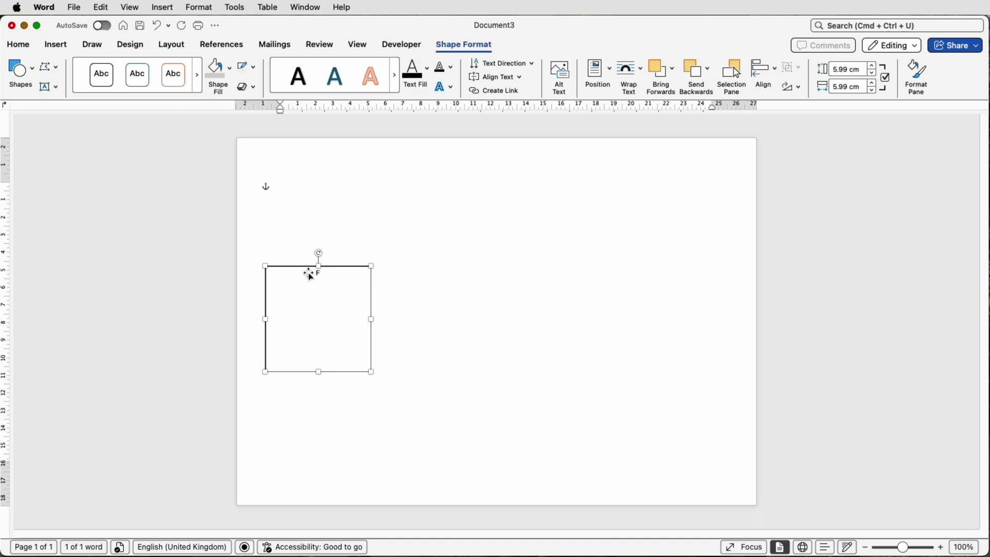
# - Grow the letter F to 110 pt with Grow Font, then shrink it once to 100 pt
pyautogui.click(26, 50)
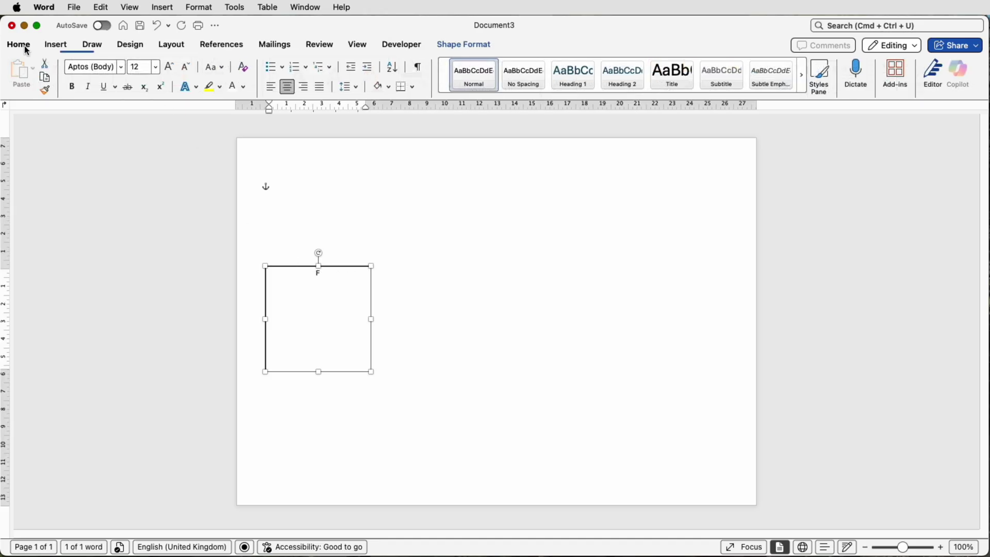
pyautogui.click(170, 72)
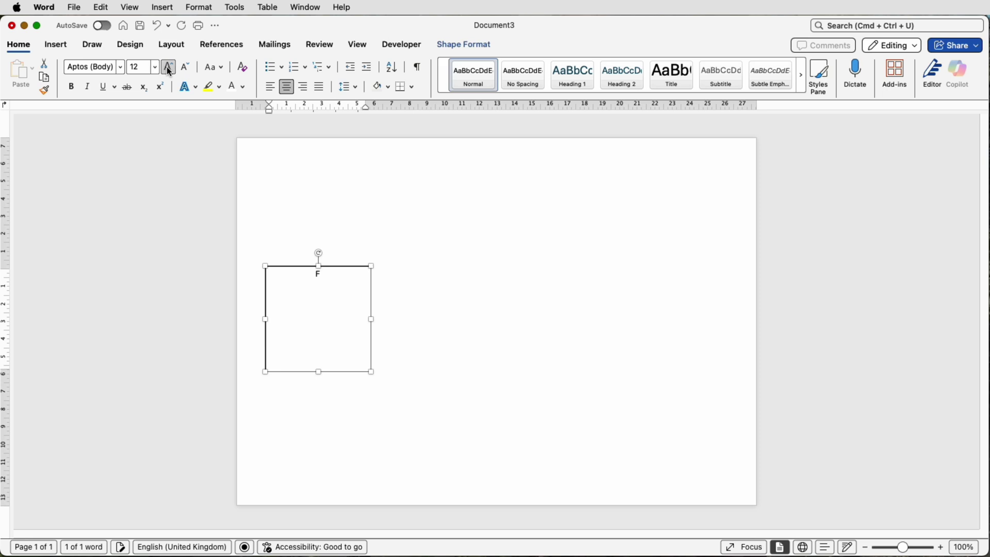
pyautogui.click(169, 72)
pyautogui.click(170, 72)
pyautogui.click(170, 71)
pyautogui.click(169, 72)
pyautogui.click(170, 71)
pyautogui.click(169, 71)
pyautogui.click(169, 72)
pyautogui.click(170, 71)
pyautogui.click(169, 71)
pyautogui.click(169, 72)
pyautogui.click(170, 72)
pyautogui.click(170, 72)
pyautogui.tripleClick(170, 72)
pyautogui.click(170, 71)
pyautogui.click(169, 72)
pyautogui.click(169, 72)
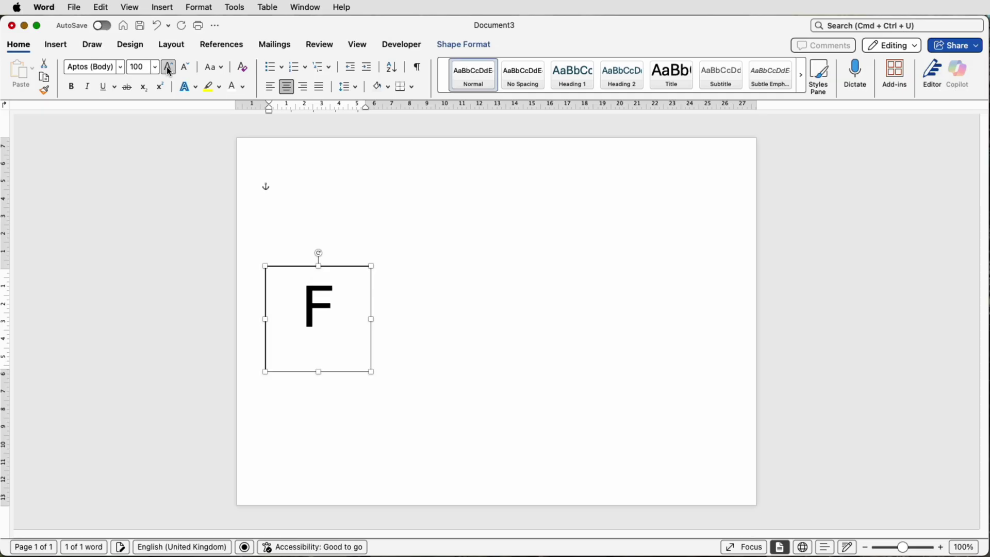
pyautogui.click(169, 72)
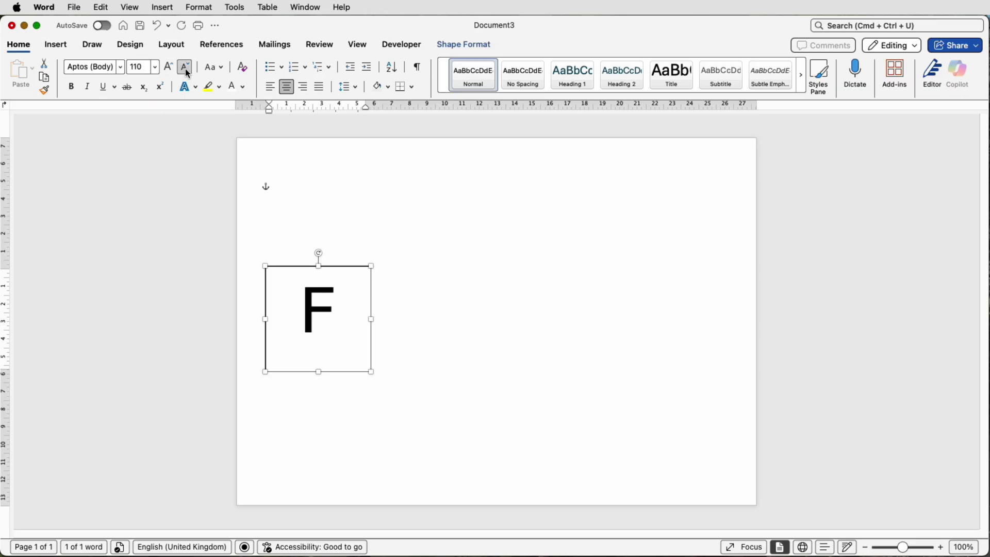
pyautogui.click(184, 69)
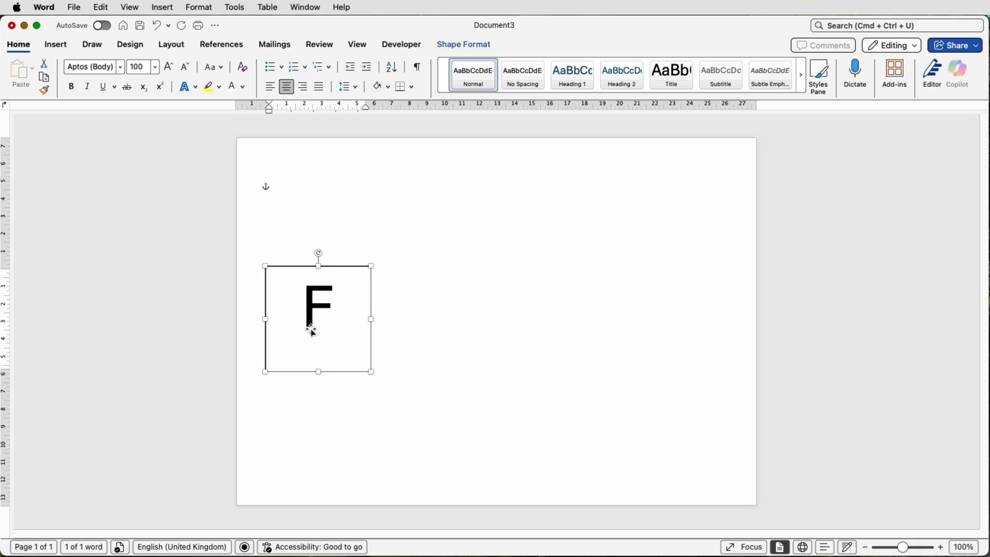
# - In Format Shape's Text Box settings, step the top margin up to 0.7 cm
pyautogui.click(464, 45)
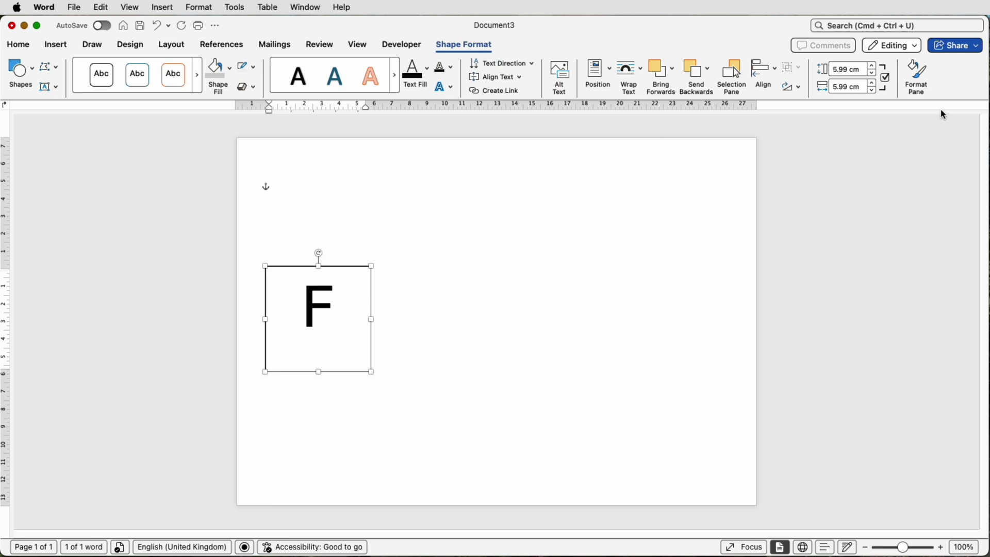
pyautogui.click(916, 83)
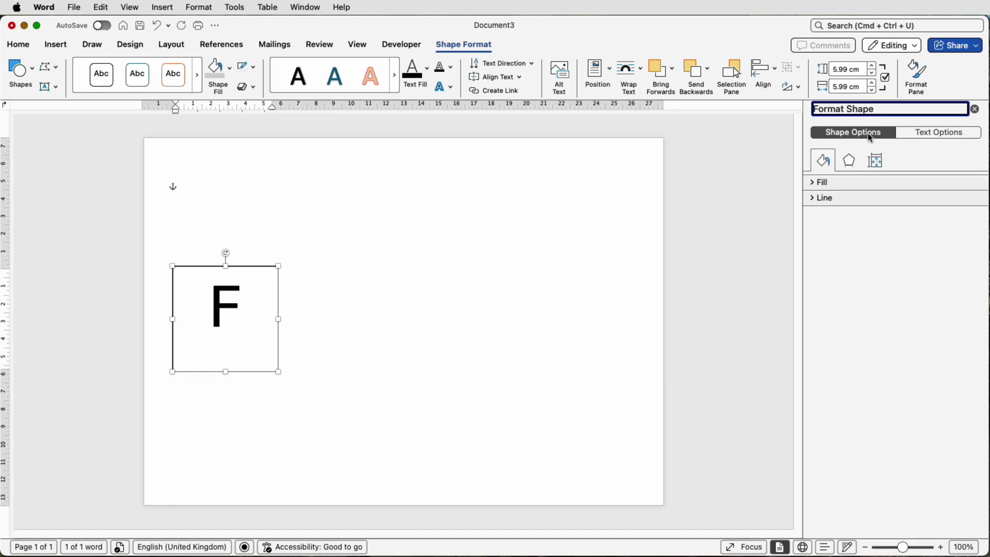
pyautogui.click(875, 162)
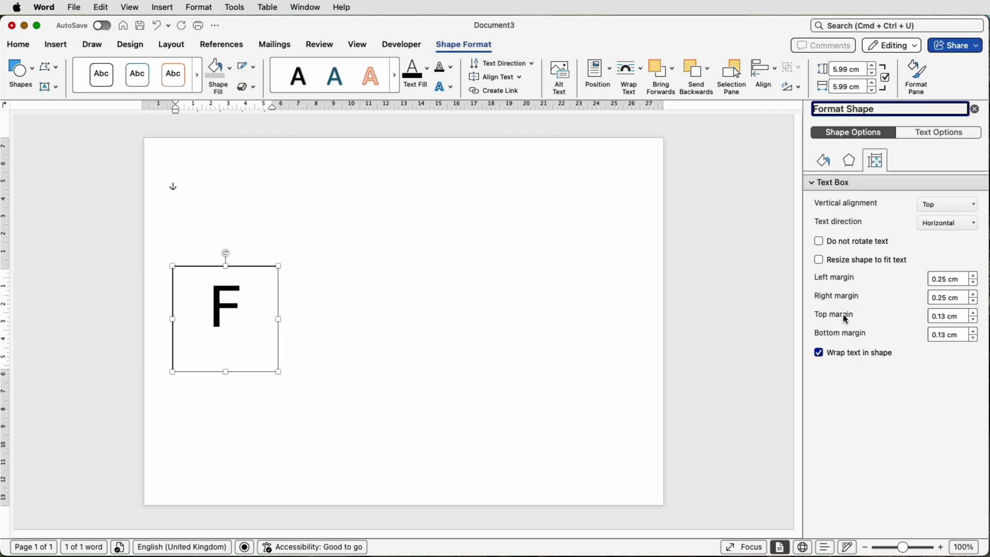
pyautogui.click(973, 314)
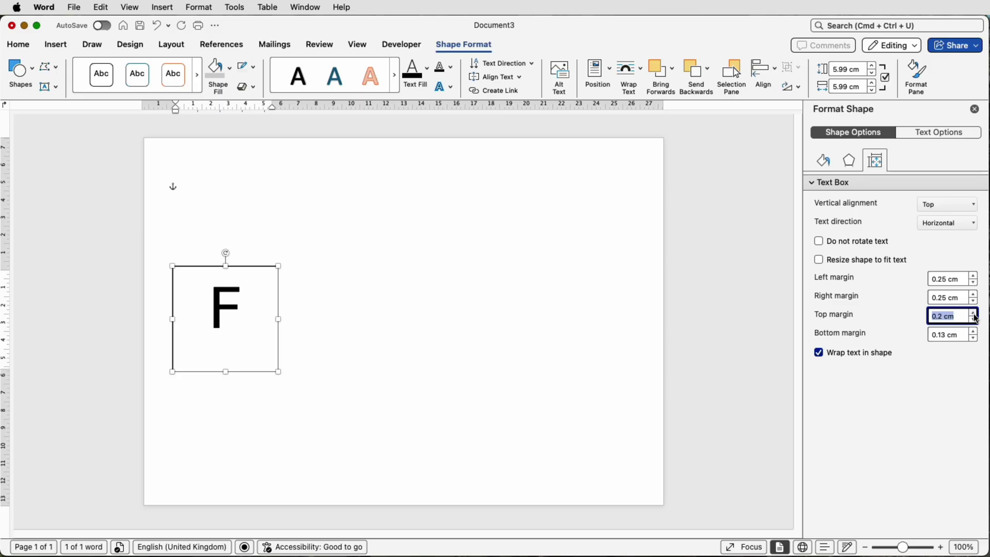
pyautogui.click(973, 313)
pyautogui.click(973, 314)
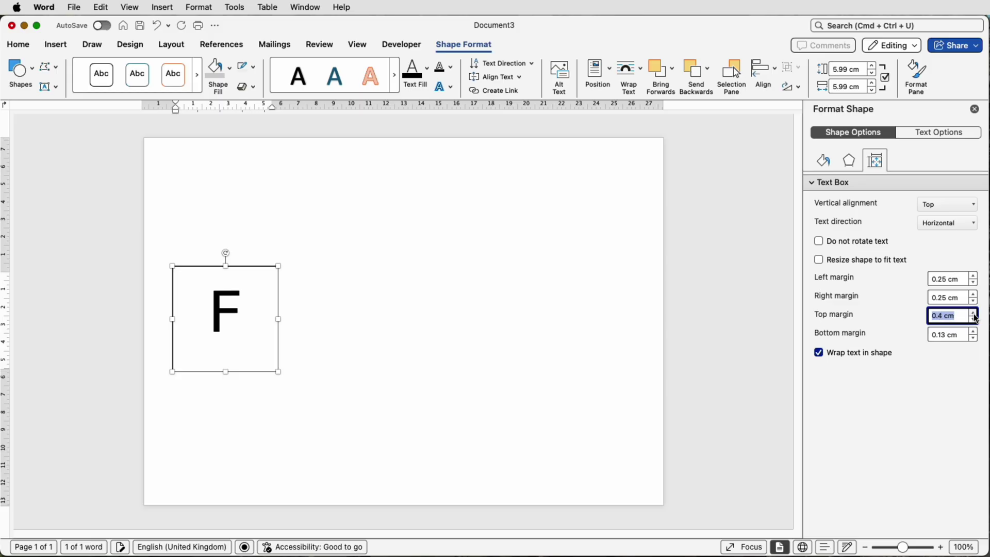
pyautogui.click(973, 313)
pyautogui.click(973, 314)
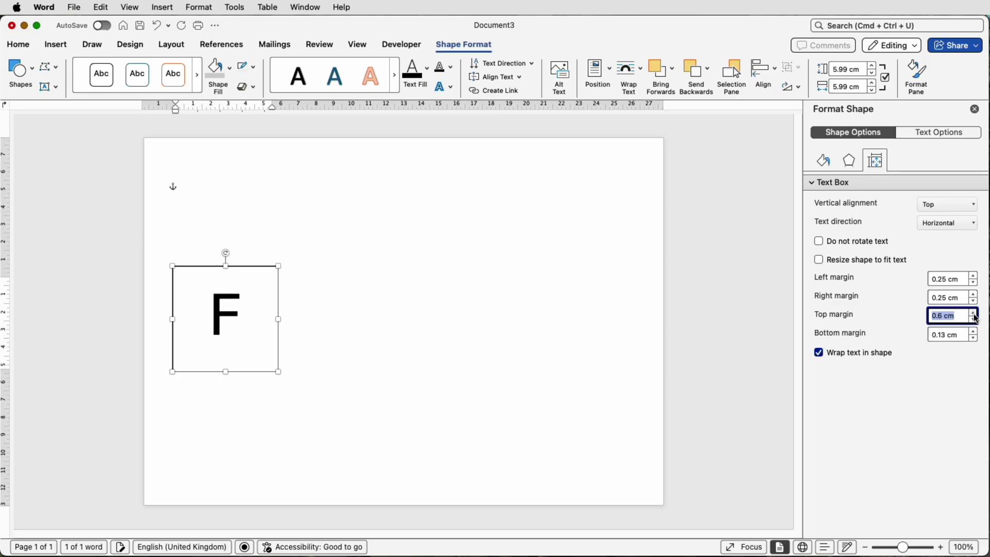
pyautogui.click(973, 313)
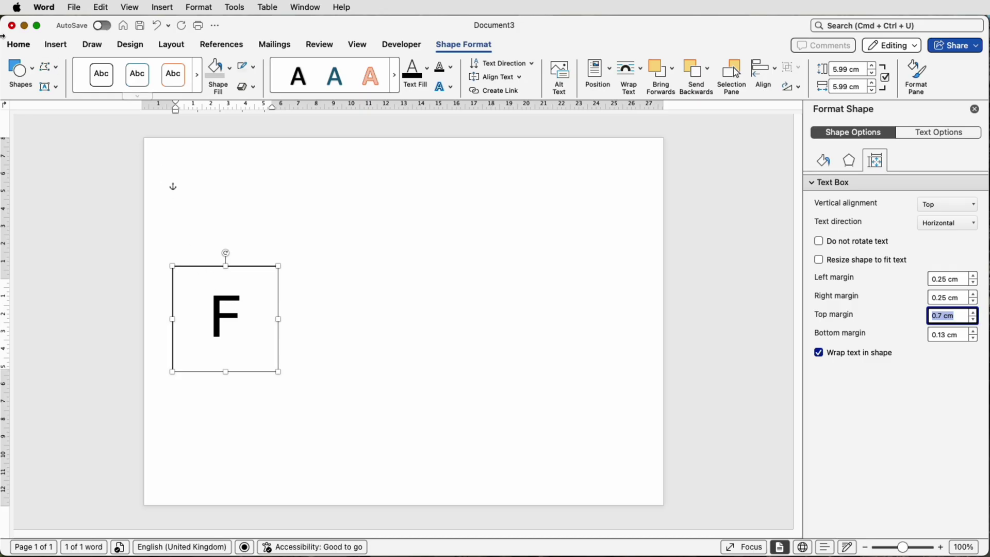
# - Enlarge the F to 130 pt and bring the top margin back down to 0.4 cm
pyautogui.click(19, 45)
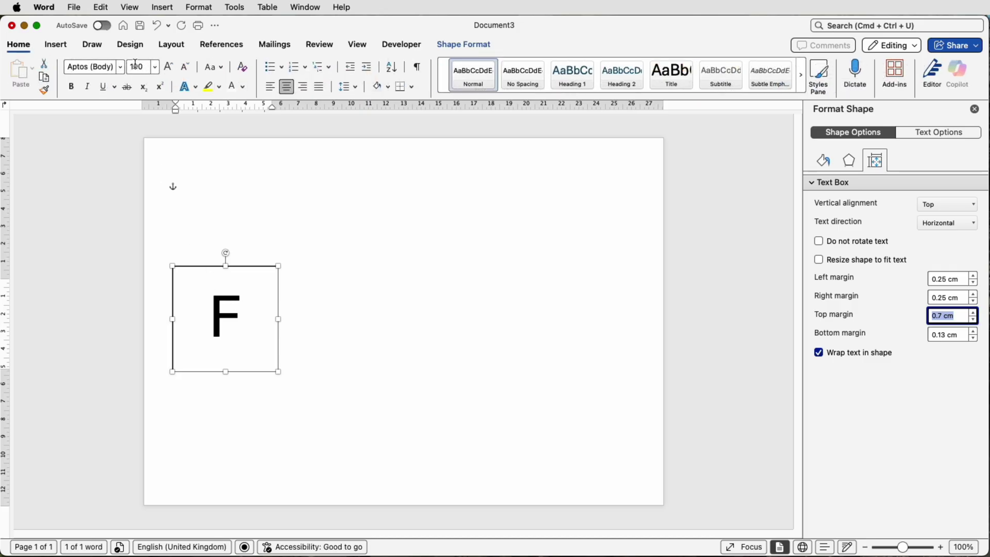
pyautogui.click(168, 67)
pyautogui.click(168, 67)
pyautogui.click(168, 67)
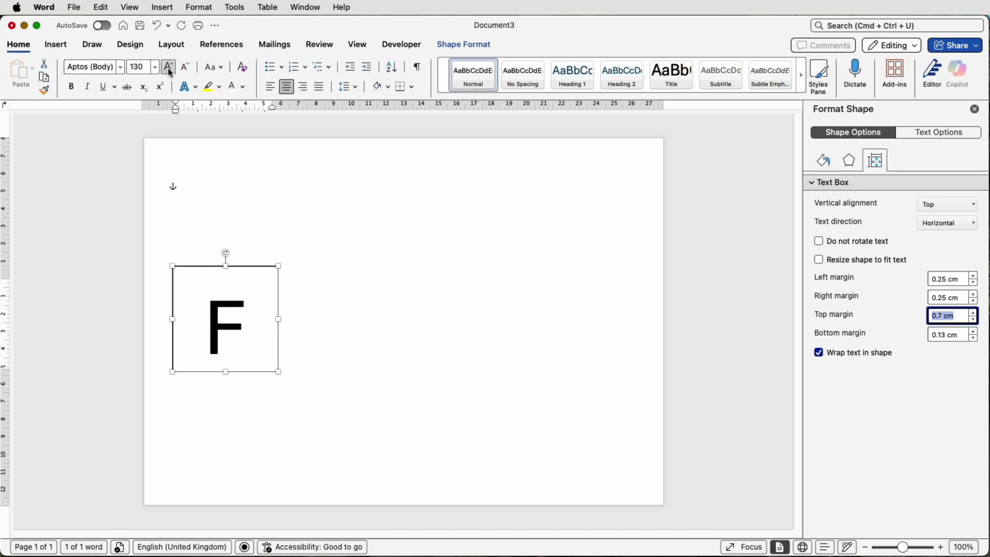
pyautogui.click(973, 323)
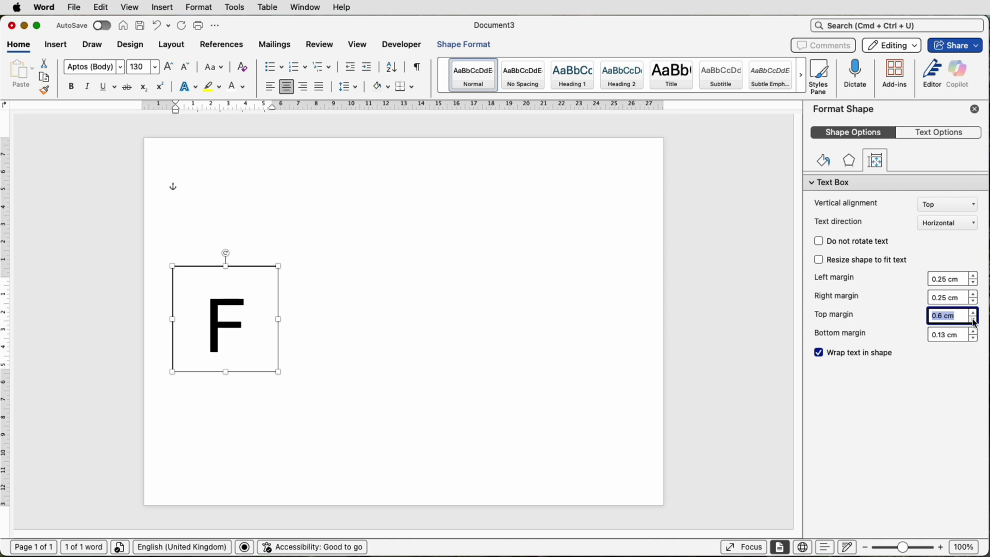
pyautogui.click(973, 323)
pyautogui.click(973, 323)
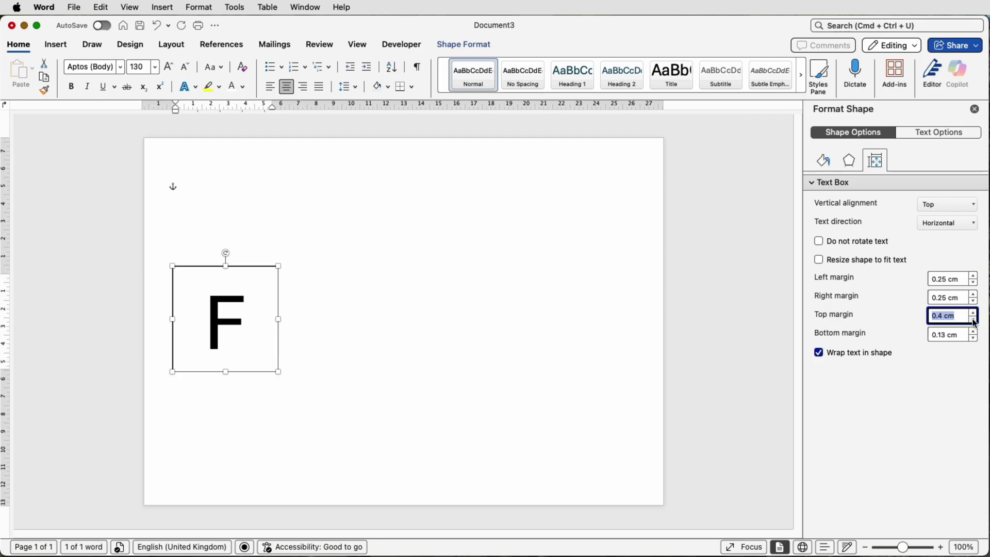
# - Reselect the F box and set its Shape Outline to No Outline
pyautogui.click(287, 296)
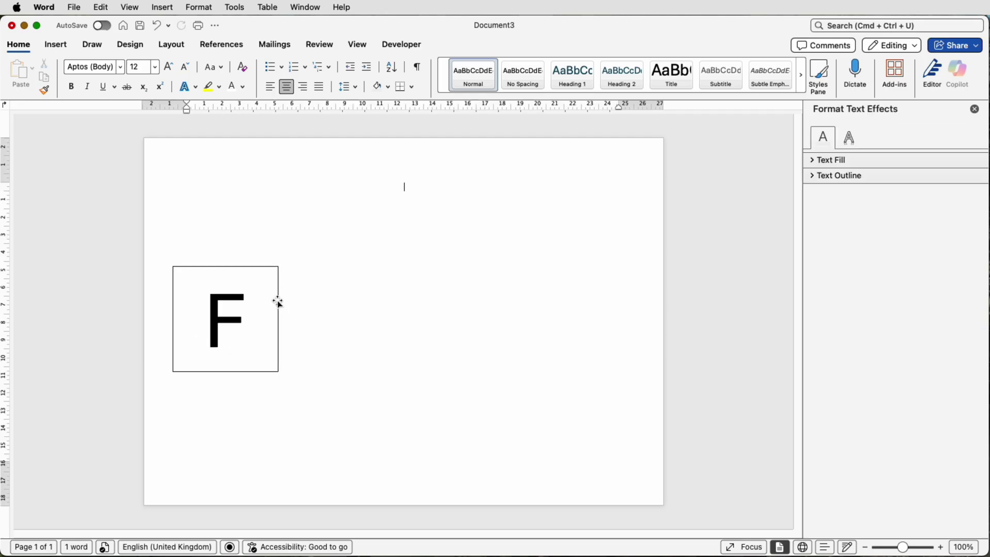
pyautogui.click(258, 323)
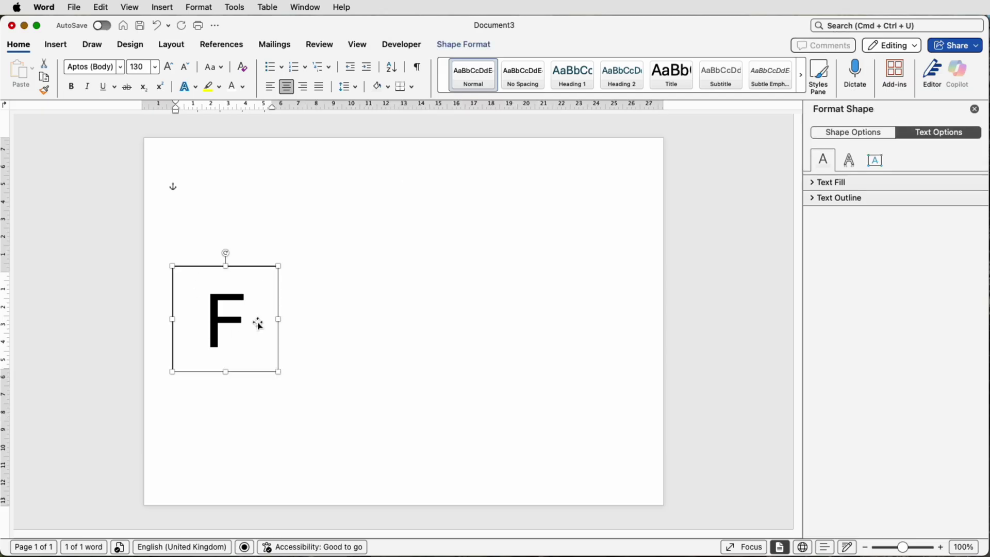
pyautogui.click(458, 45)
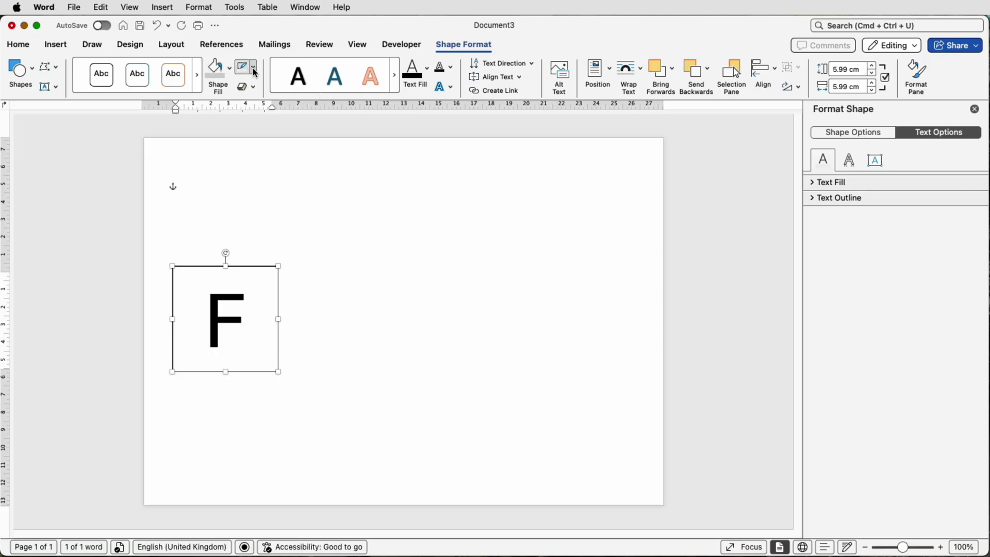
pyautogui.click(254, 68)
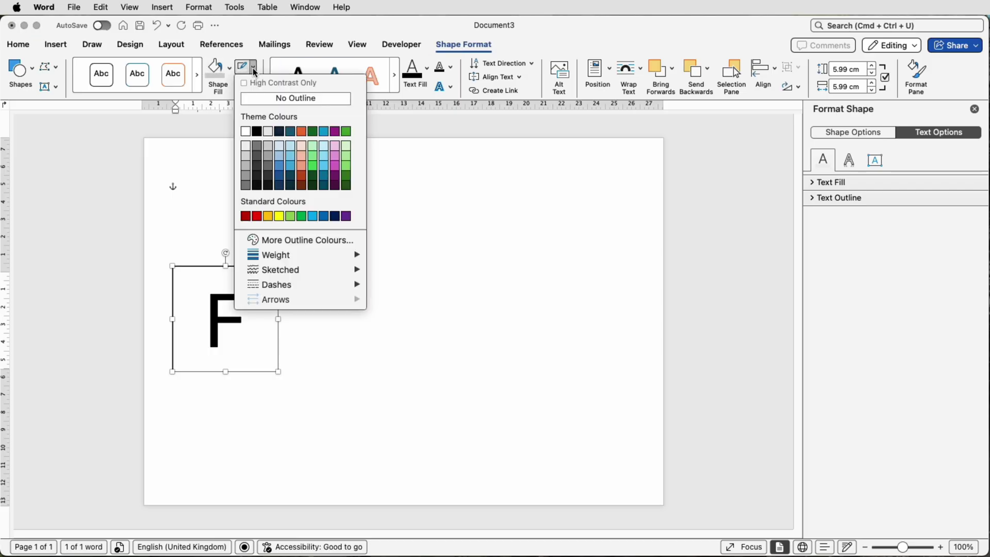
pyautogui.click(258, 98)
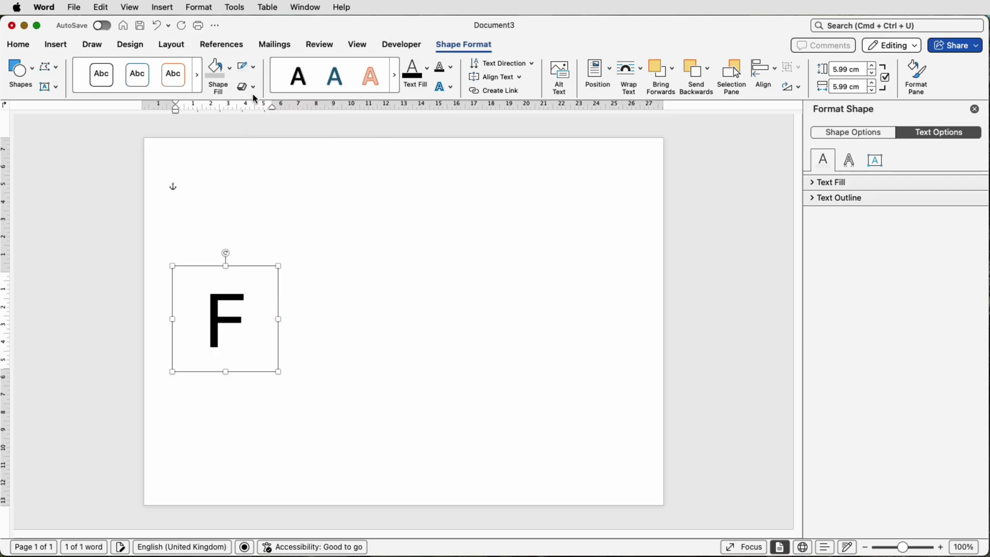
# - In More Fill Colours, pick a pale blue-green hue on the colour wheel
pyautogui.click(231, 72)
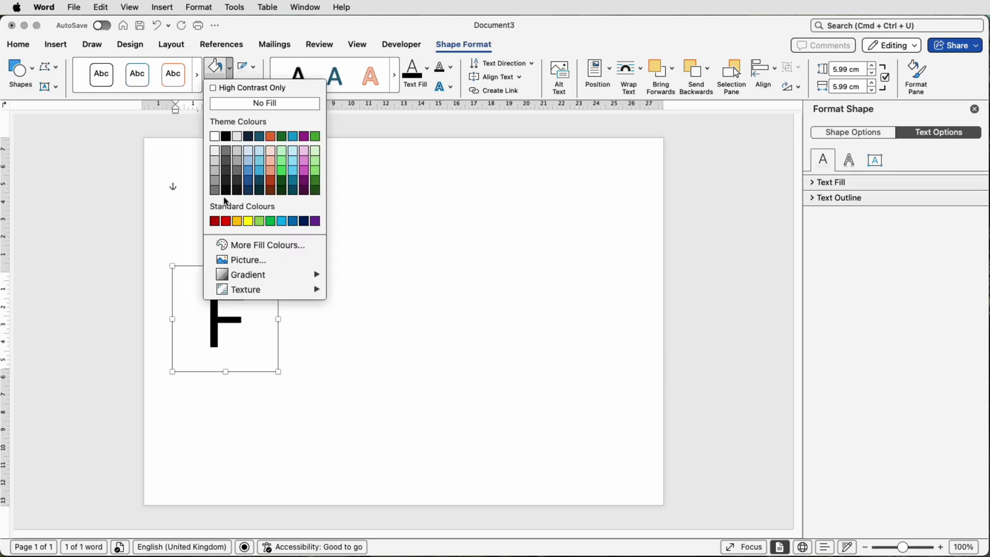
pyautogui.click(260, 246)
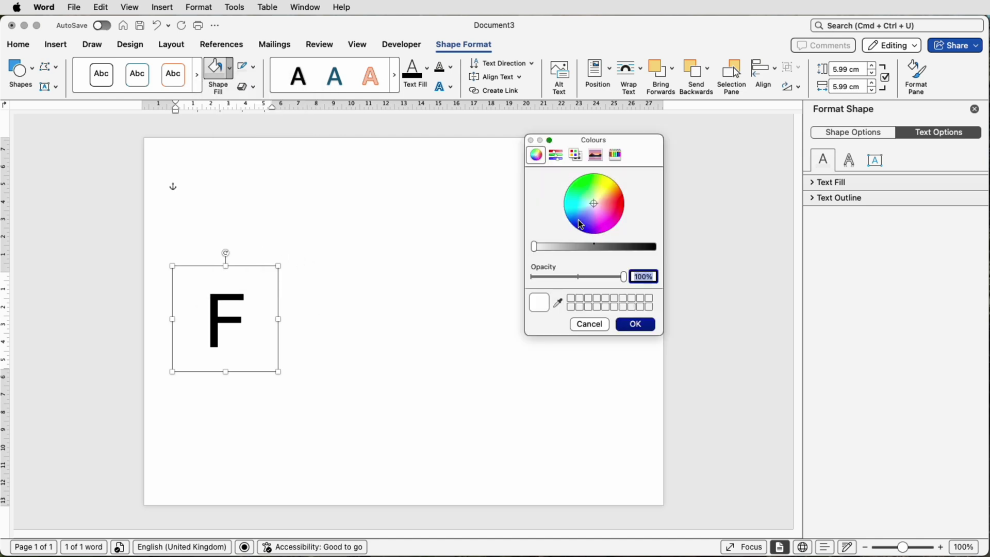
pyautogui.moveTo(592, 205); pyautogui.dragTo(581, 206)
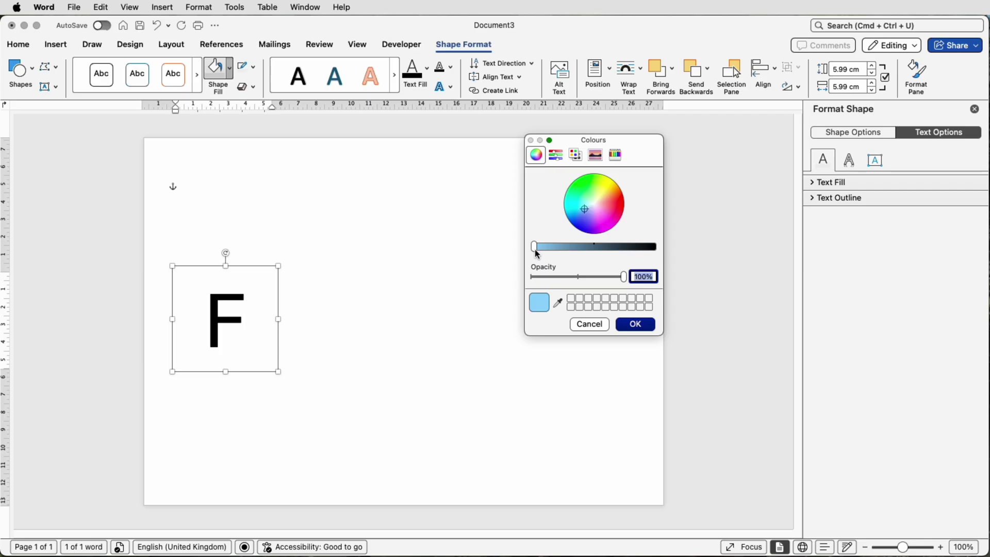
pyautogui.moveTo(534, 249)
pyautogui.mouseDown()
pyautogui.moveTo(574, 248)
pyautogui.moveTo(534, 249)
pyautogui.mouseUp()
pyautogui.click(588, 205)
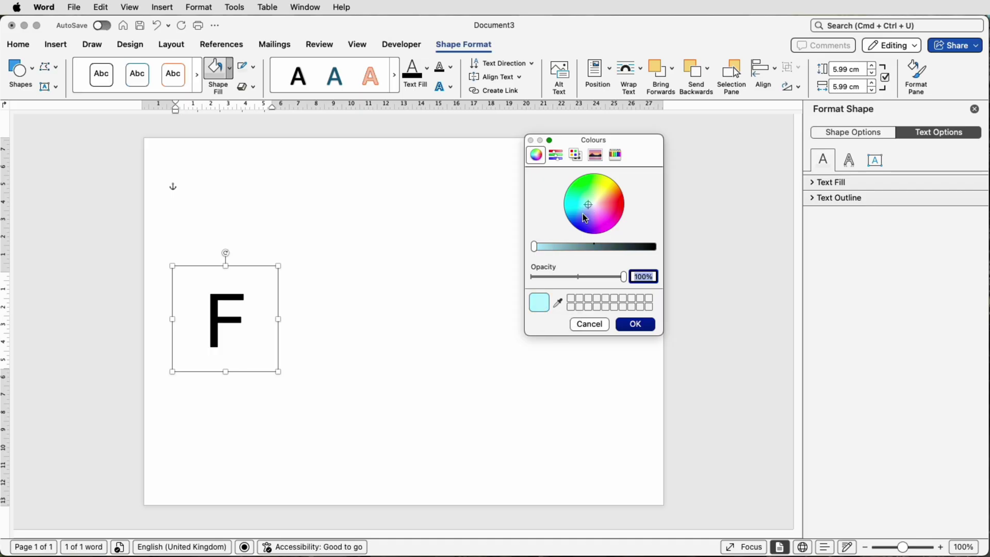
# - Darken the colour to a muted grey-teal and apply it as the box fill
pyautogui.moveTo(537, 247); pyautogui.dragTo(562, 246)
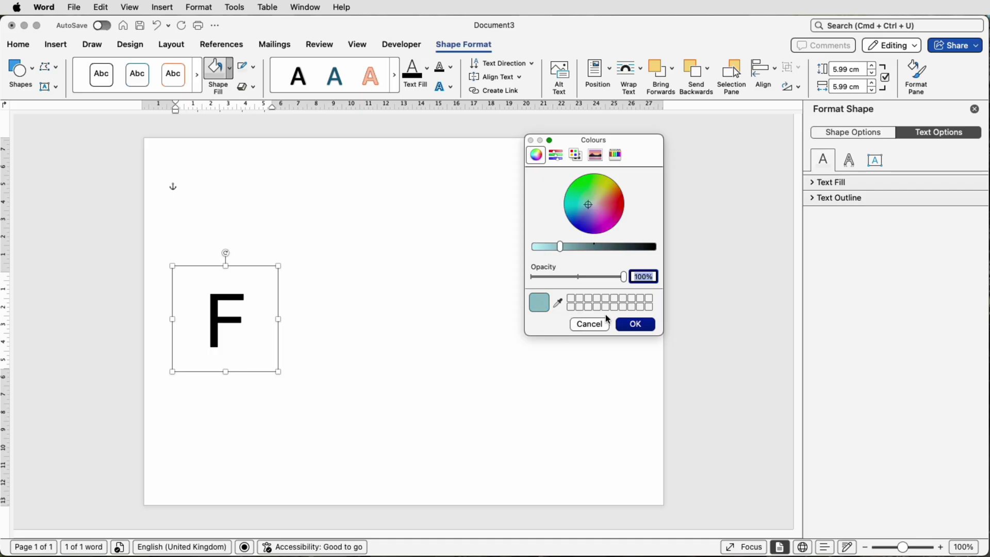
pyautogui.click(634, 324)
pyautogui.click(318, 291)
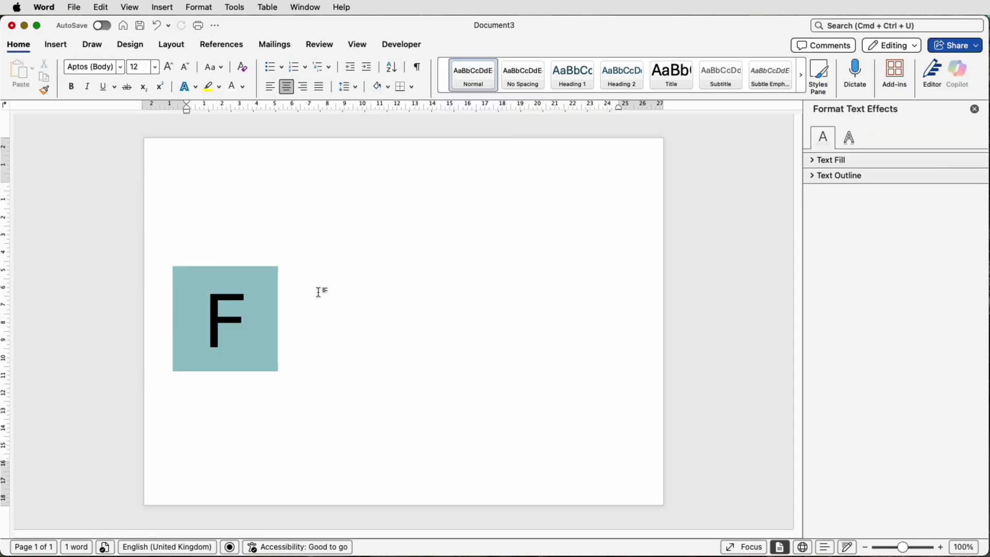
pyautogui.click(275, 299)
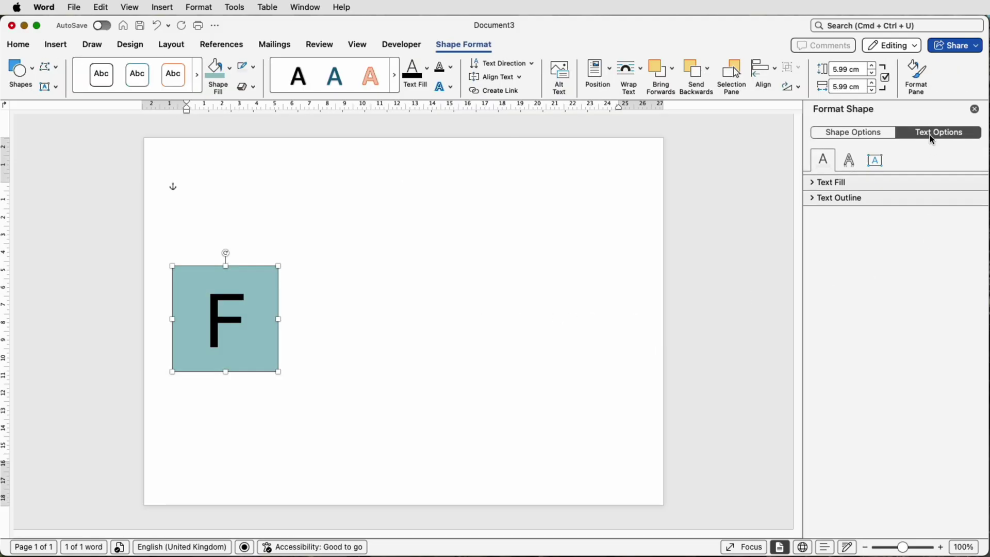
# - Review the box's Fill and Line settings in the Format Shape pane without changes
pyautogui.click(836, 137)
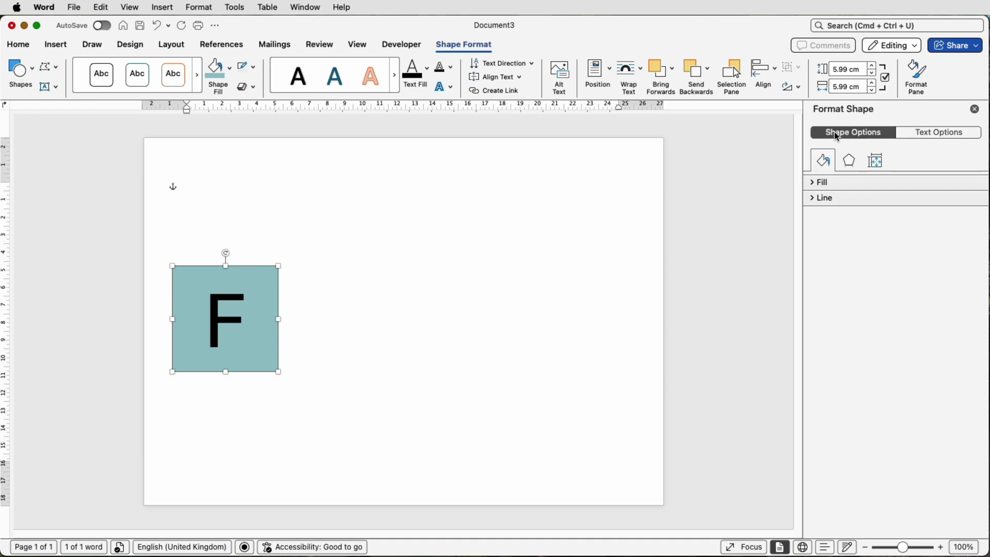
pyautogui.click(814, 183)
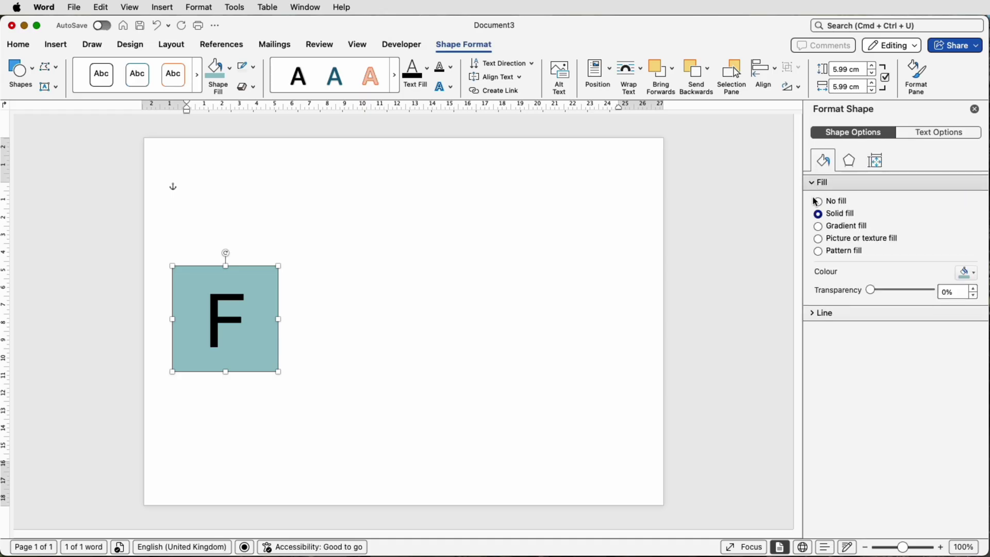
pyautogui.click(812, 313)
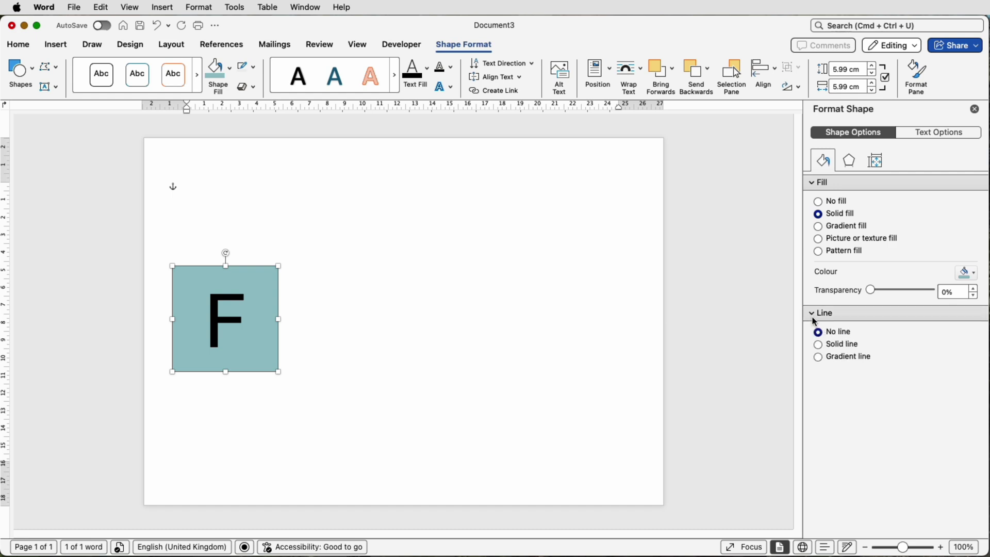
pyautogui.click(814, 315)
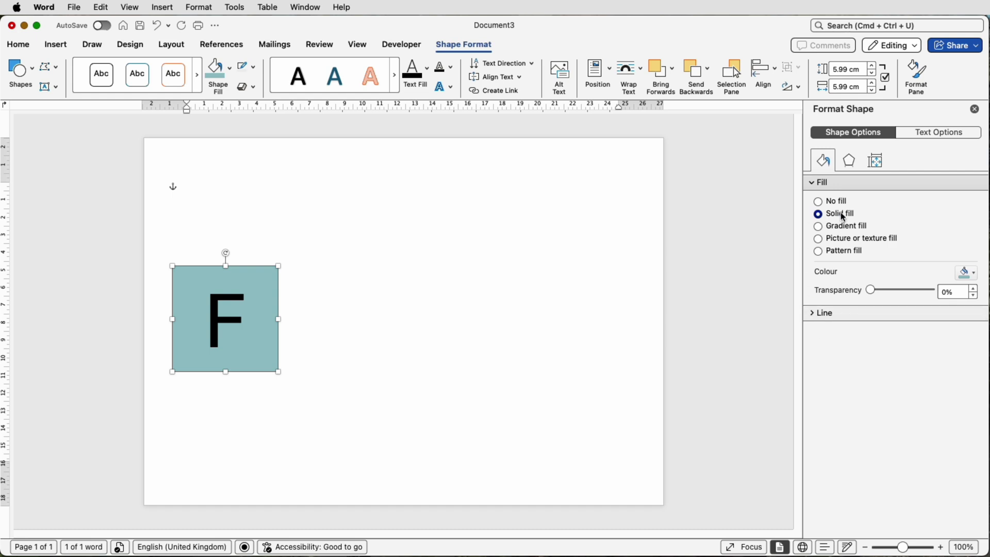
pyautogui.click(974, 275)
pyautogui.click(248, 301)
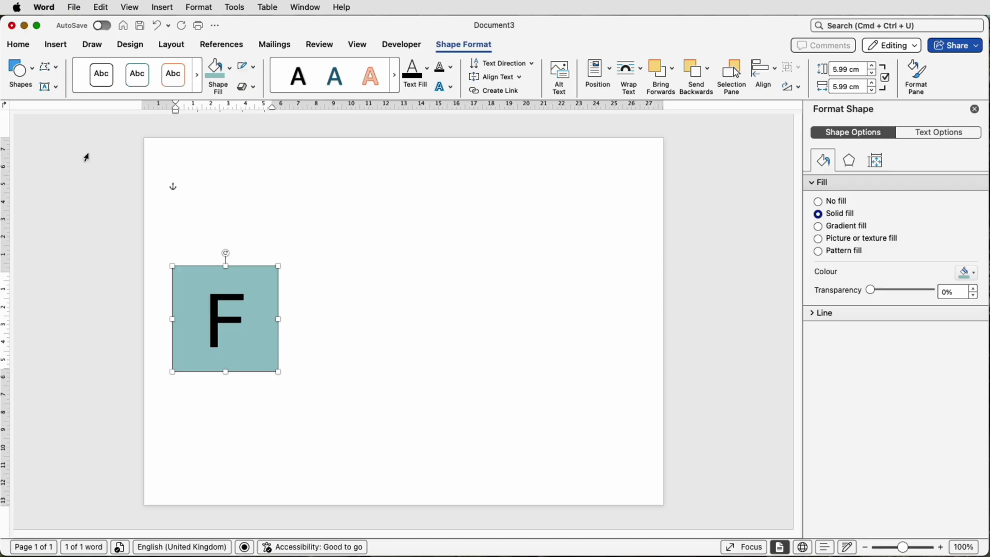
# - Set the letter F's font colour to White
pyautogui.click(27, 48)
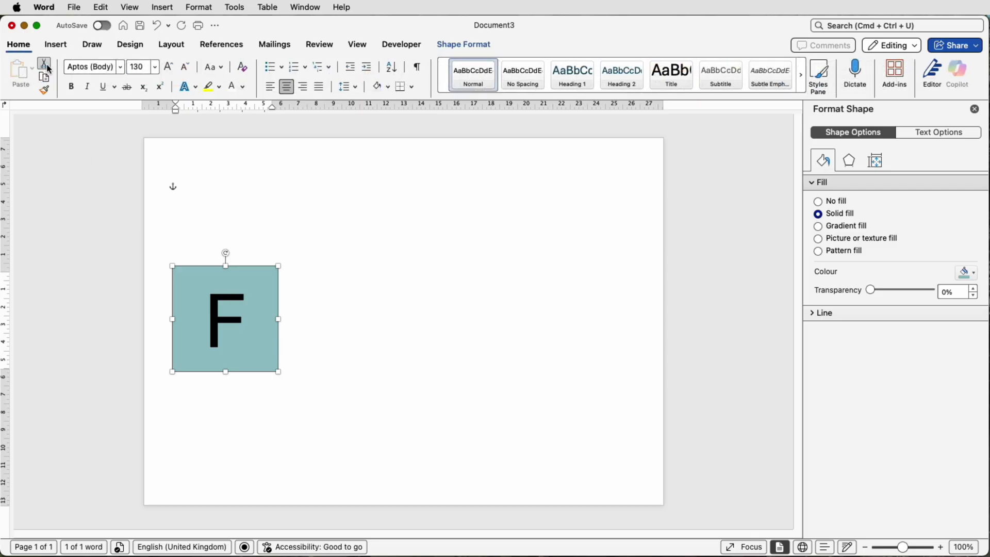
pyautogui.click(243, 88)
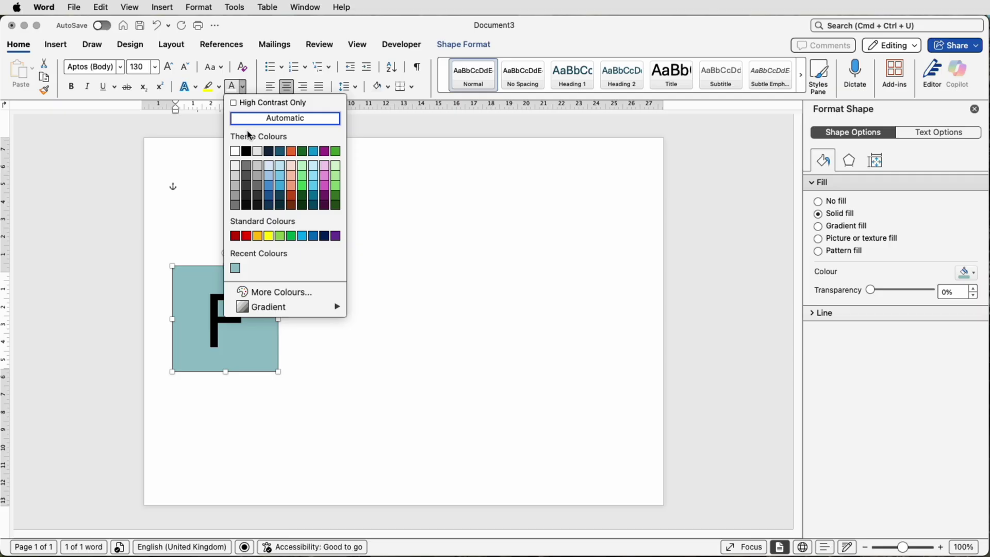
pyautogui.click(235, 151)
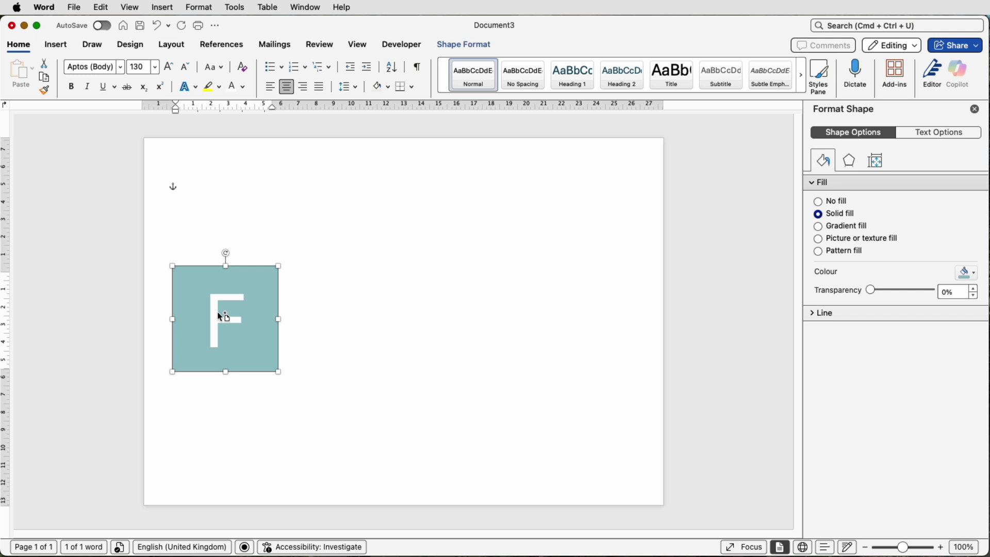
# - Duplicate the F square and place a pasted pair of copies to the right and below
pyautogui.moveTo(219, 316); pyautogui.dragTo(332, 201)
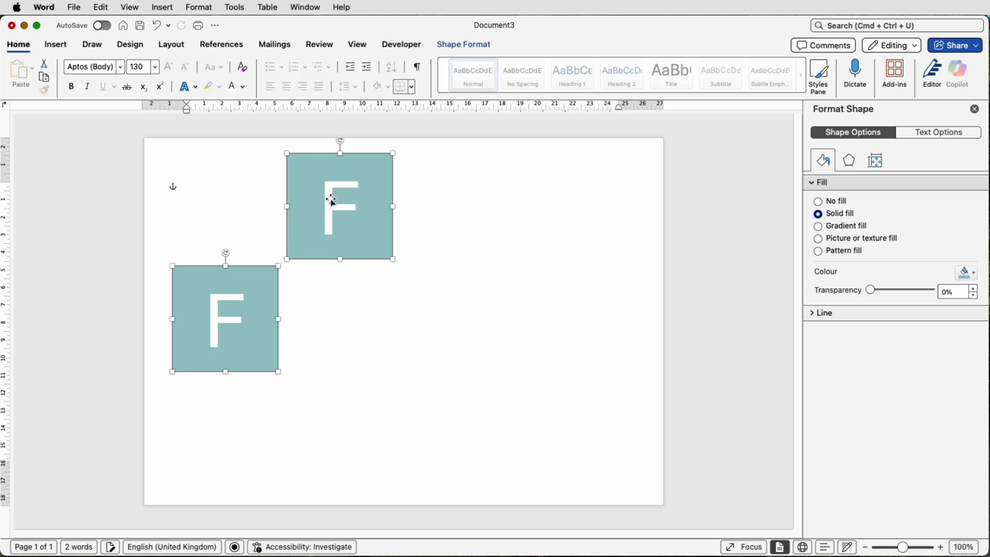
pyautogui.click(44, 78)
pyautogui.click(323, 318)
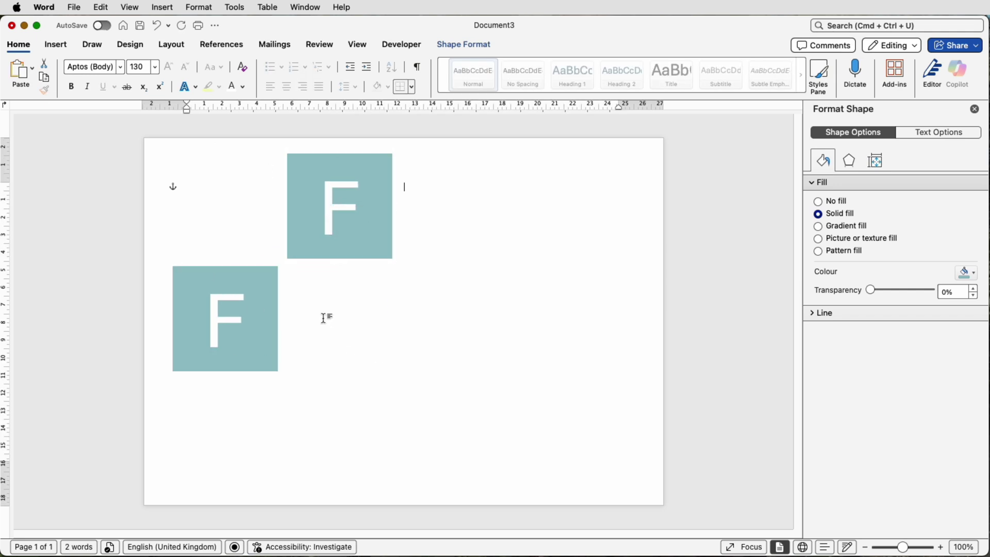
pyautogui.click(20, 80)
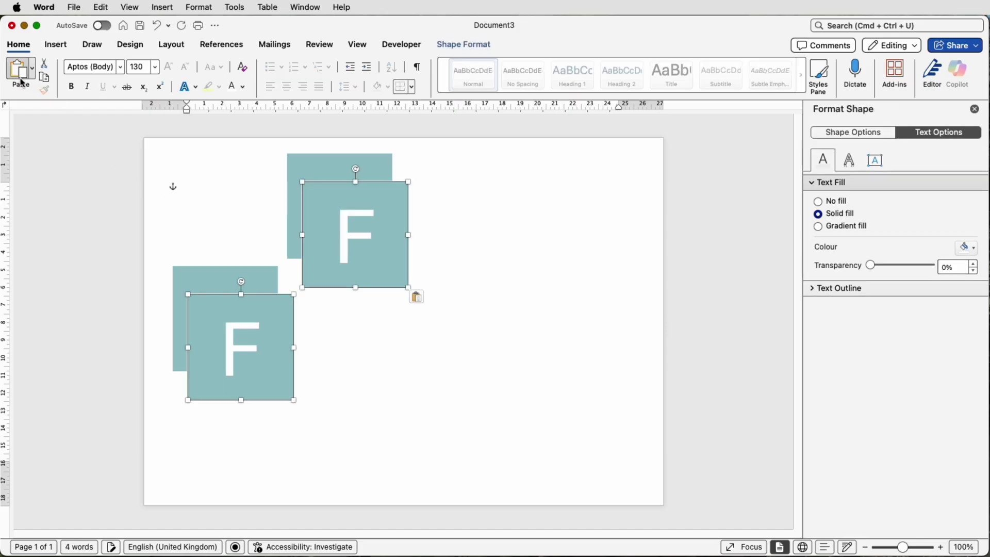
pyautogui.moveTo(265, 360); pyautogui.dragTo(358, 446)
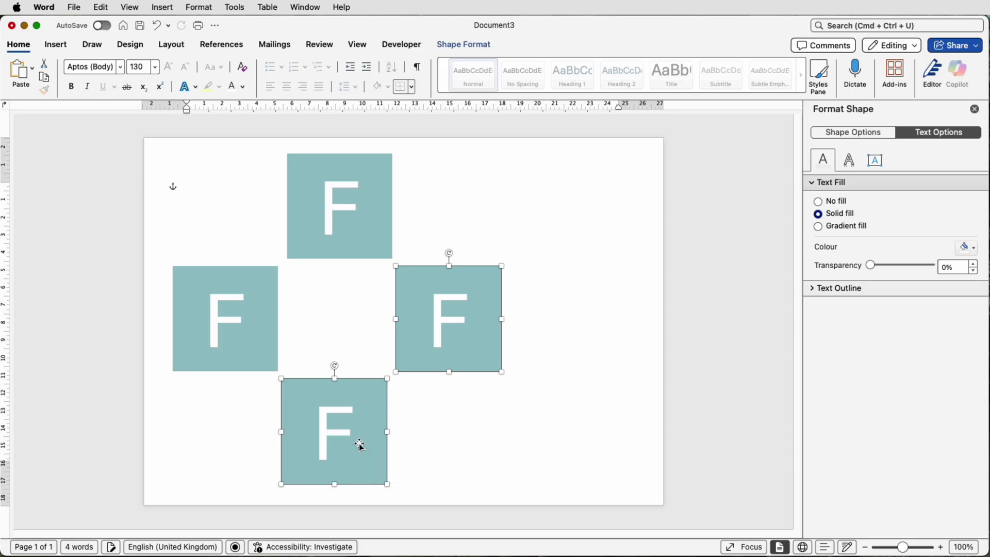
# - Paste a third pair of F squares and stagger the right-hand tiles to complete six
pyautogui.click(452, 402)
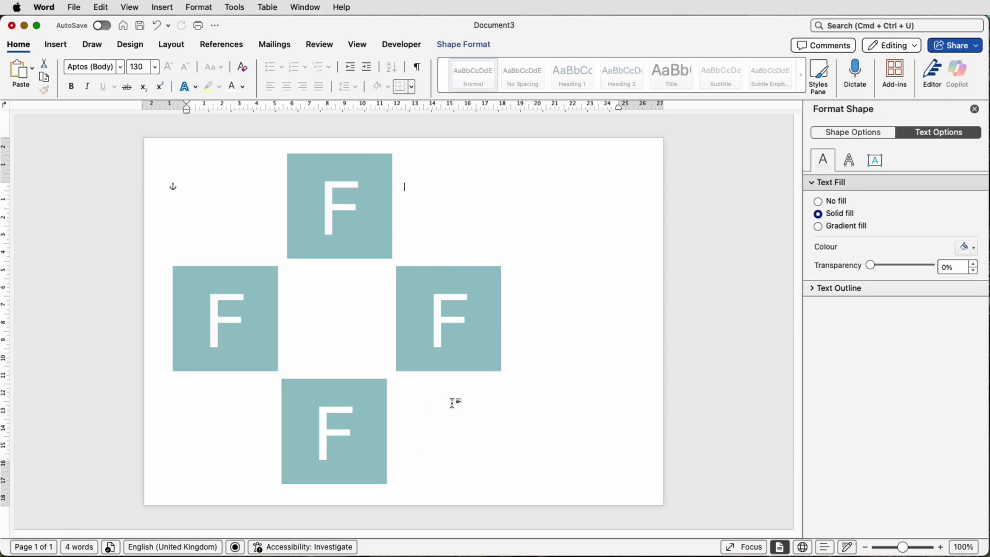
pyautogui.click(31, 68)
pyautogui.moveTo(243, 378); pyautogui.dragTo(484, 462)
pyautogui.click(576, 396)
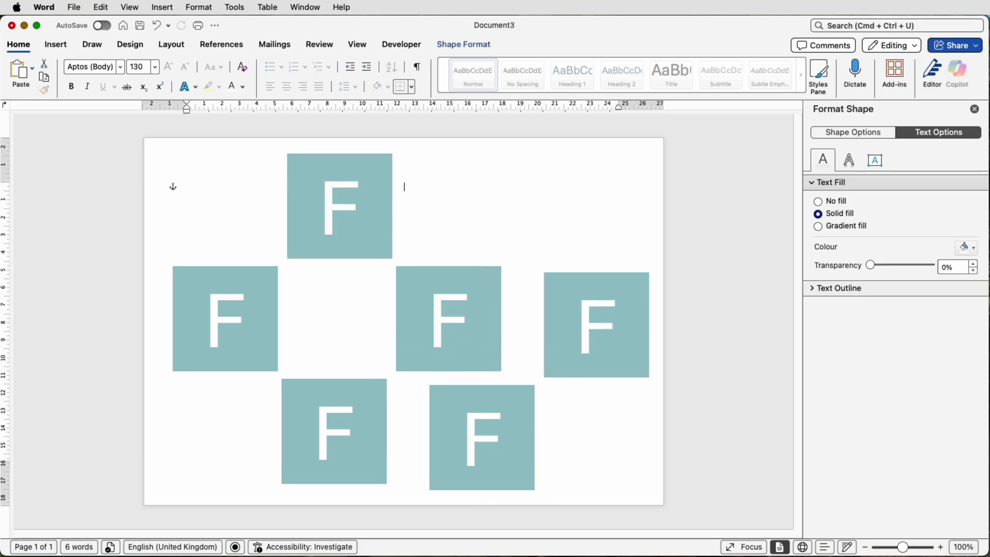
pyautogui.moveTo(572, 358); pyautogui.dragTo(539, 245)
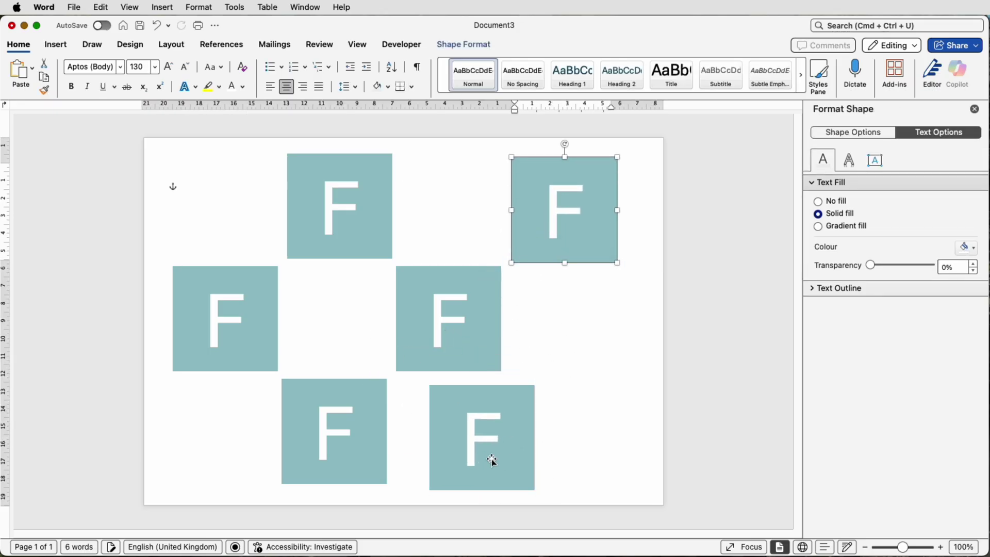
pyautogui.moveTo(492, 460); pyautogui.dragTo(573, 452)
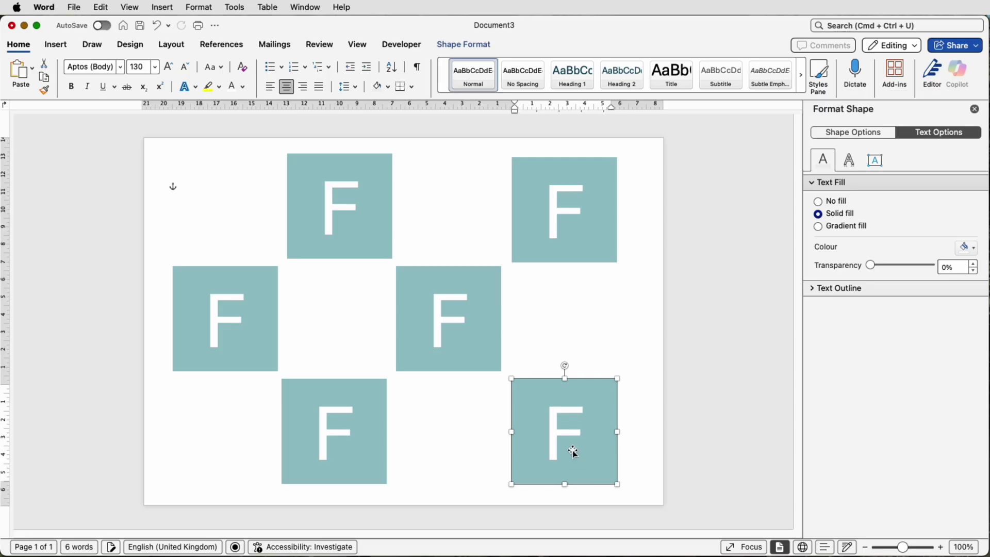
pyautogui.click(356, 223)
# - Replace the F in three of the copied squares with A, M and I
pyautogui.click(356, 222)
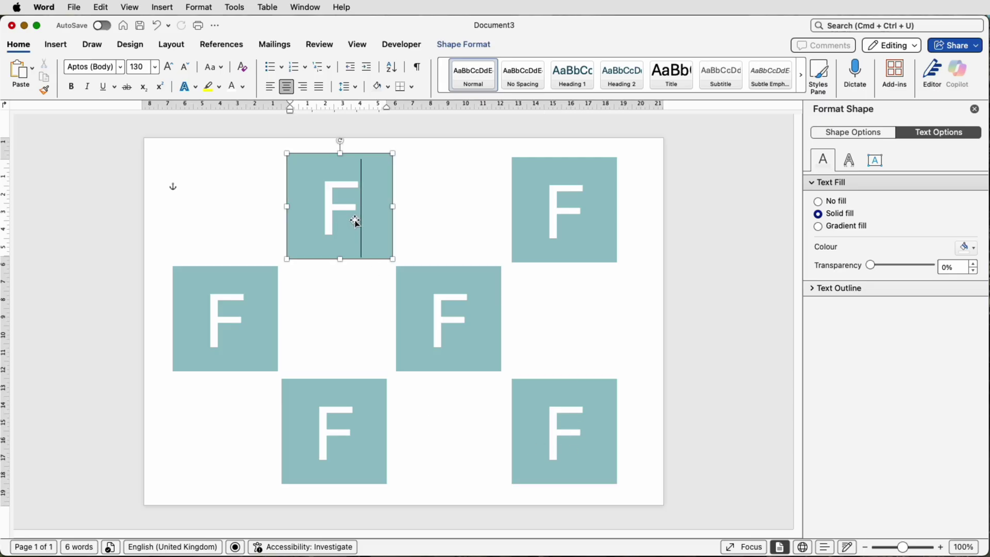
pyautogui.press('BackSpace')
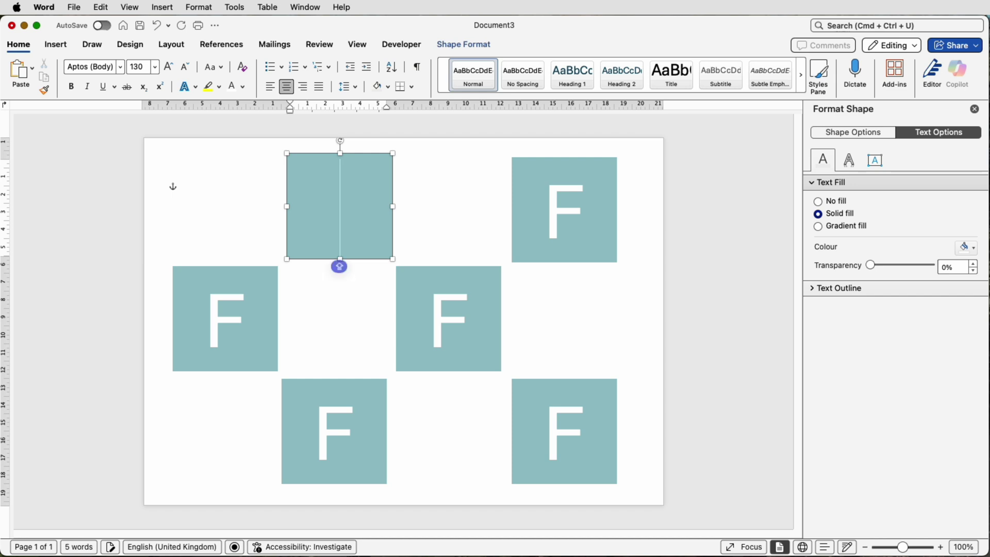
pyautogui.write('A')
pyautogui.doubleClick(354, 433)
pyautogui.write('M')
pyautogui.doubleClick(450, 322)
pyautogui.write('I')
# - Replace the F in the remaining two squares with L and Y
pyautogui.doubleClick(566, 212)
pyautogui.write('L')
pyautogui.click(586, 442)
pyautogui.press('BackSpace')
pyautogui.write('Y')
pyautogui.click(610, 356)
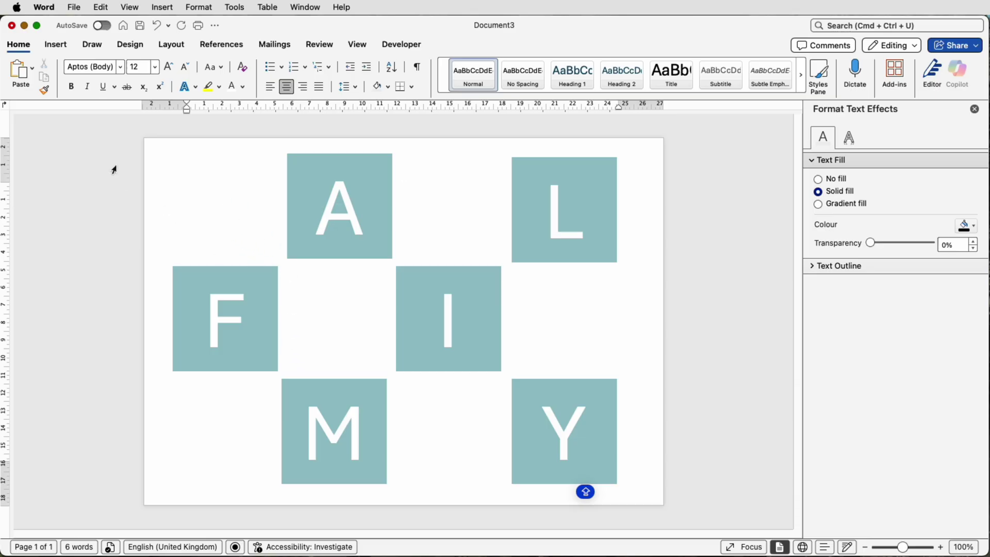
# - Insert the picture adult-1807500_1920.jpg from file into the page
pyautogui.click(56, 44)
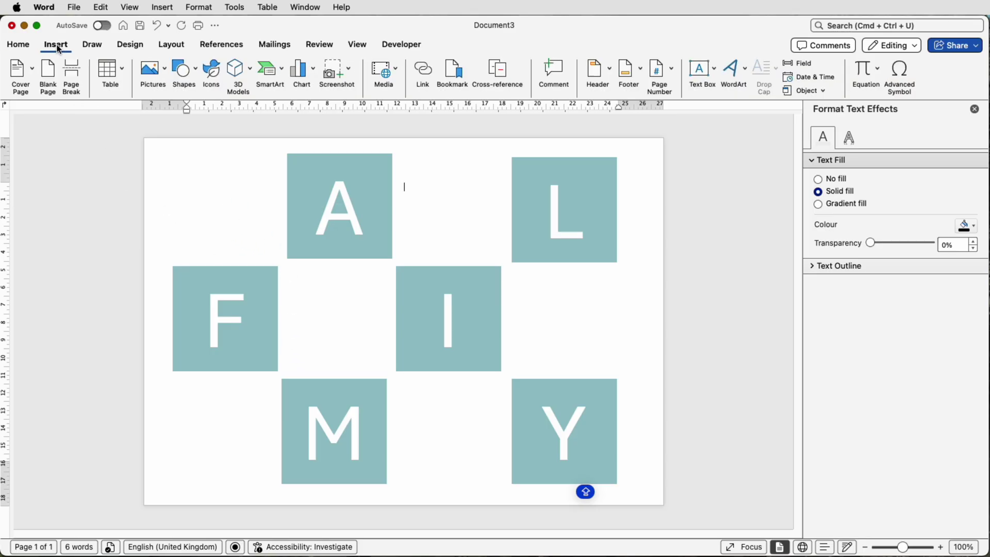
pyautogui.click(151, 68)
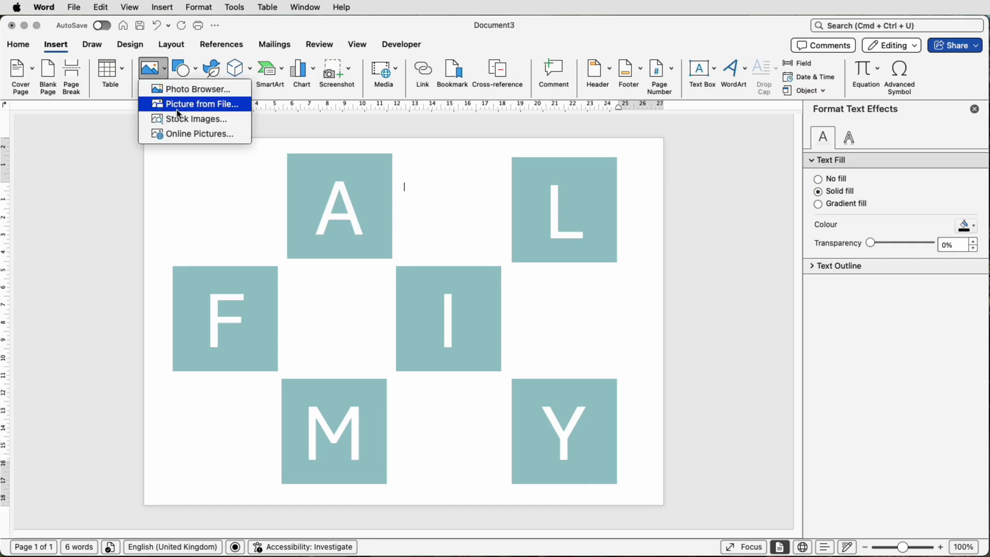
pyautogui.click(177, 109)
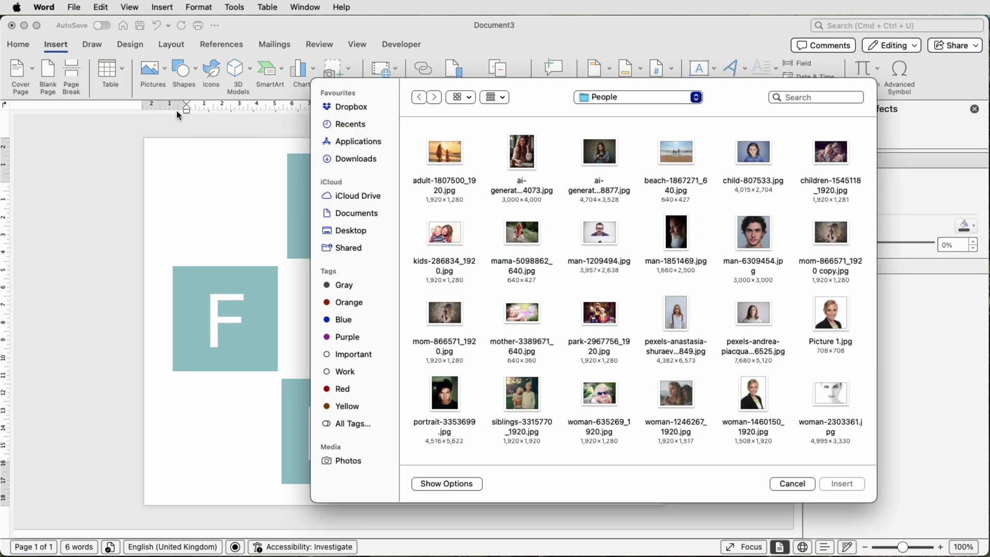
pyautogui.click(452, 157)
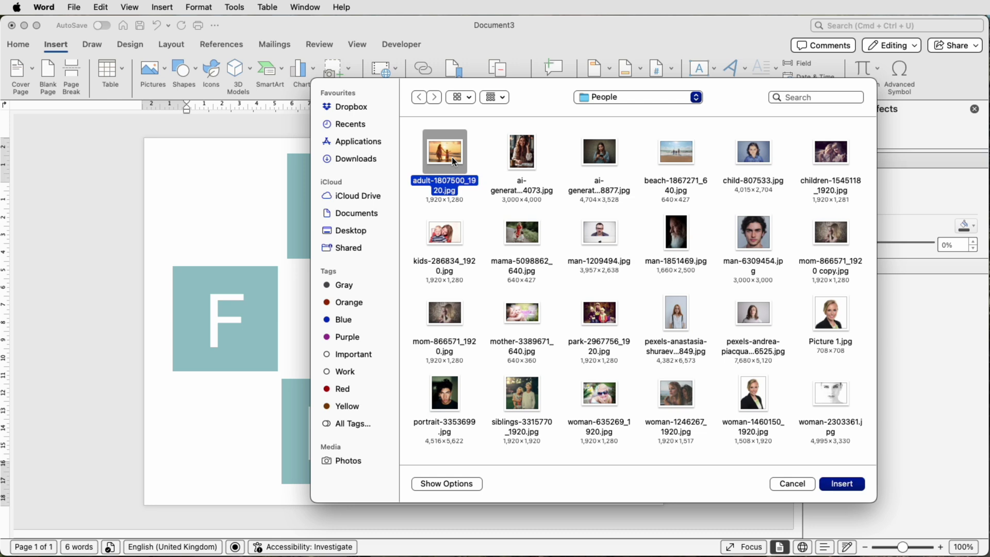
pyautogui.click(853, 483)
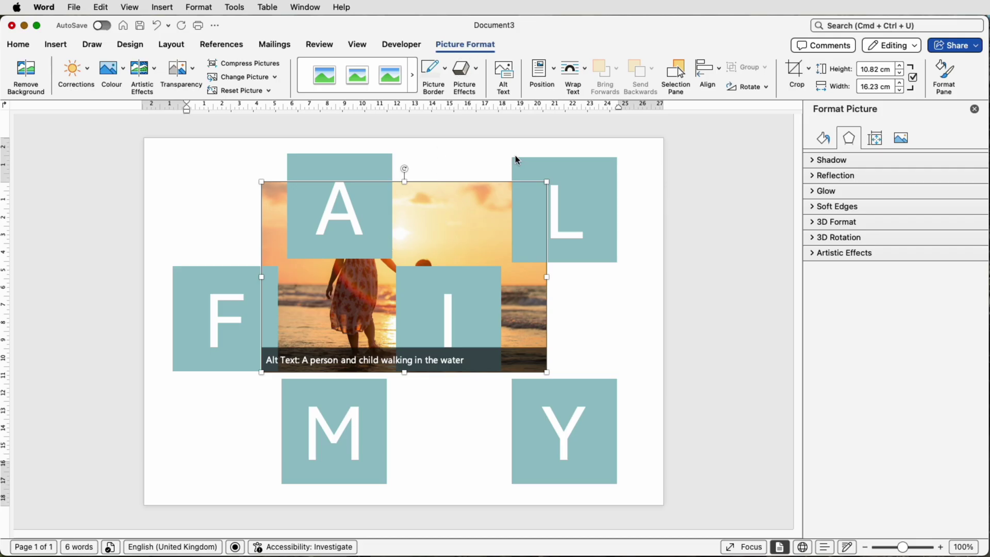
# - Set the beach photo's text wrapping to In Front of Text
pyautogui.click(585, 75)
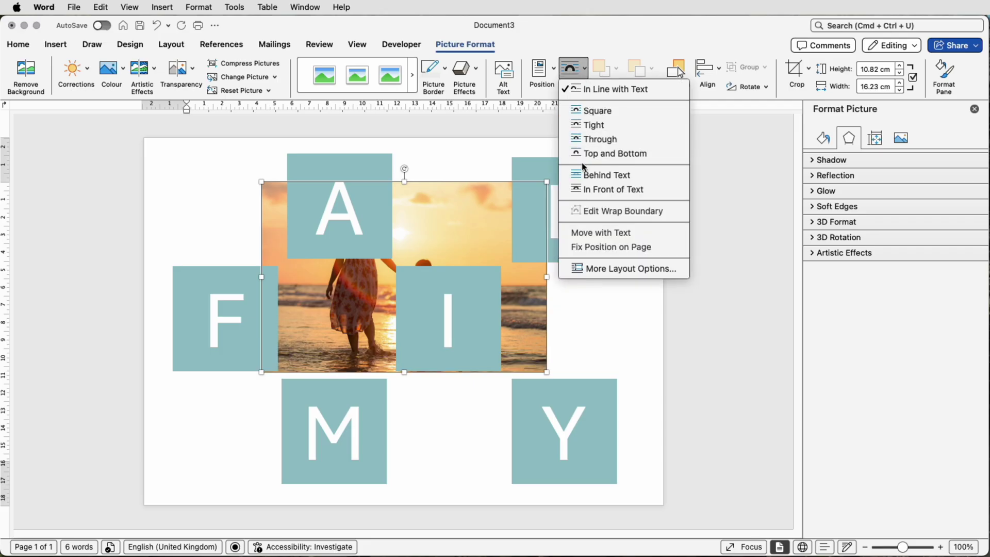
pyautogui.click(587, 190)
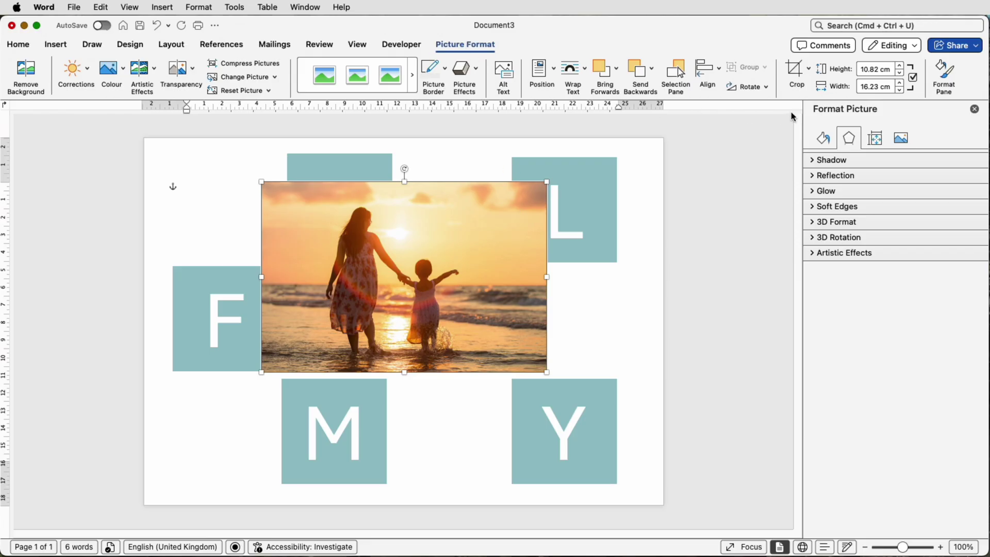
# - Crop the beach photo to a 1:1 square of about 10.44 cm, framing mother and child
pyautogui.click(809, 75)
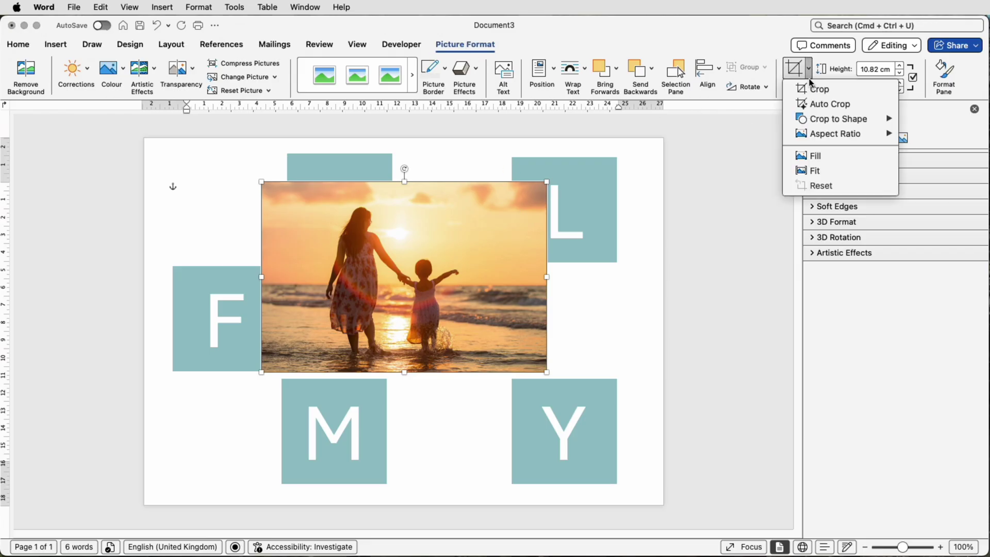
pyautogui.moveTo(825, 135)
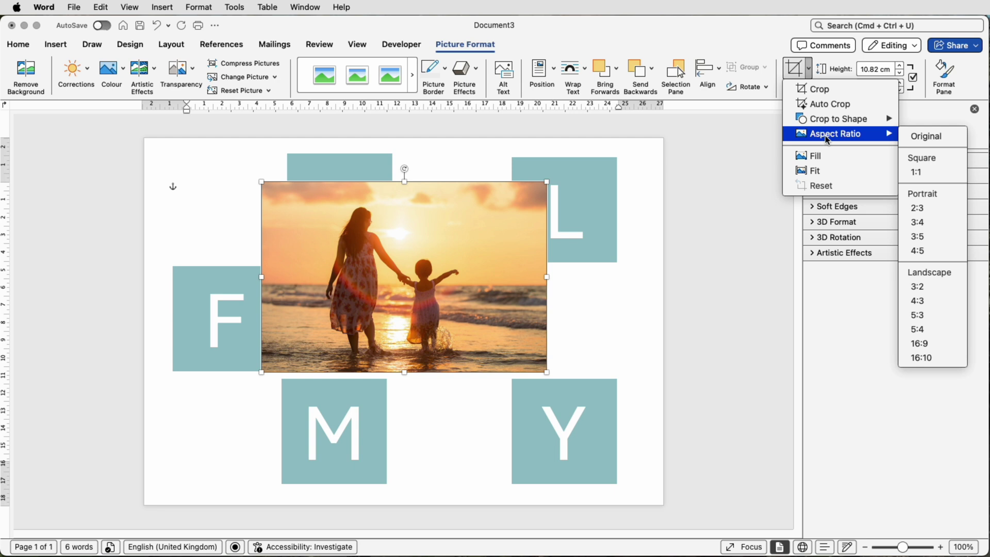
pyautogui.click(919, 176)
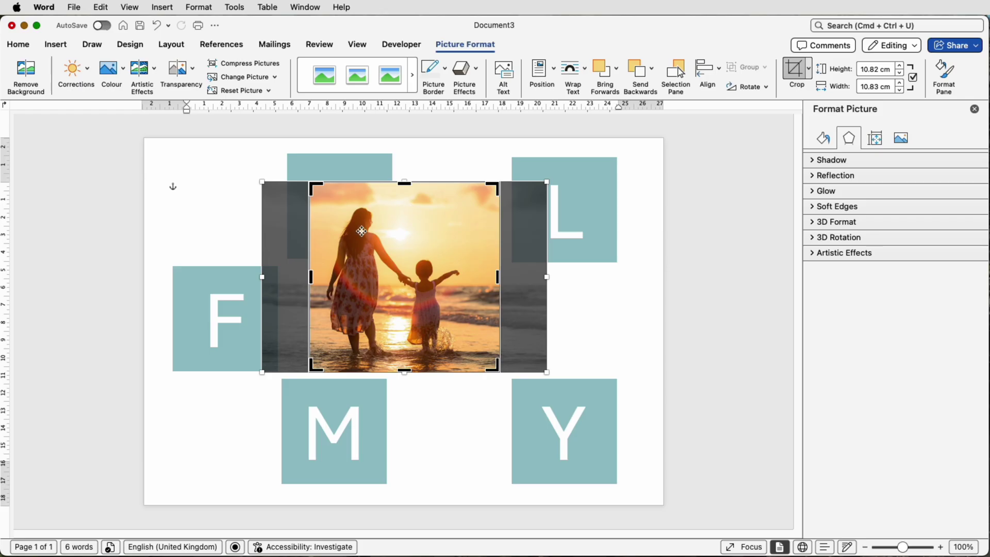
pyautogui.moveTo(361, 231); pyautogui.dragTo(370, 230)
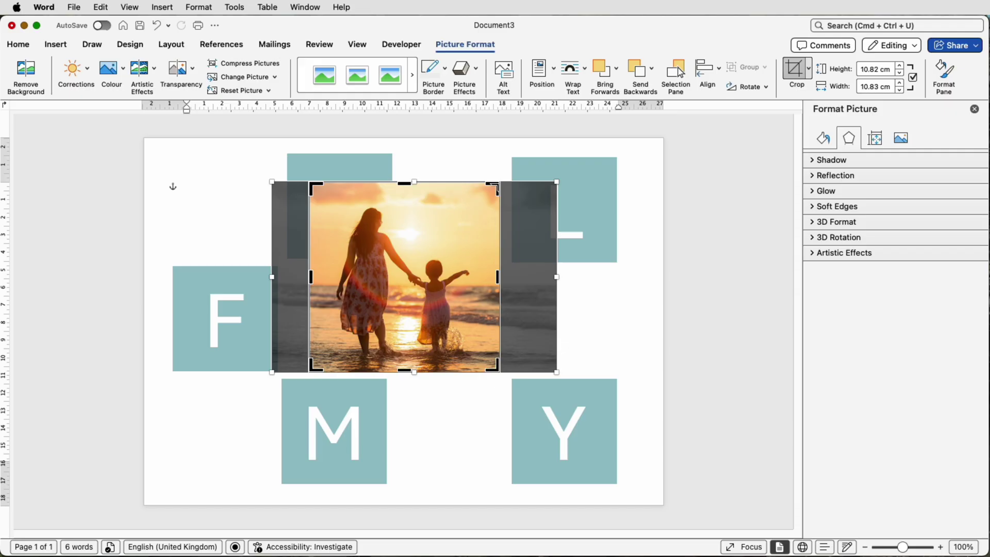
pyautogui.moveTo(496, 189)
pyautogui.mouseDown()
pyautogui.moveTo(456, 200)
pyautogui.moveTo(488, 190)
pyautogui.mouseUp()
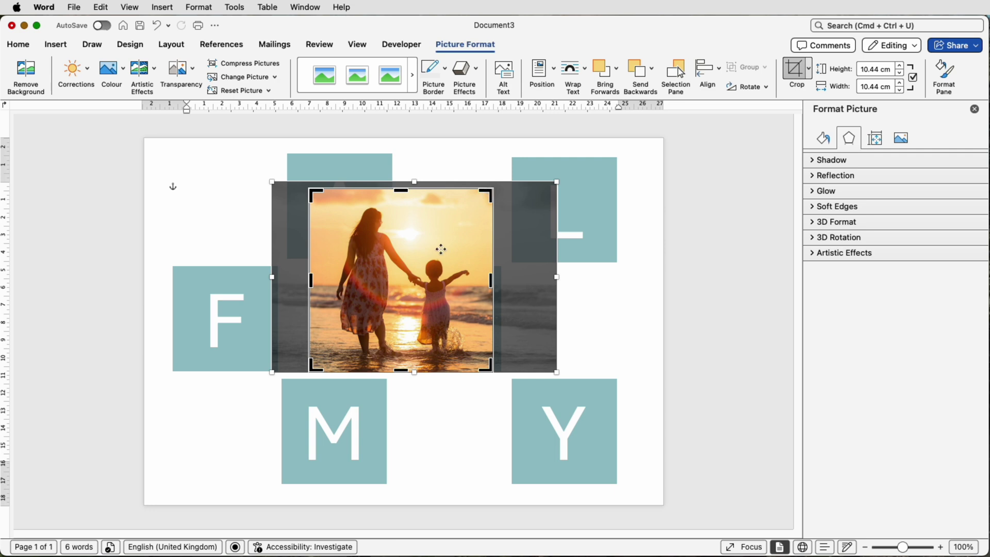
pyautogui.press('Escape')
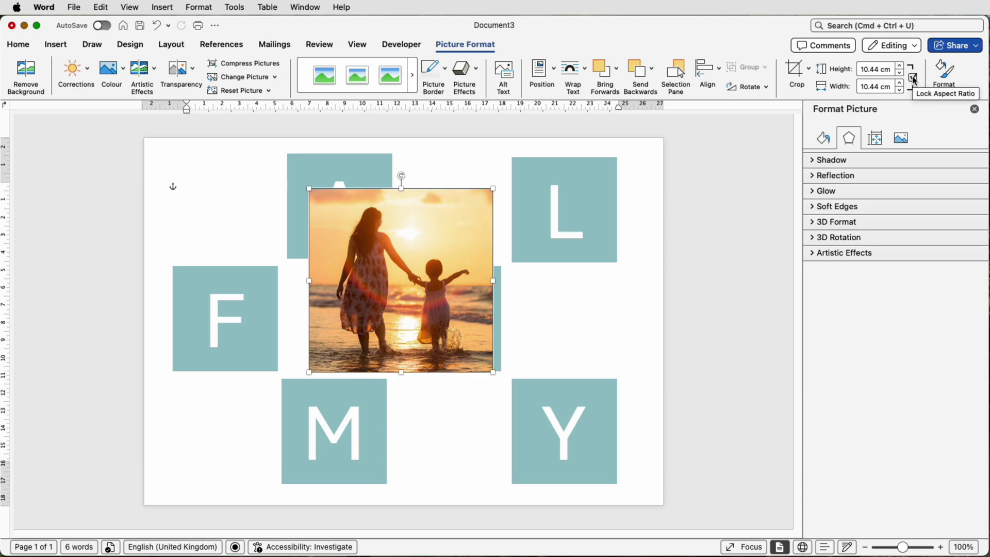
# - Set the cropped photo's height to 6 cm
pyautogui.moveTo(899, 69); pyautogui.dragTo(857, 71)
pyautogui.write('6')
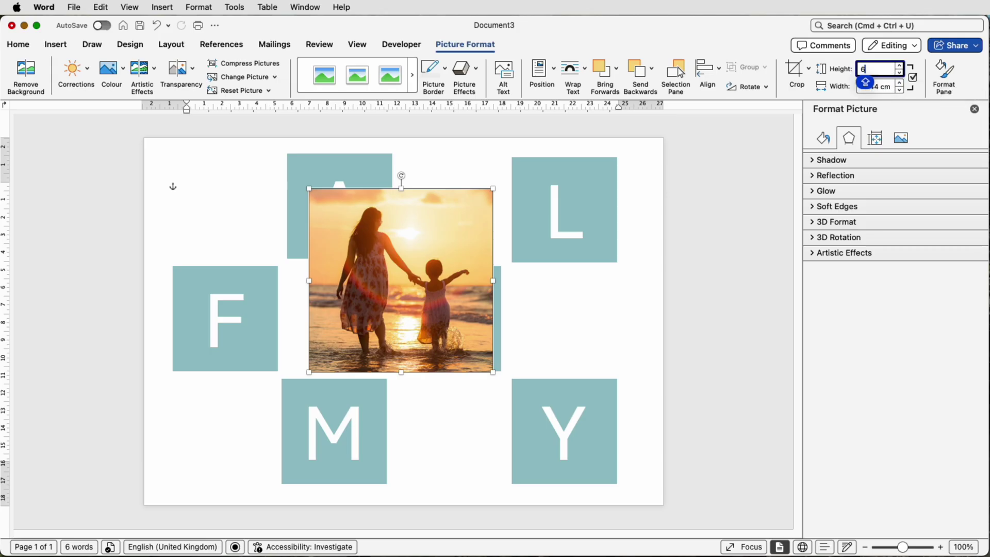
pyautogui.press('Return')
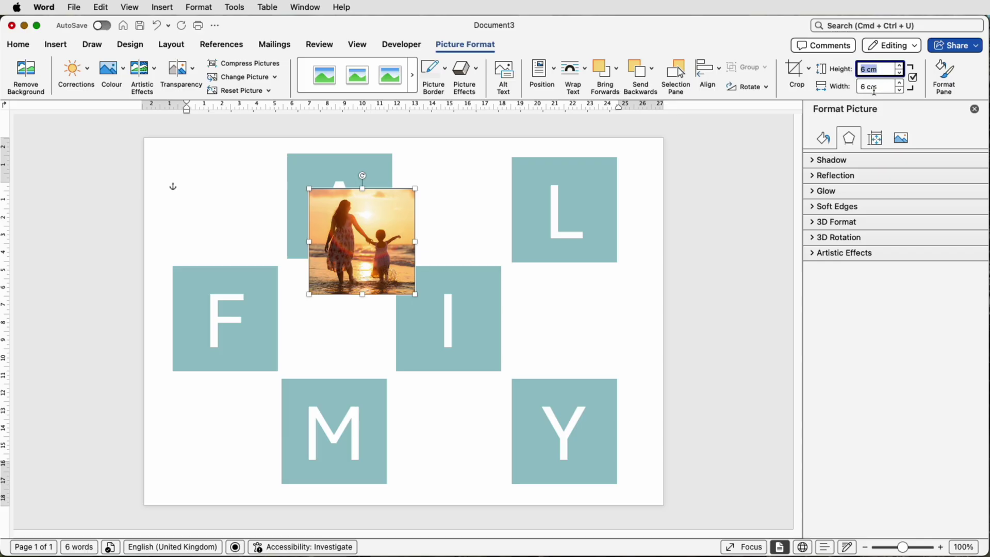
# - Move the photo into the empty top-left spot and set its saturation to 0%
pyautogui.moveTo(378, 216); pyautogui.dragTo(248, 183)
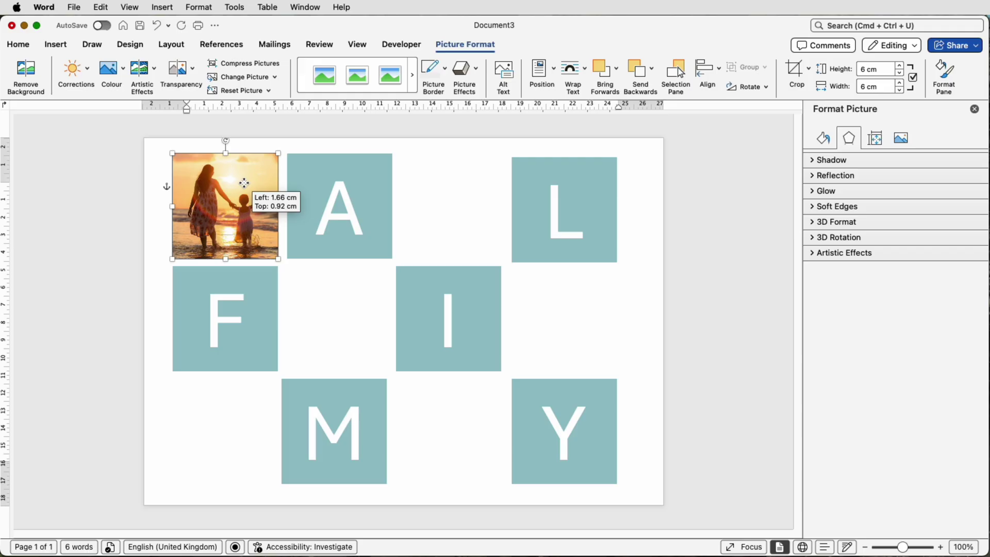
pyautogui.moveTo(244, 183); pyautogui.dragTo(245, 184)
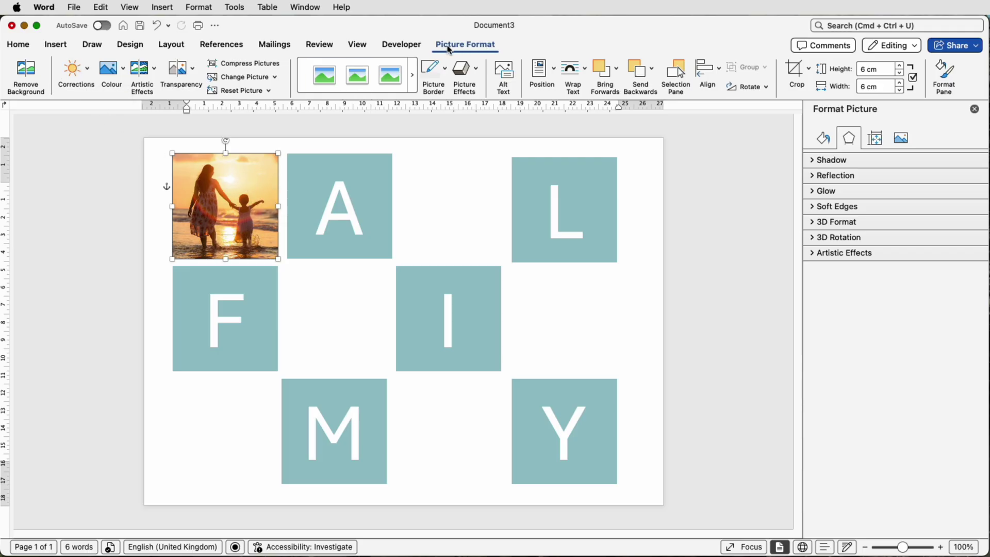
pyautogui.click(123, 73)
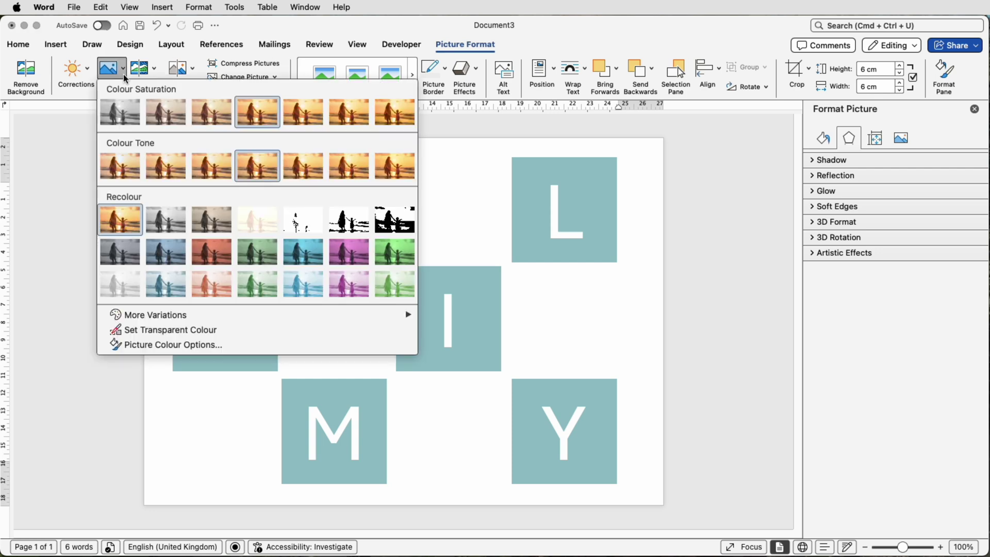
pyautogui.click(117, 119)
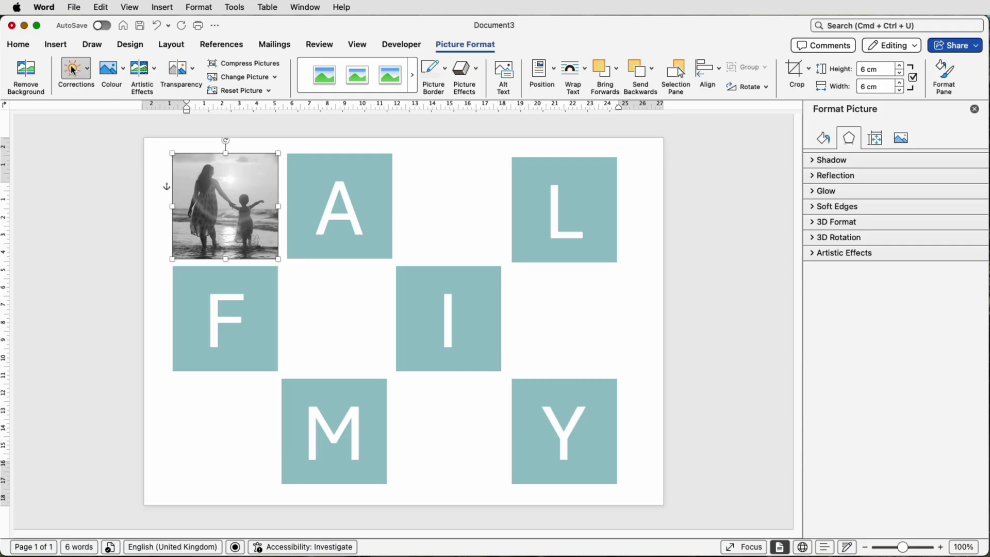
# - Insert beach-1867271_640.jpg and park-2967756_1920.jpg from file together
pyautogui.click(66, 47)
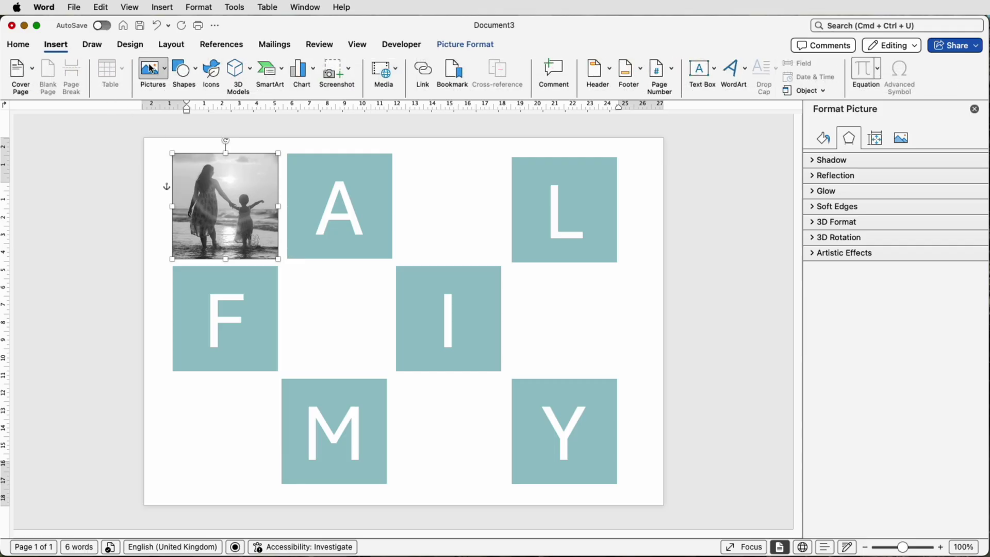
pyautogui.click(163, 75)
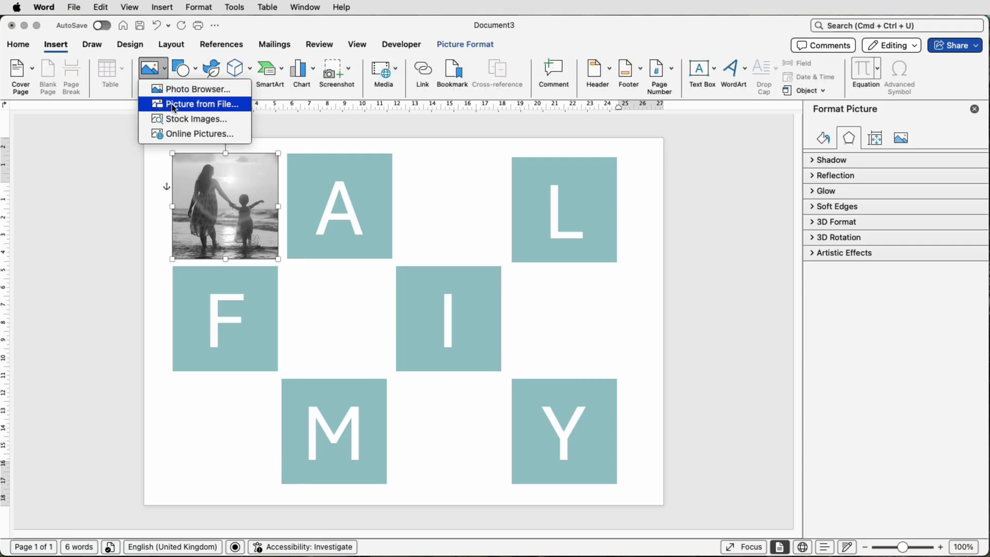
pyautogui.click(174, 105)
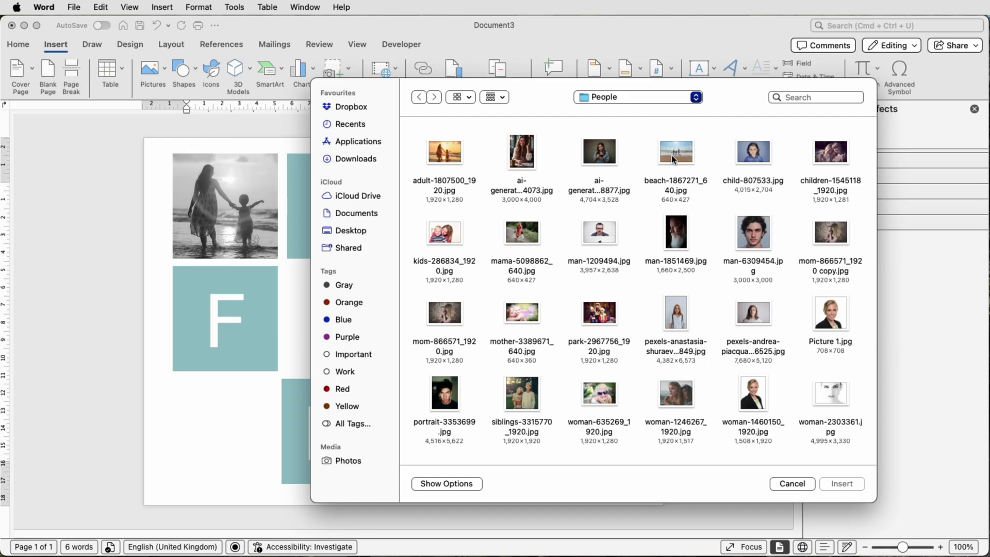
pyautogui.click(671, 155)
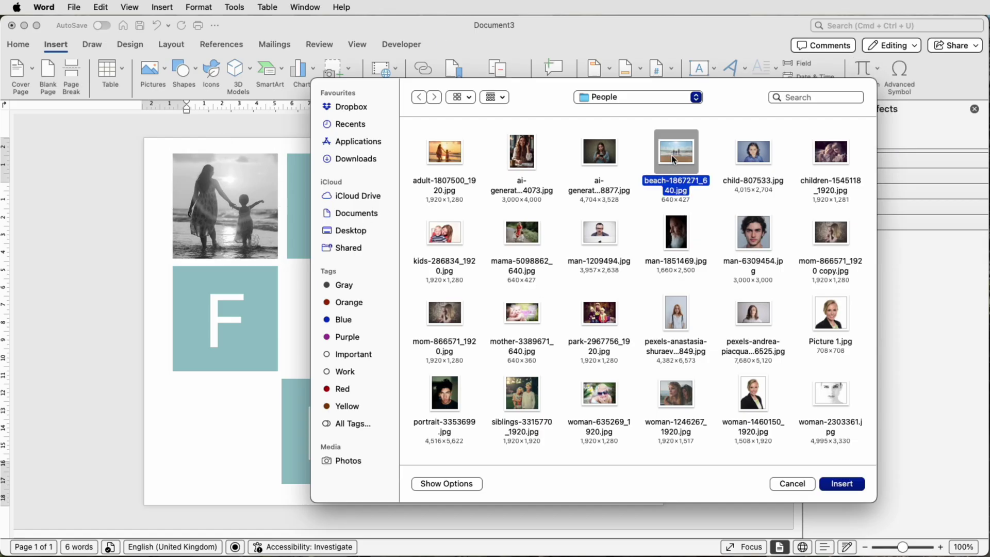
pyautogui.keyDown('super'); pyautogui.click(597, 349); pyautogui.keyUp('super')
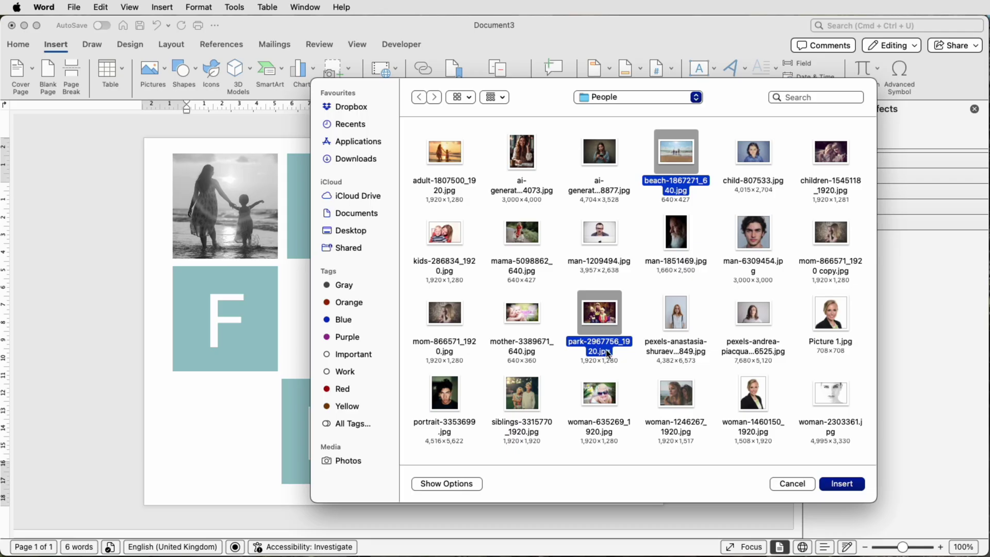
pyautogui.click(850, 484)
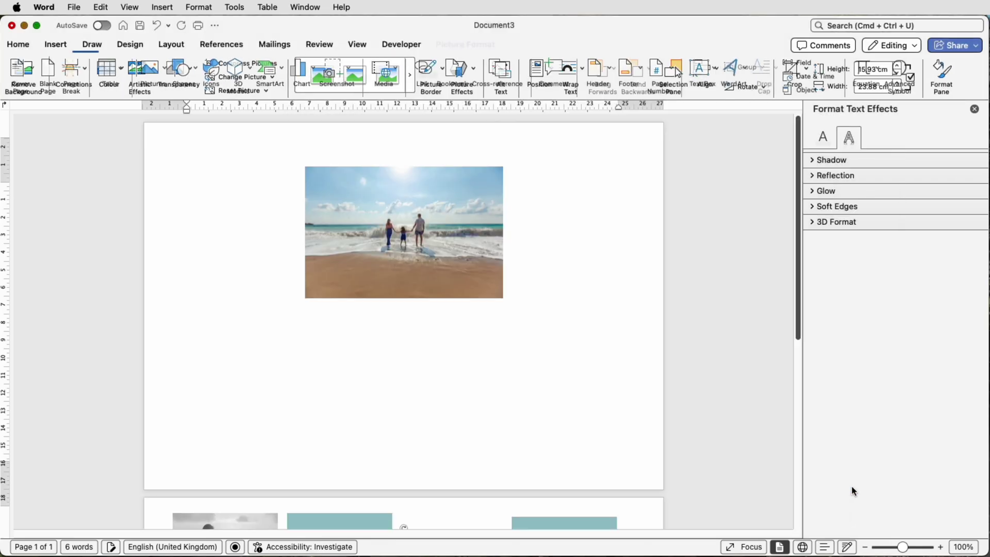
# - Float the park family photo in front of text and move it aside
pyautogui.moveTo(800, 389); pyautogui.dragTo(798, 457)
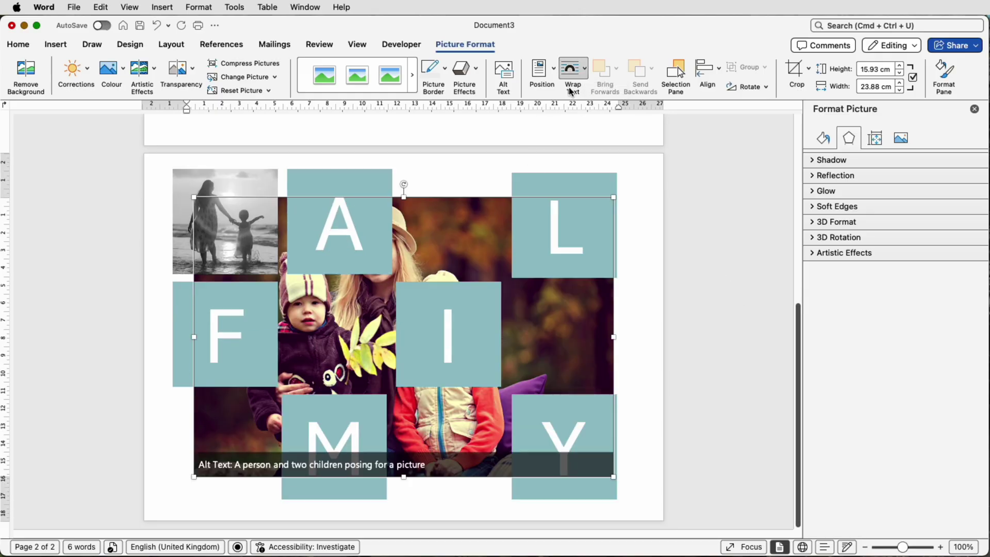
pyautogui.click(585, 77)
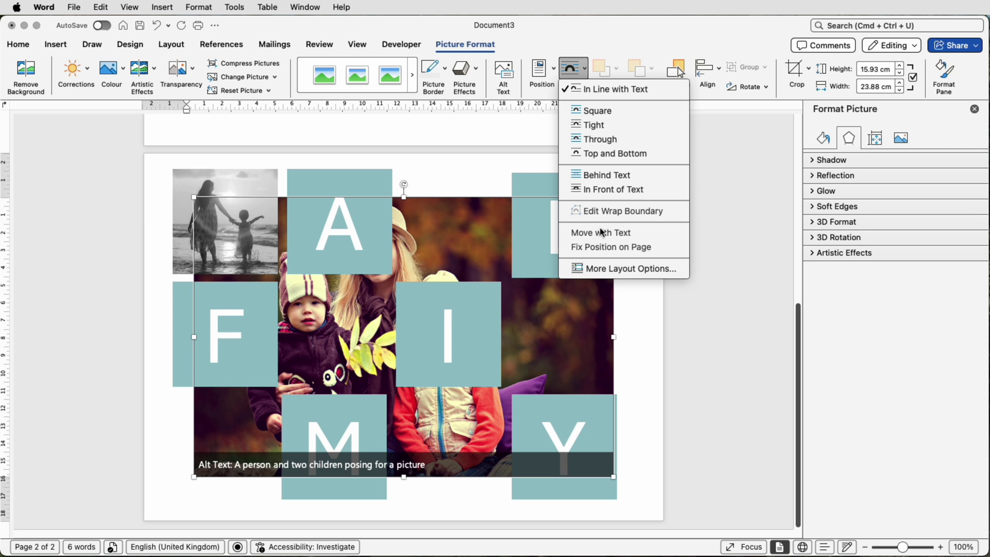
pyautogui.click(602, 194)
pyautogui.moveTo(601, 194); pyautogui.dragTo(422, 242)
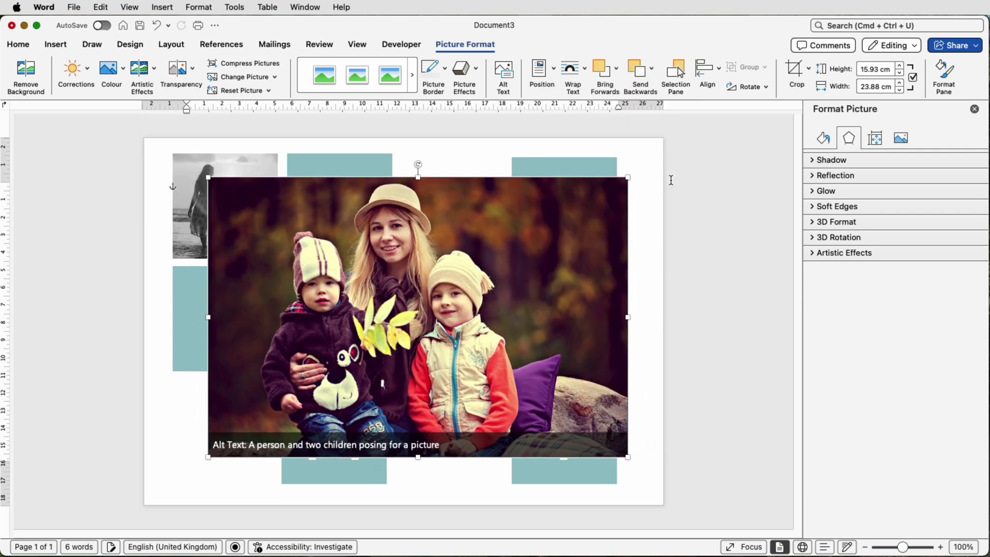
# - Crop the park family photo to a 1:1 square, framing the family
pyautogui.click(807, 68)
pyautogui.moveTo(870, 138)
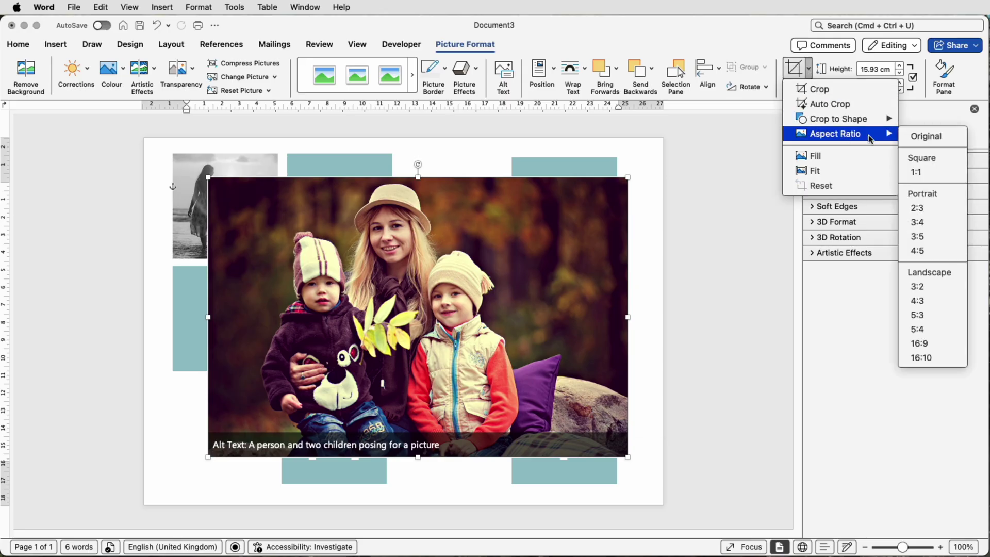
pyautogui.click(916, 172)
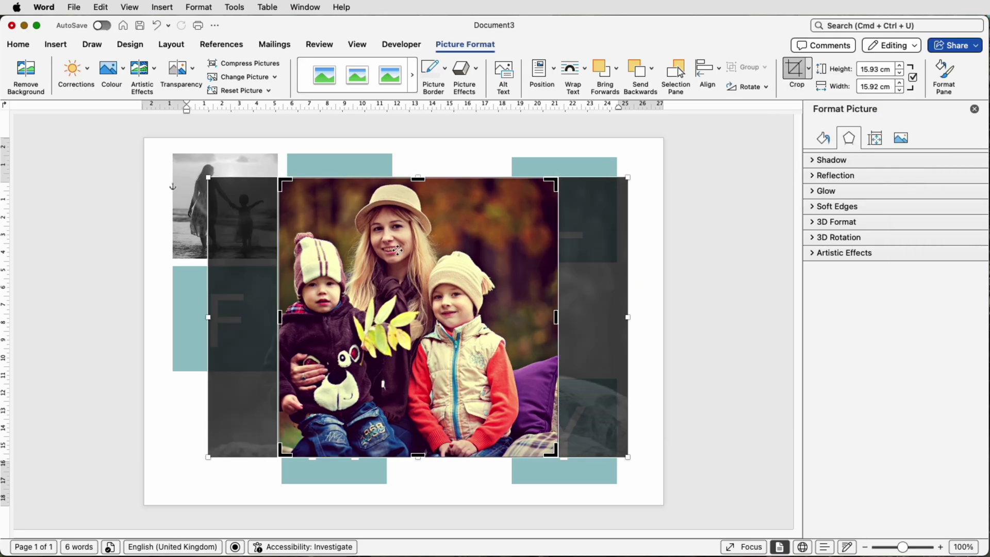
pyautogui.moveTo(399, 249); pyautogui.dragTo(428, 251)
pyautogui.press('Escape')
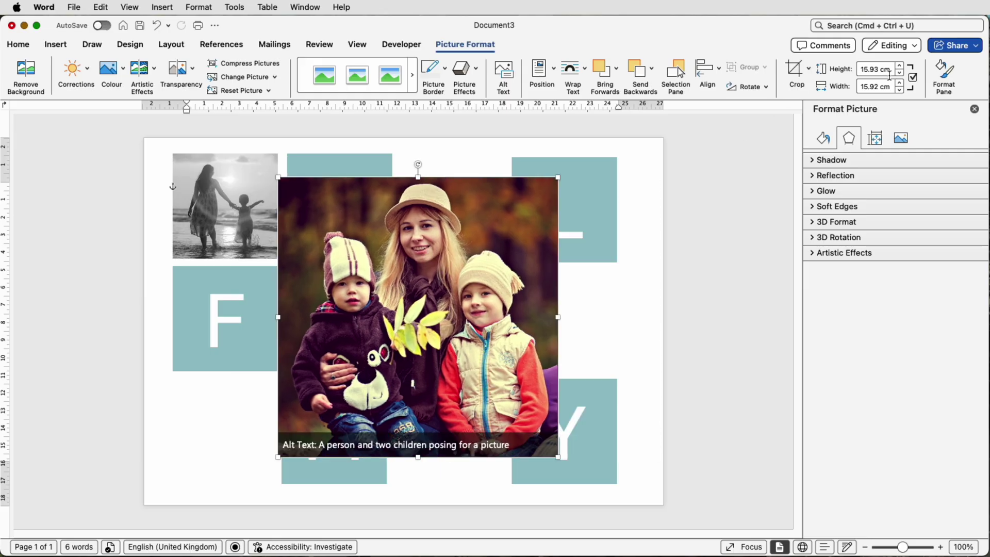
# - Resize the park photo to 6 cm, place it beside M, and make it 0% saturation
pyautogui.moveTo(891, 72); pyautogui.dragTo(857, 71)
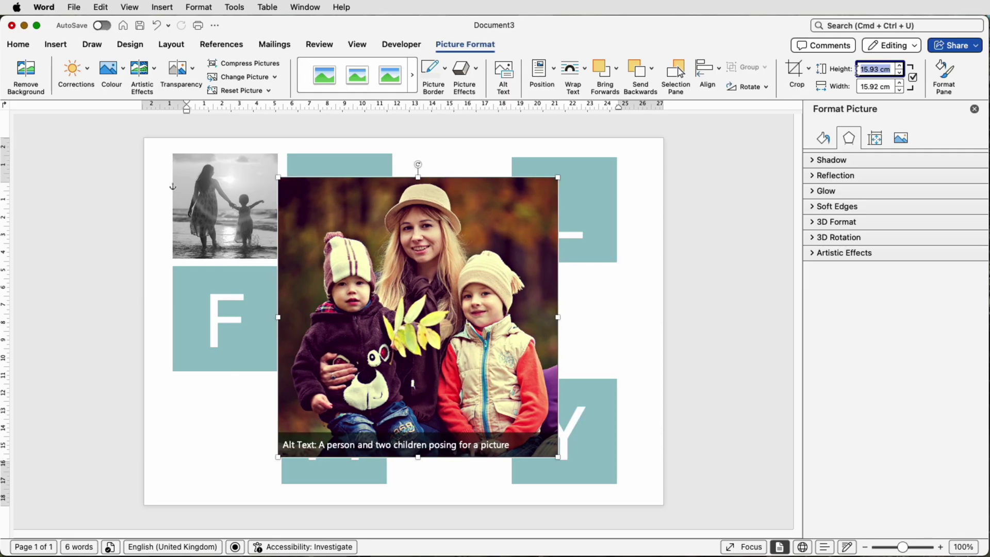
pyautogui.write('6')
pyautogui.press('Return')
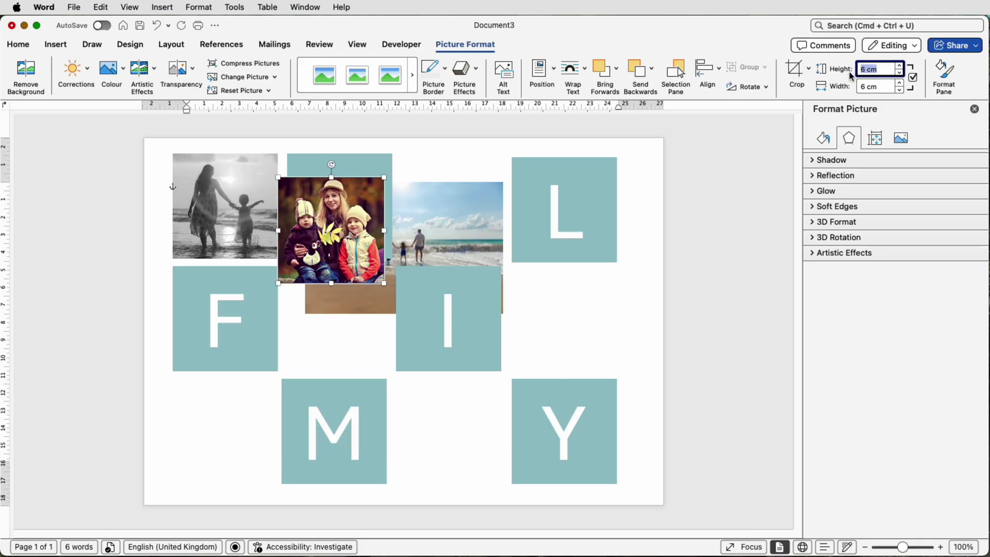
pyautogui.moveTo(339, 210); pyautogui.dragTo(231, 412)
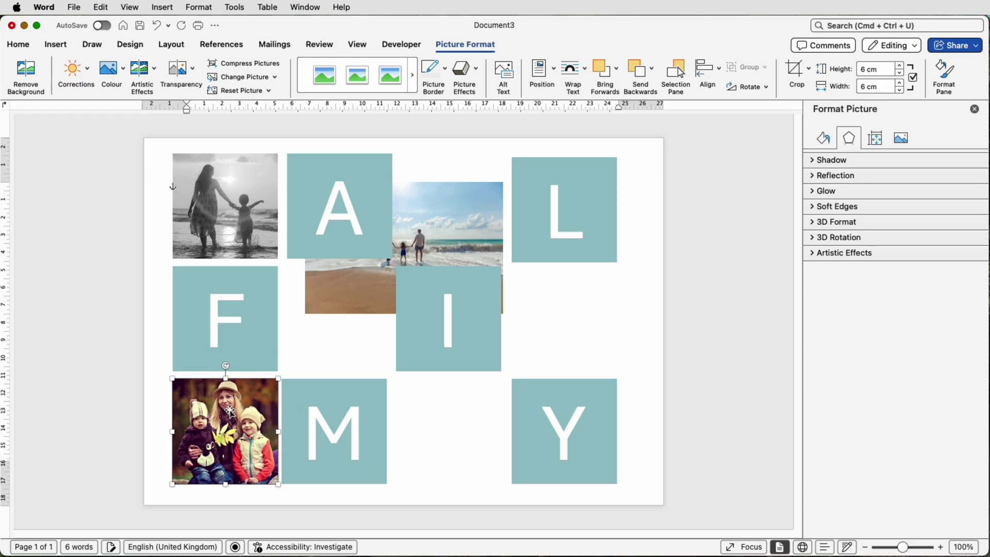
pyautogui.click(123, 75)
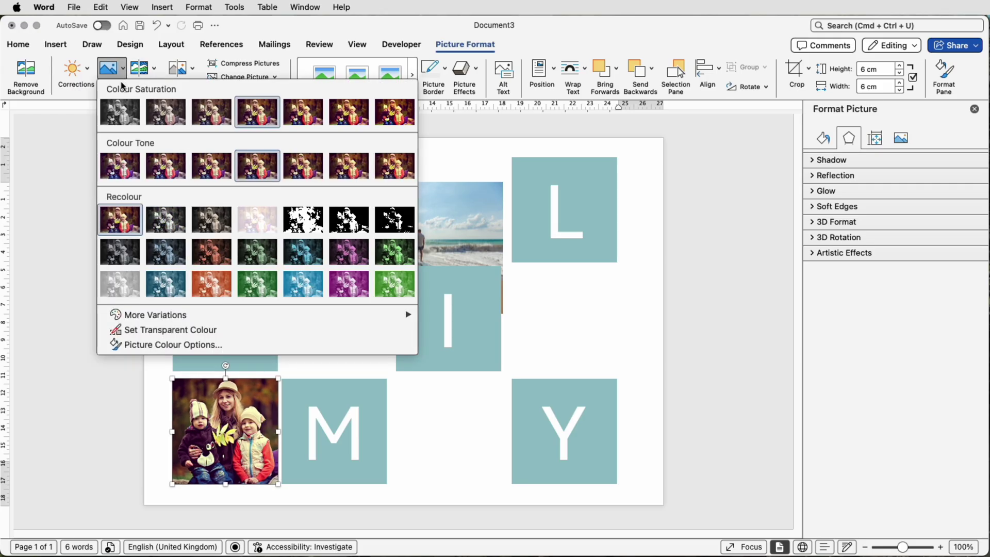
pyautogui.click(118, 118)
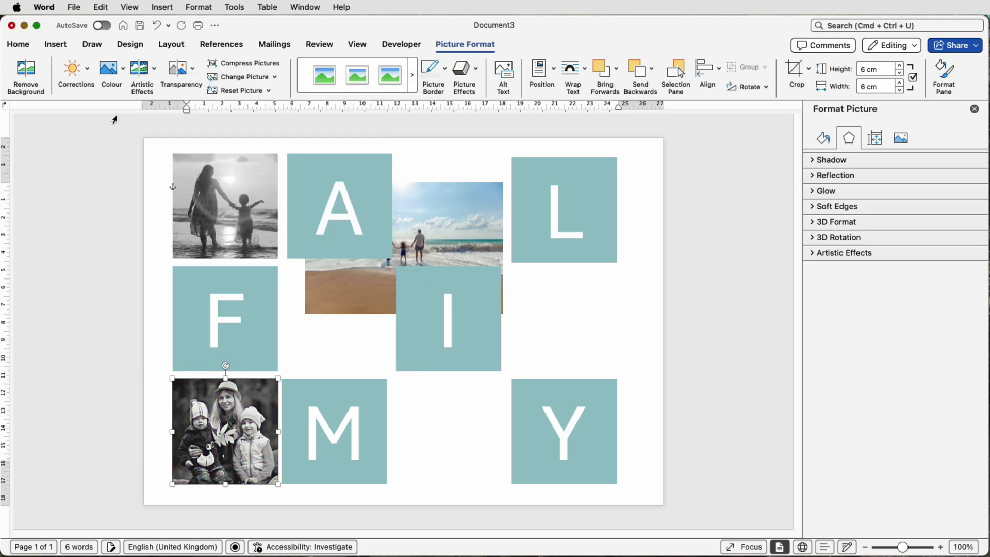
# - Set the beach photo's wrapping to In Front of Text
pyautogui.click(477, 239)
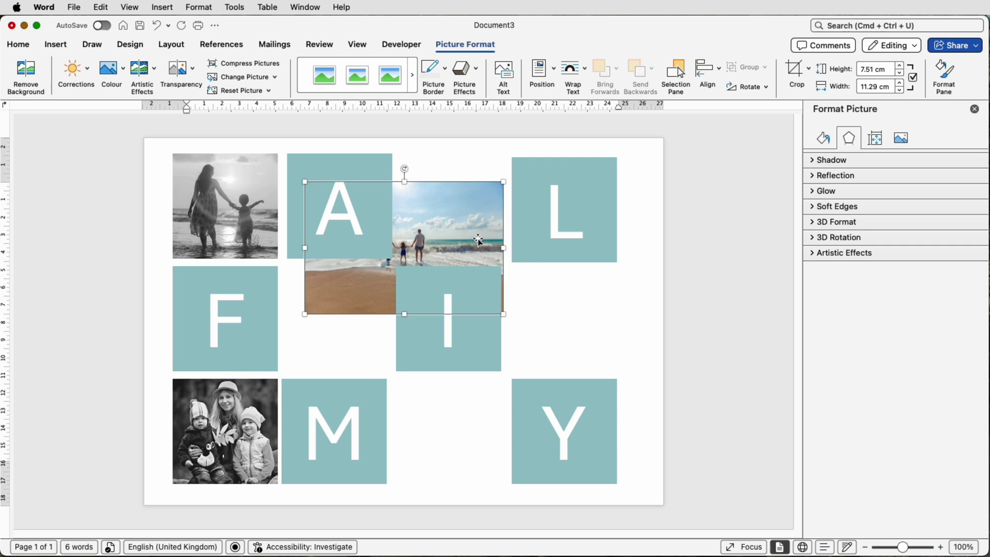
pyautogui.click(584, 80)
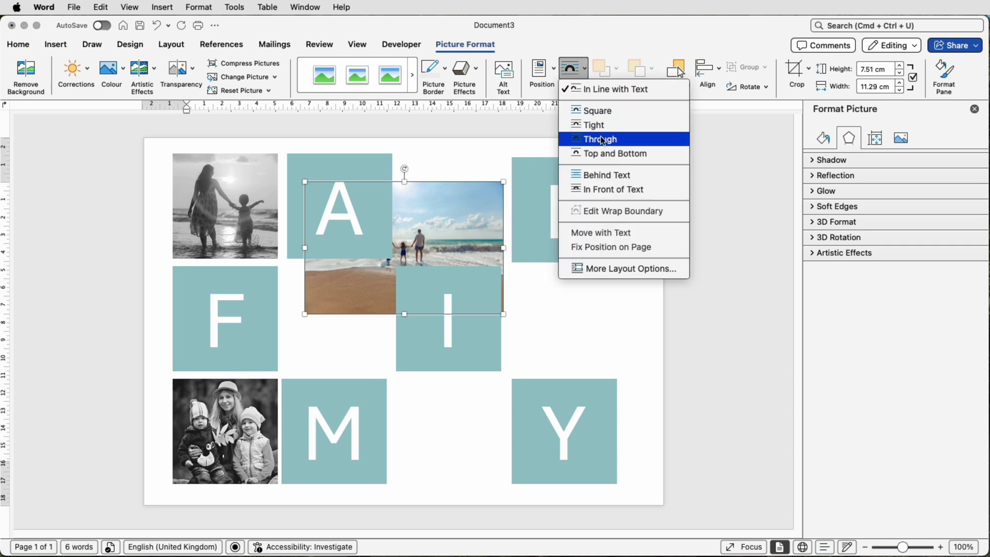
pyautogui.click(603, 190)
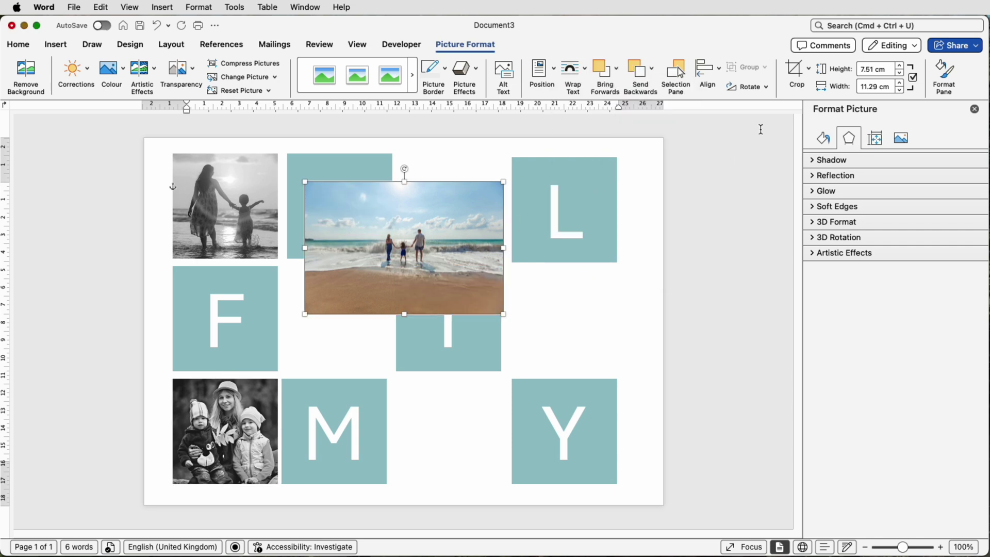
# - Crop the beach photo to a 1:1 square, adjusting the crop area and framing
pyautogui.click(807, 68)
pyautogui.moveTo(845, 137)
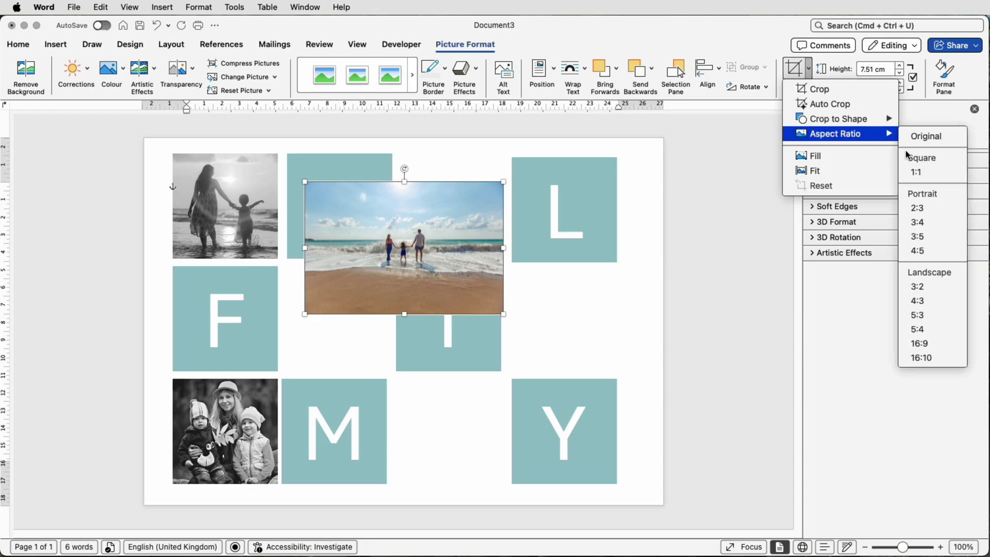
pyautogui.click(915, 172)
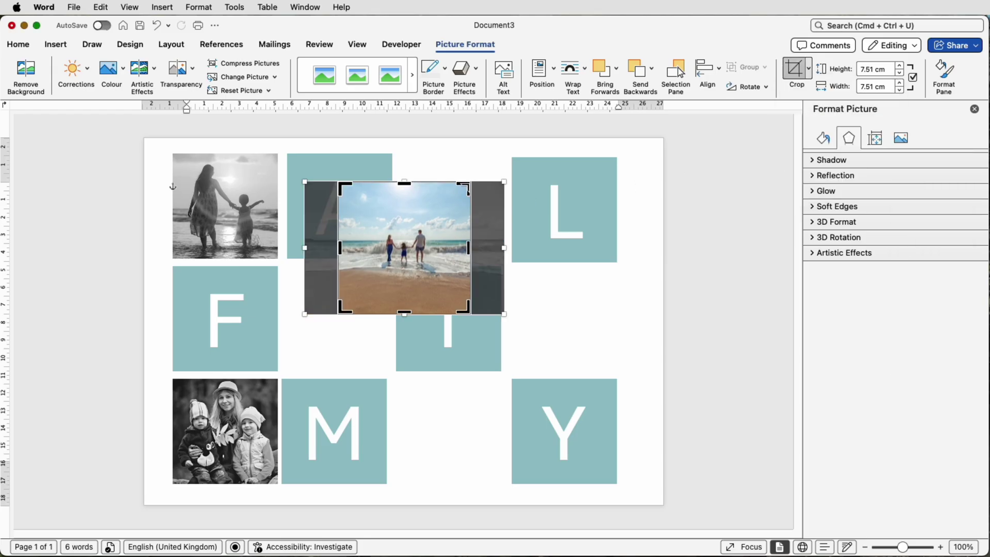
pyautogui.moveTo(467, 186); pyautogui.dragTo(439, 213)
pyautogui.moveTo(404, 246); pyautogui.dragTo(392, 260)
pyautogui.press('Escape')
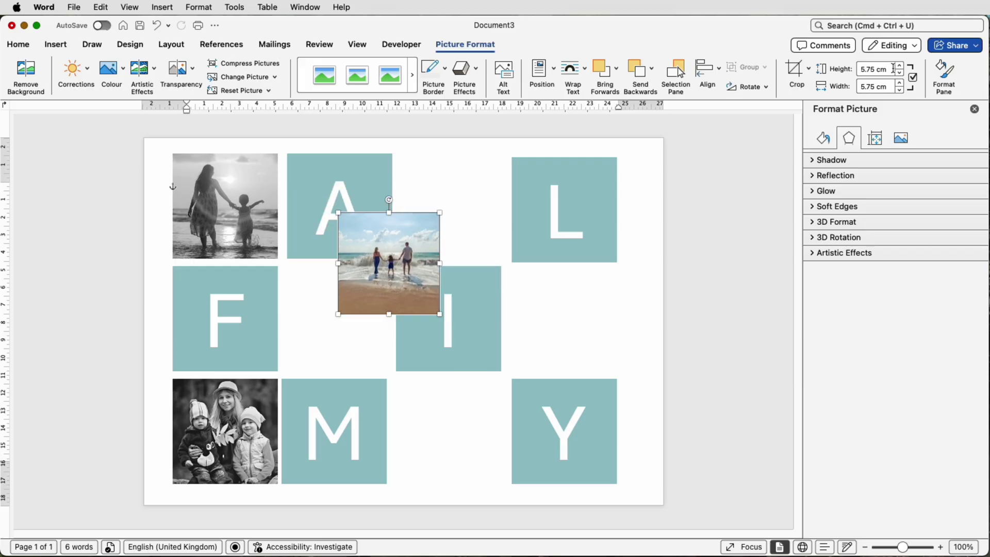
# - Resize the beach photo to 6 cm, make it 0% saturation, and move it below A
pyautogui.moveTo(892, 69); pyautogui.dragTo(855, 67)
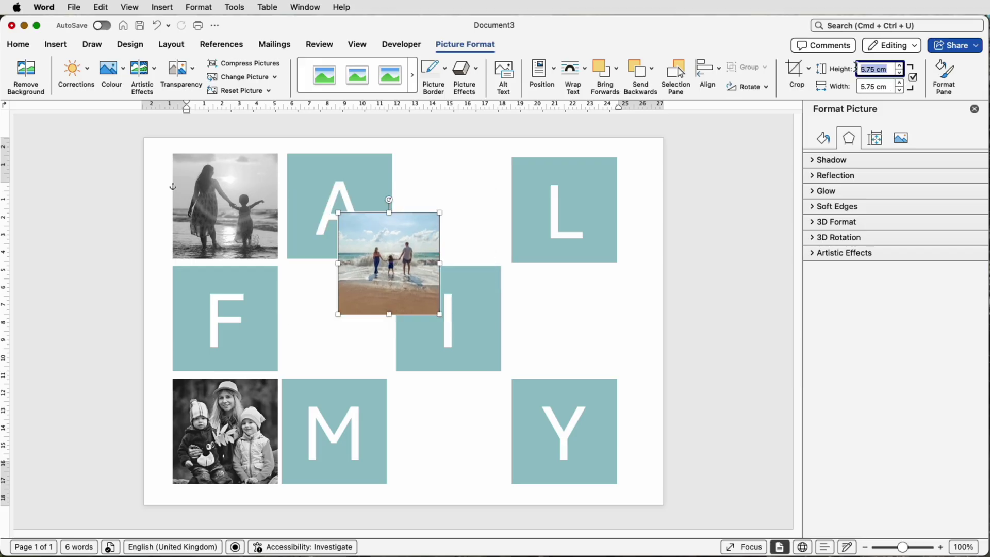
pyautogui.write('6')
pyautogui.press('Return')
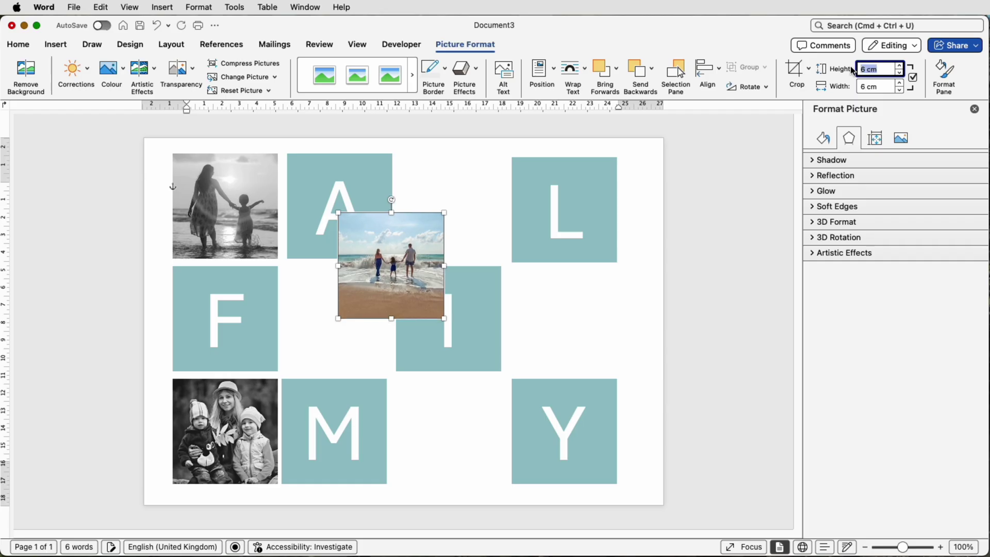
pyautogui.click(125, 78)
pyautogui.click(122, 118)
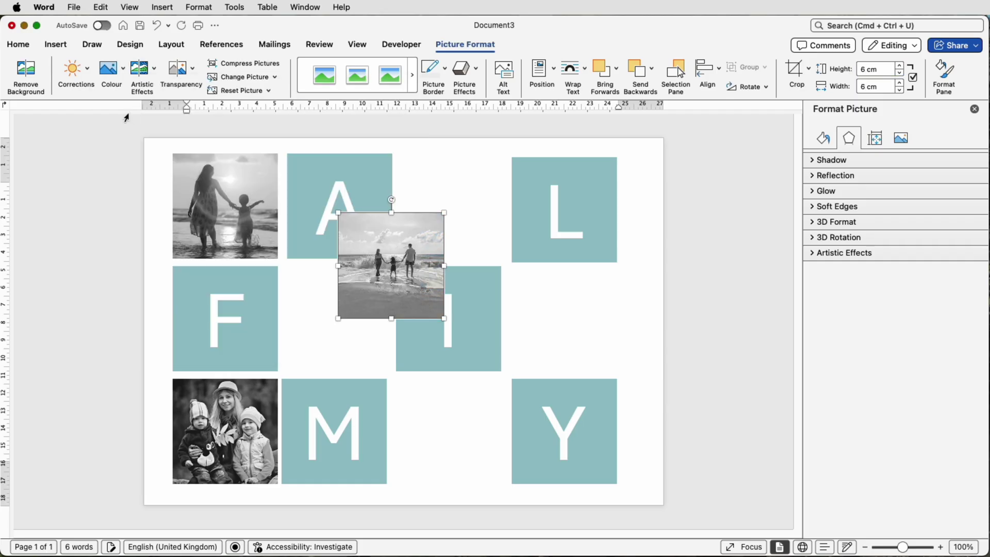
pyautogui.moveTo(407, 257); pyautogui.dragTo(350, 306)
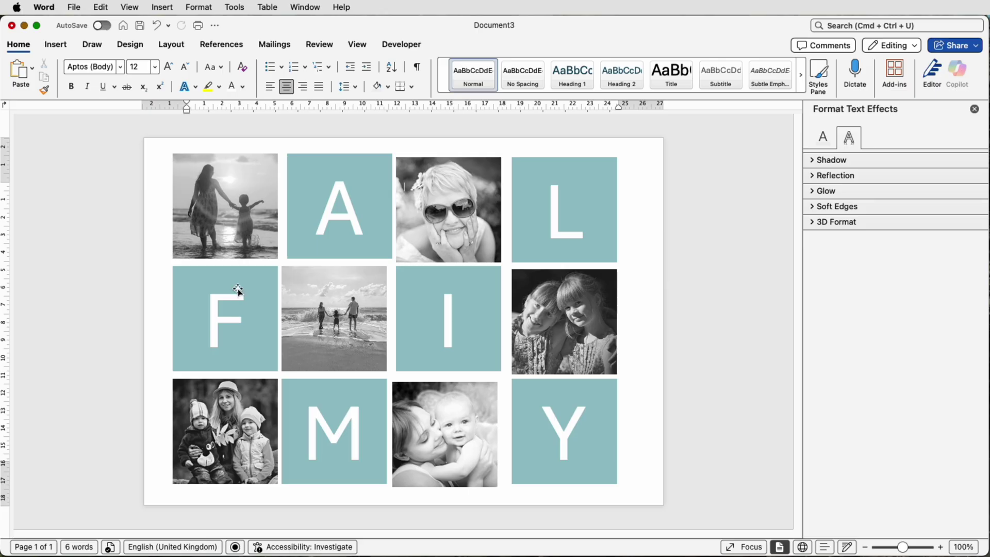
# - Align the top-left sunset photo, F tile and park photo to the left
pyautogui.click(236, 247)
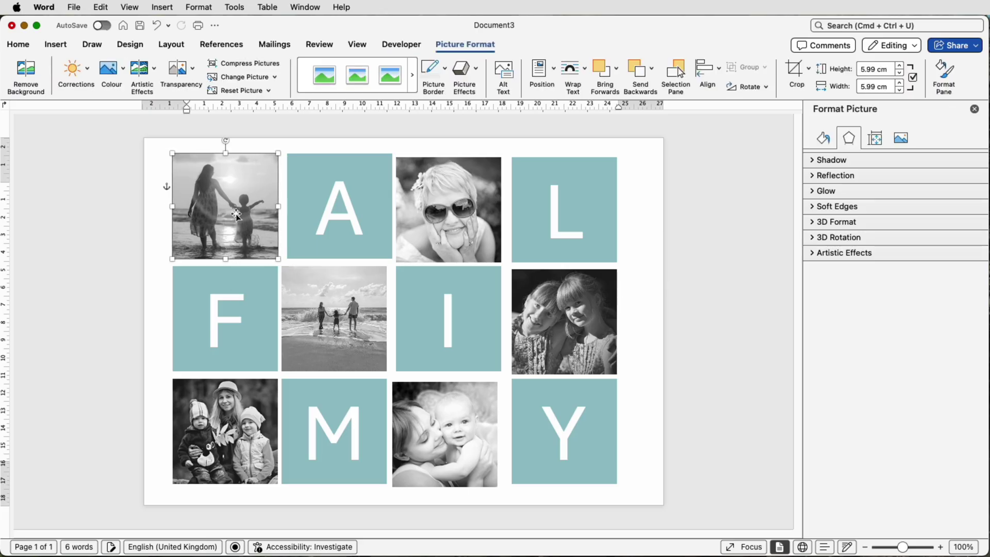
pyautogui.keyDown('shift'); pyautogui.click(217, 299); pyautogui.keyUp('shift')
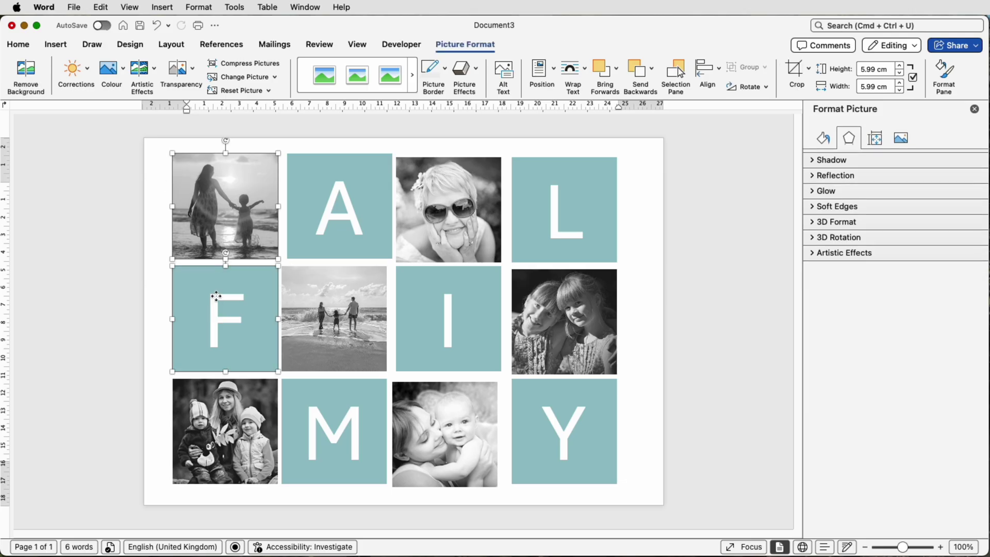
pyautogui.keyDown('shift'); pyautogui.click(237, 409); pyautogui.keyUp('shift')
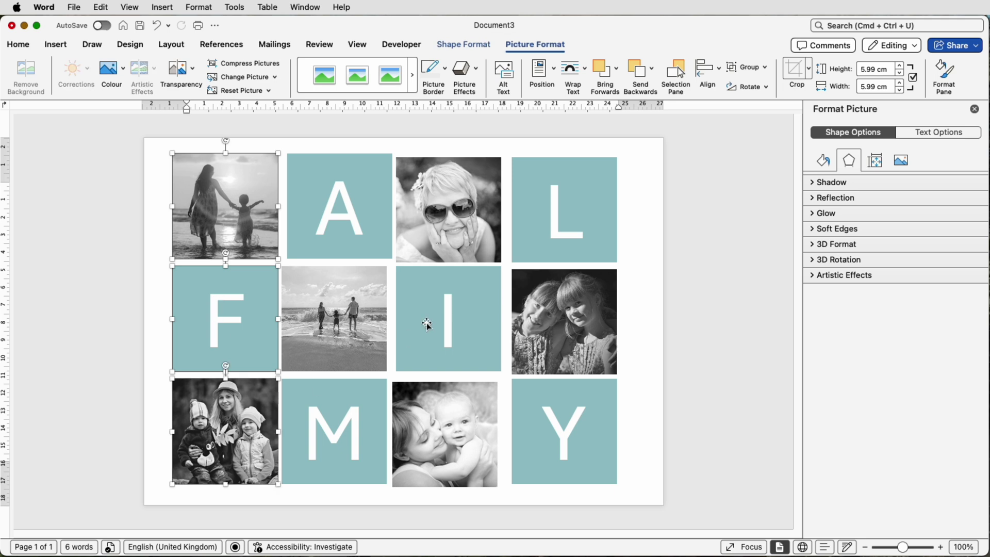
pyautogui.click(721, 74)
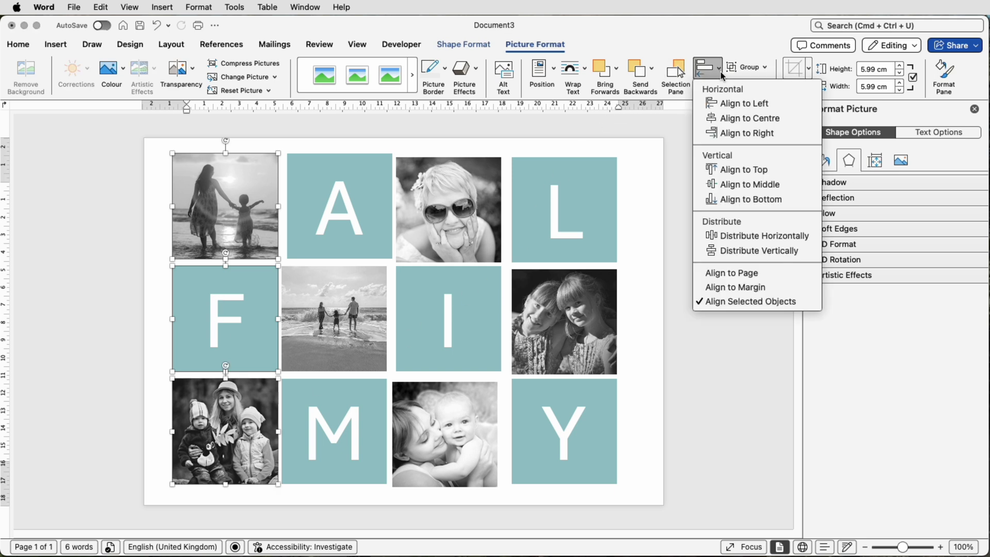
pyautogui.click(714, 103)
pyautogui.click(558, 207)
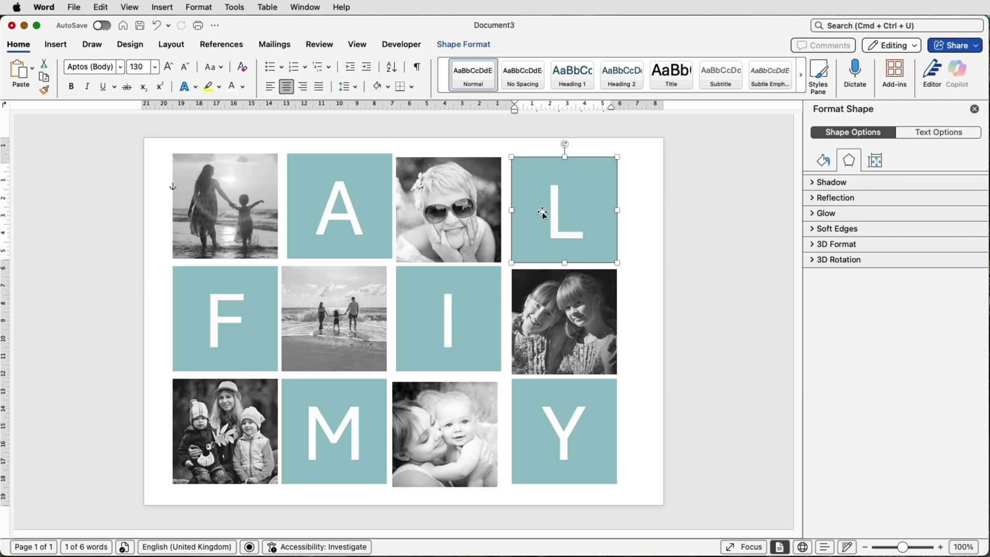
# - Settle the L tile beside the sunglasses photo, then right-align the L tile, two-girls photo and Y tile
pyautogui.moveTo(542, 214); pyautogui.dragTo(569, 213)
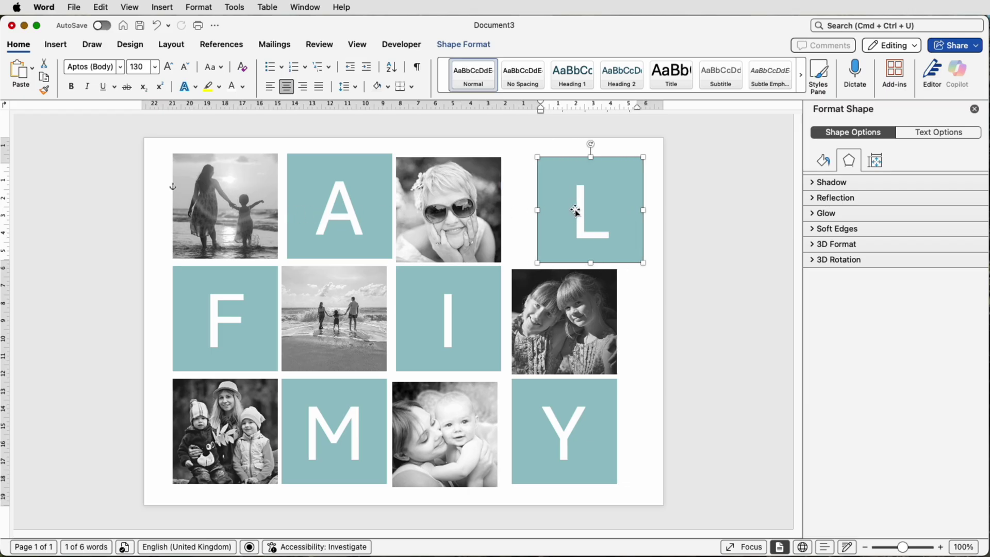
pyautogui.moveTo(588, 210); pyautogui.dragTo(562, 210)
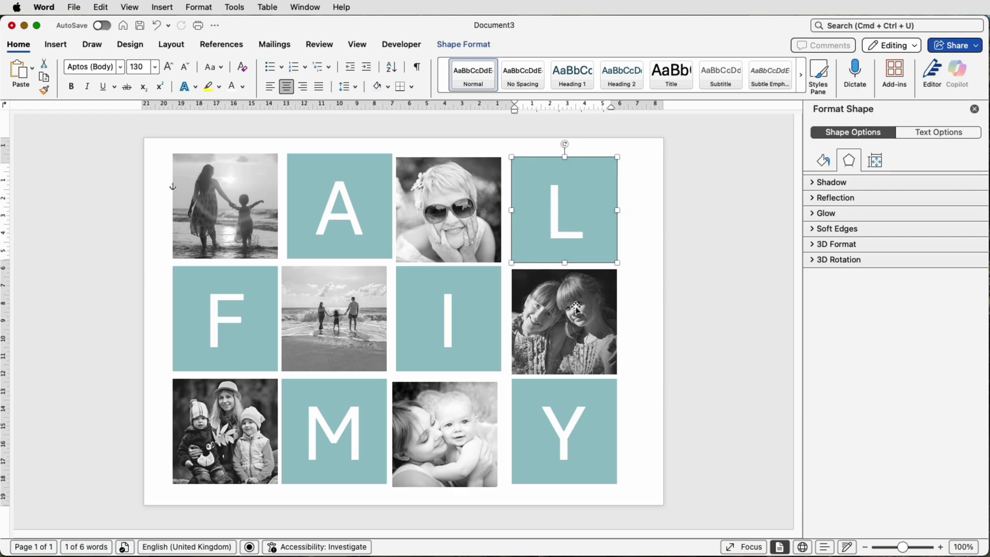
pyautogui.keyDown('shift'); pyautogui.click(577, 330); pyautogui.keyUp('shift')
pyautogui.keyDown('shift'); pyautogui.click(578, 416); pyautogui.keyUp('shift')
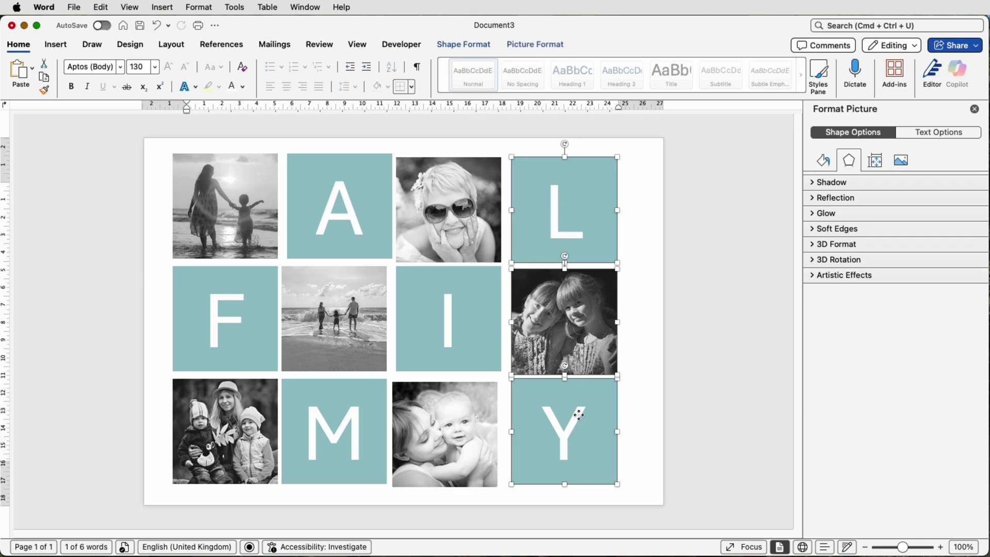
pyautogui.click(516, 44)
pyautogui.click(718, 73)
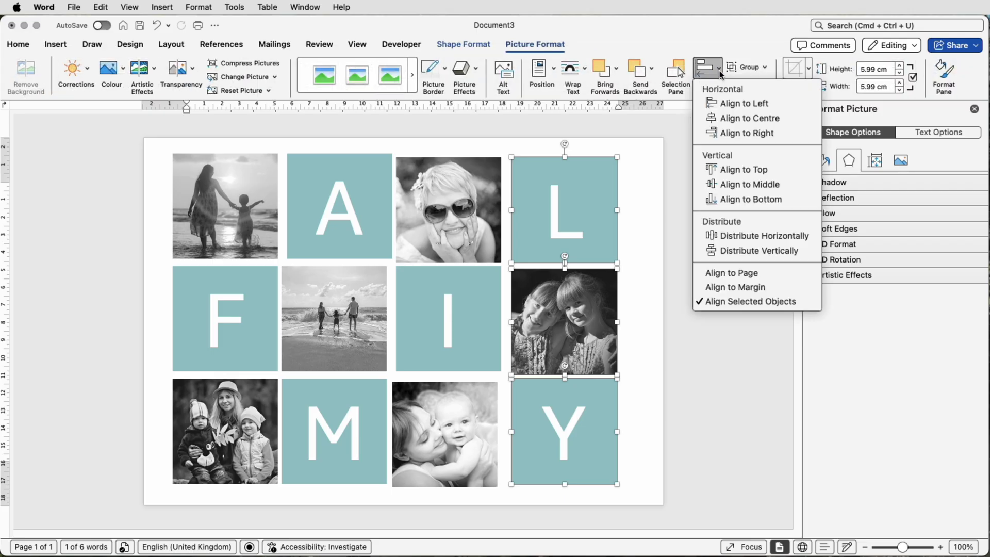
pyautogui.click(726, 134)
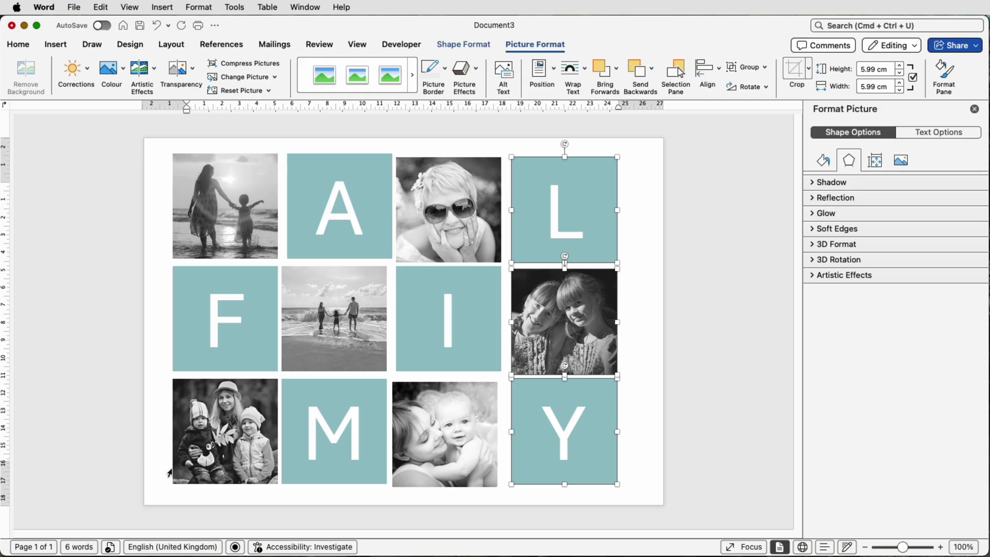
# - Distribute the sunset photo, A tile, sunglasses photo and L tile horizontally, then align their tops
pyautogui.click(628, 276)
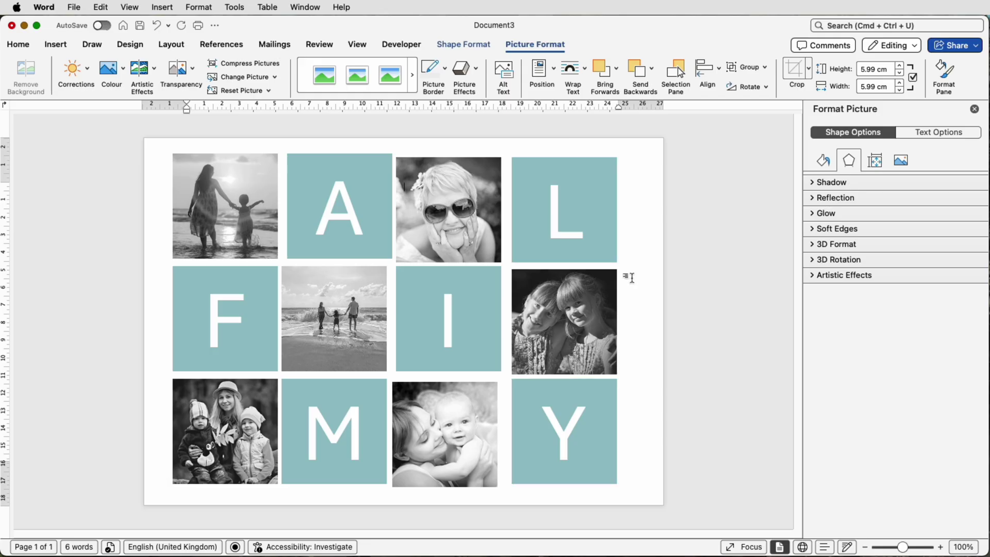
pyautogui.click(228, 197)
pyautogui.keyDown('shift'); pyautogui.click(330, 209); pyautogui.keyUp('shift')
pyautogui.keyDown('shift'); pyautogui.click(447, 209); pyautogui.keyUp('shift')
pyautogui.keyDown('shift'); pyautogui.click(550, 213); pyautogui.keyUp('shift')
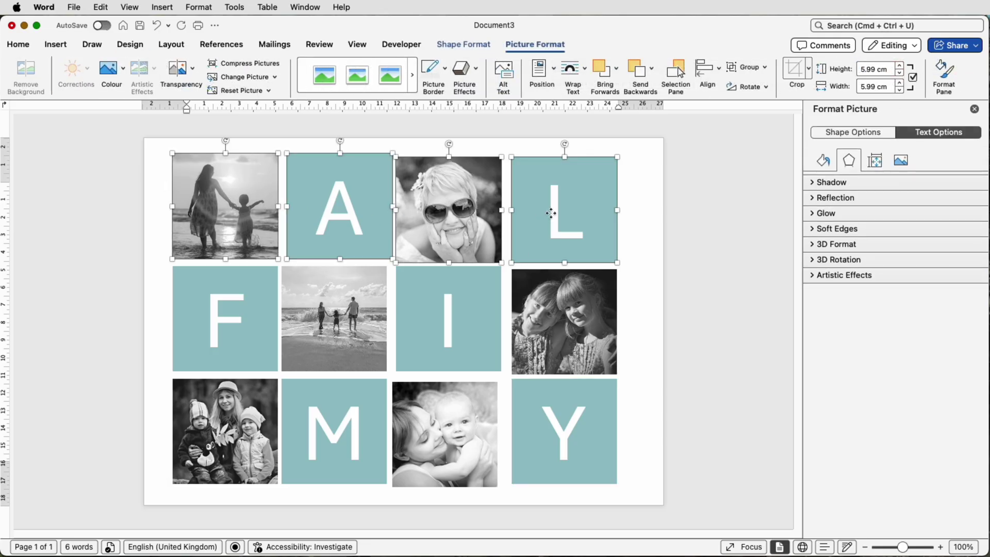
pyautogui.click(718, 75)
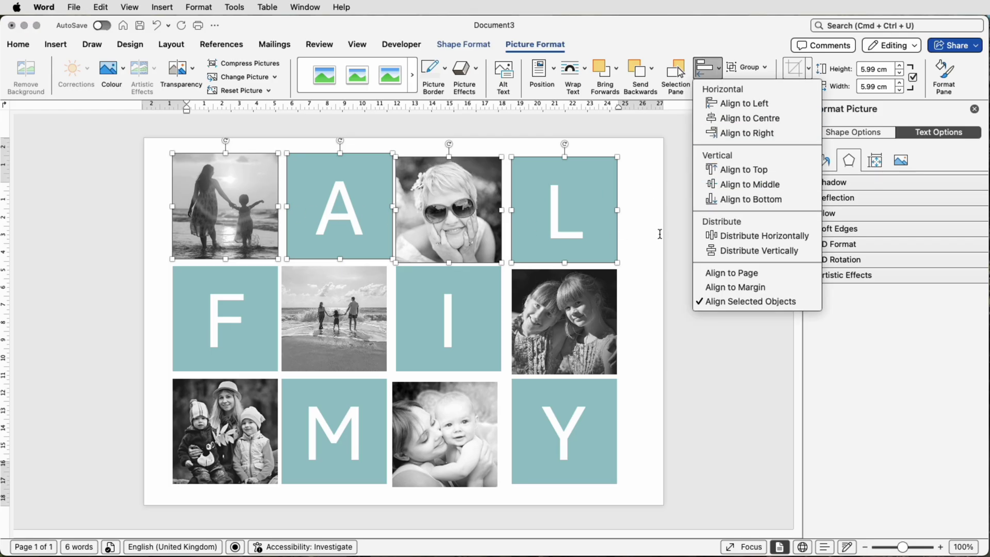
pyautogui.click(753, 238)
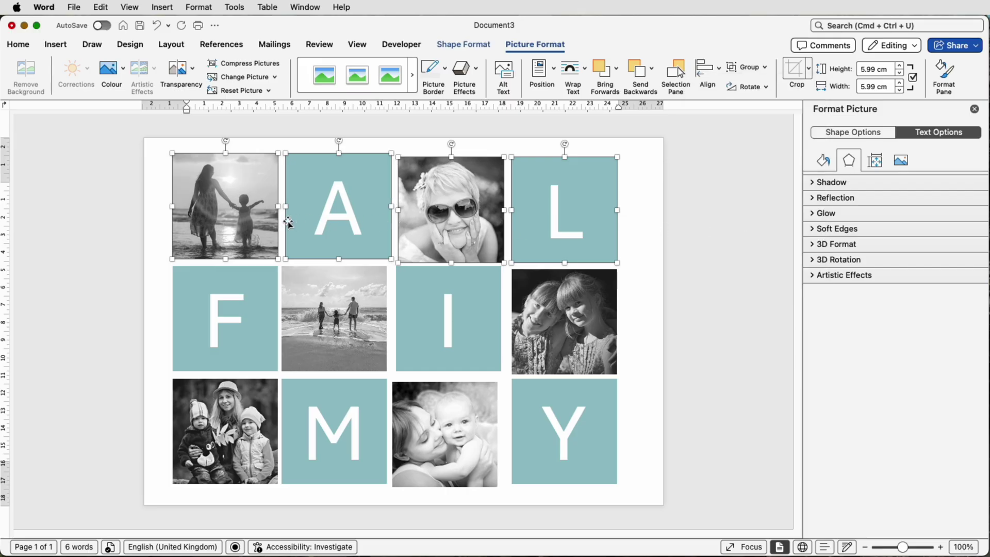
pyautogui.click(719, 77)
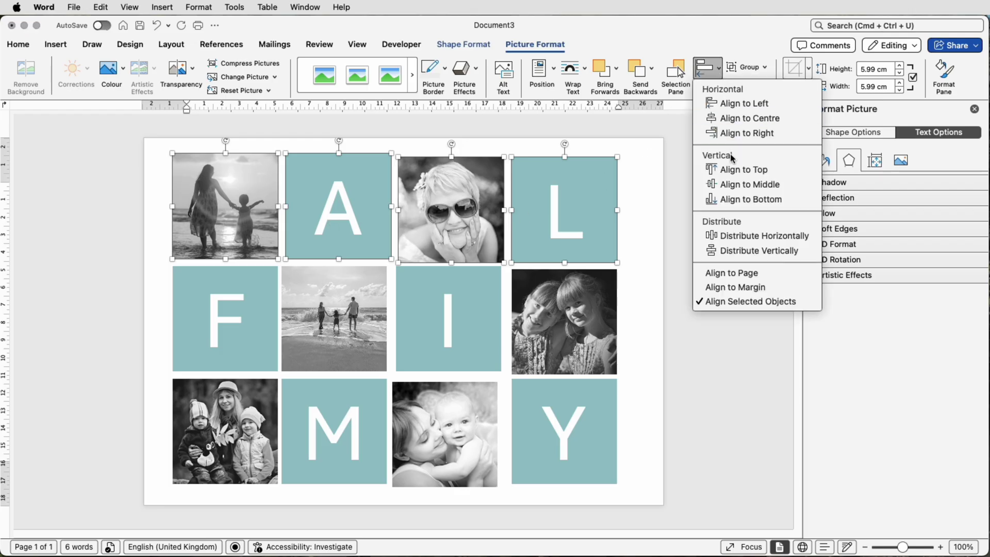
pyautogui.click(729, 170)
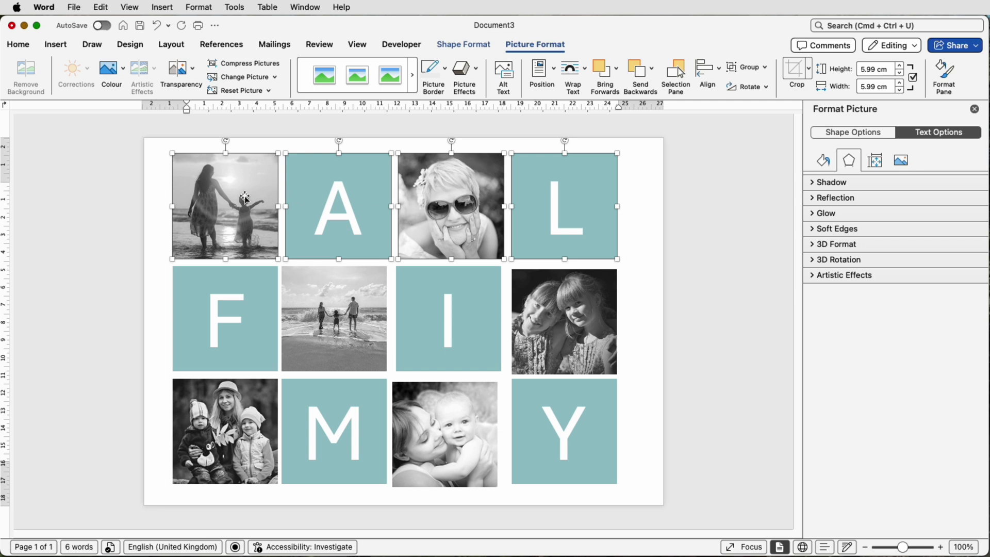
# - Distribute the F tile, beach photo, I tile and girls photo horizontally and top-align them
pyautogui.click(565, 317)
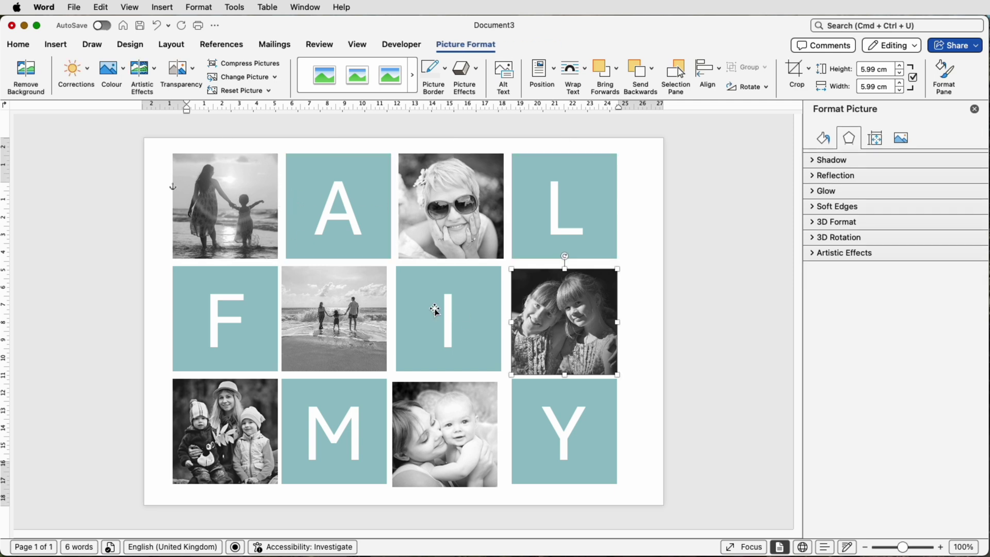
pyautogui.keyDown('shift'); pyautogui.click(437, 310); pyautogui.keyUp('shift')
pyautogui.keyDown('shift'); pyautogui.click(335, 304); pyautogui.keyUp('shift')
pyautogui.keyDown('shift'); pyautogui.click(228, 299); pyautogui.keyUp('shift')
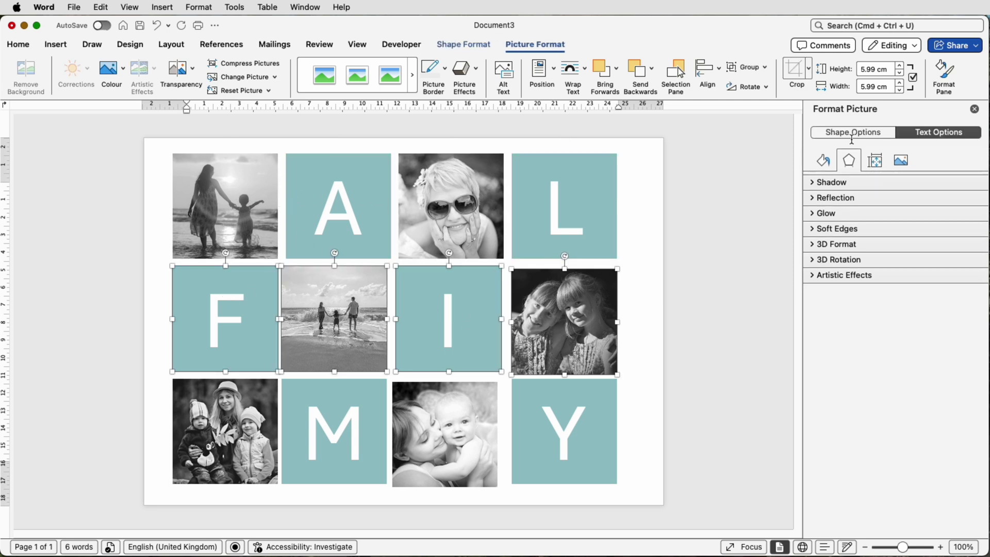
pyautogui.click(719, 75)
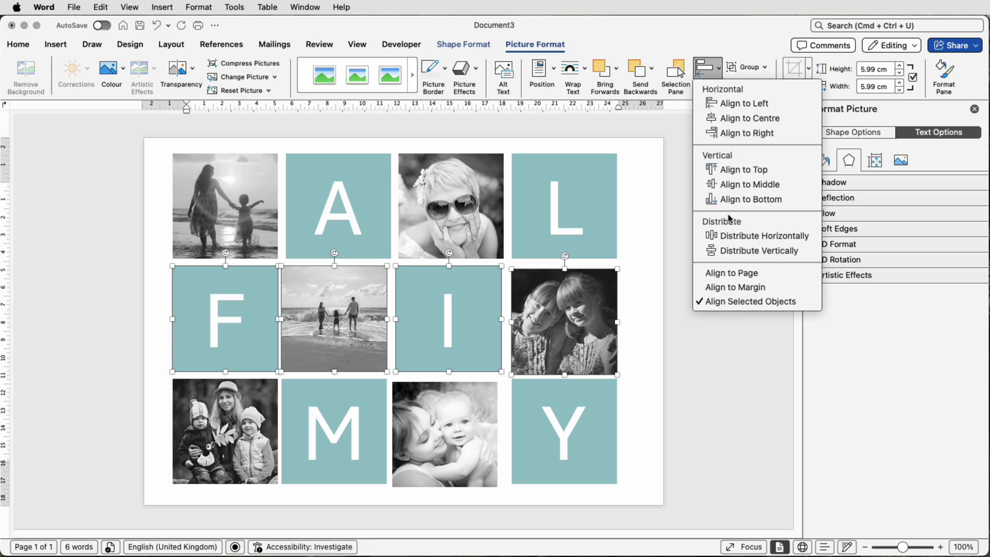
pyautogui.click(729, 237)
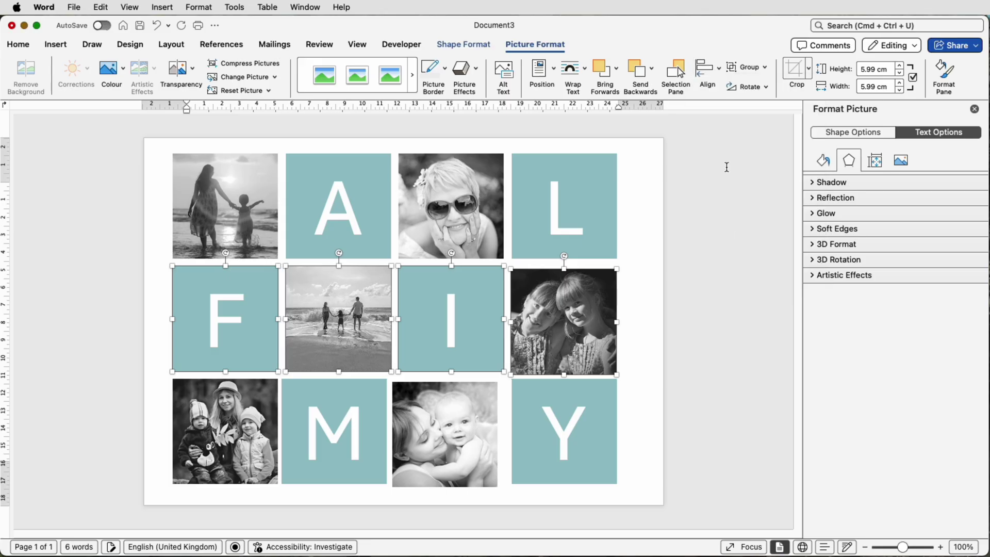
pyautogui.click(718, 76)
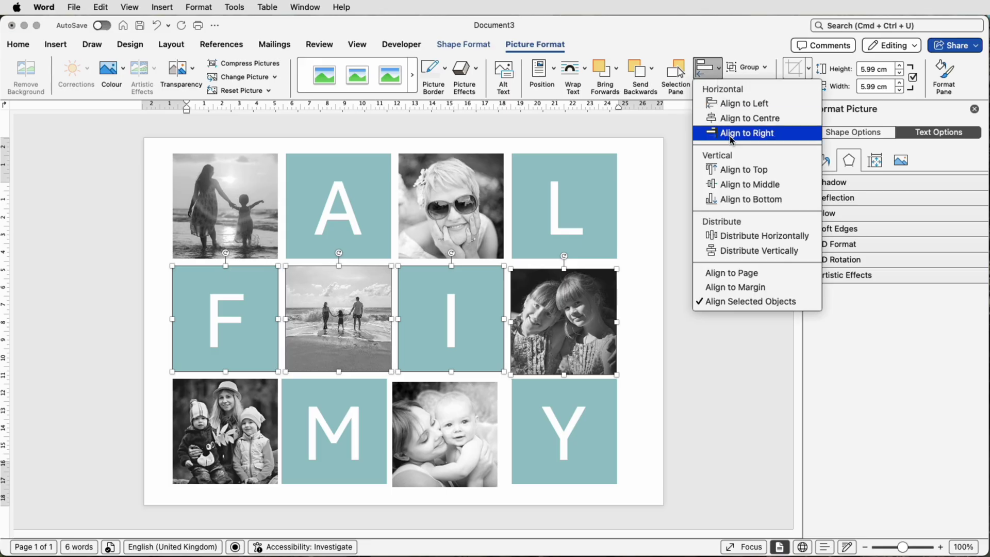
pyautogui.click(730, 170)
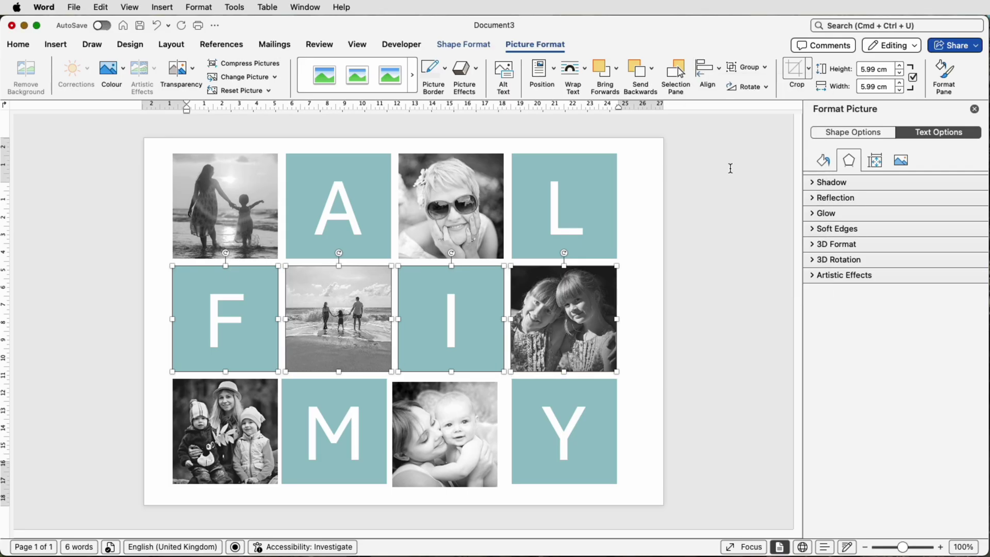
# - Distribute the family photo, M tile, baby photo and Y tile horizontally and top-align them
pyautogui.click(588, 414)
pyautogui.keyDown('shift'); pyautogui.click(417, 428); pyautogui.keyUp('shift')
pyautogui.keyDown('shift'); pyautogui.click(340, 425); pyautogui.keyUp('shift')
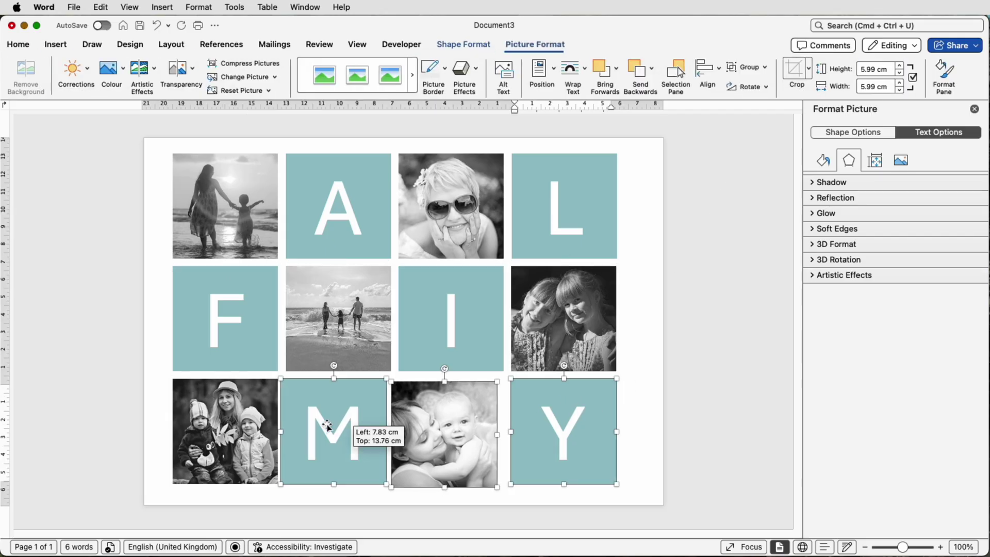
pyautogui.keyDown('shift'); pyautogui.click(247, 421); pyautogui.keyUp('shift')
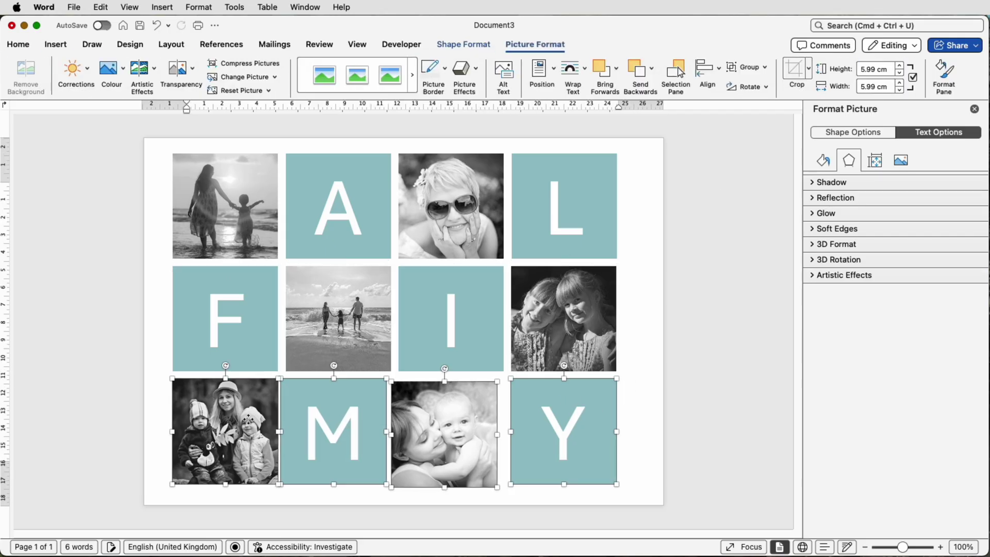
pyautogui.click(719, 69)
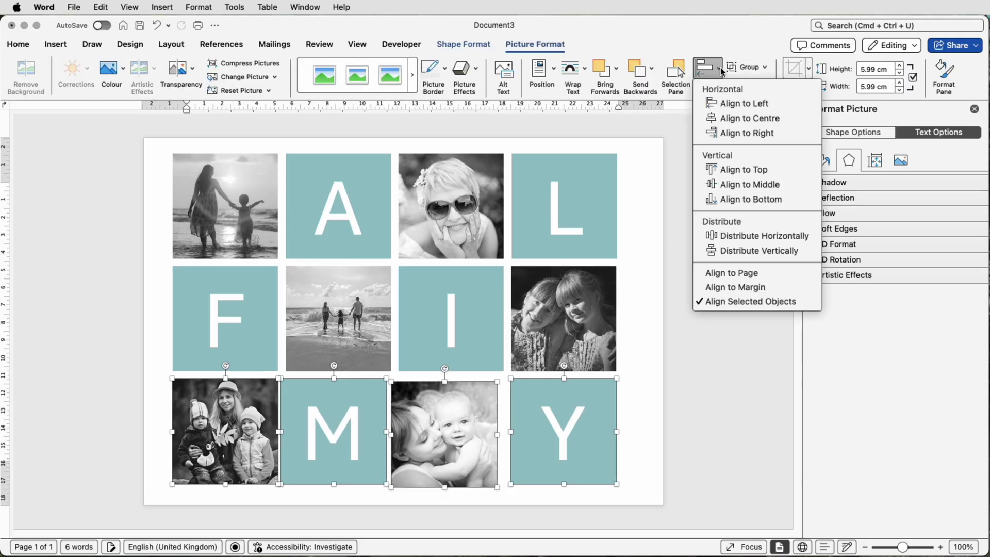
pyautogui.click(740, 237)
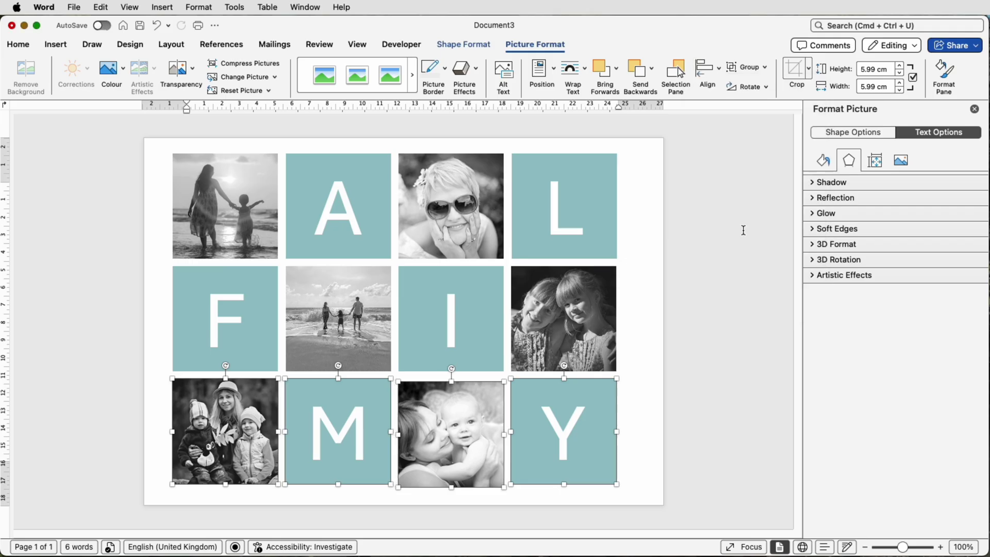
pyautogui.click(719, 76)
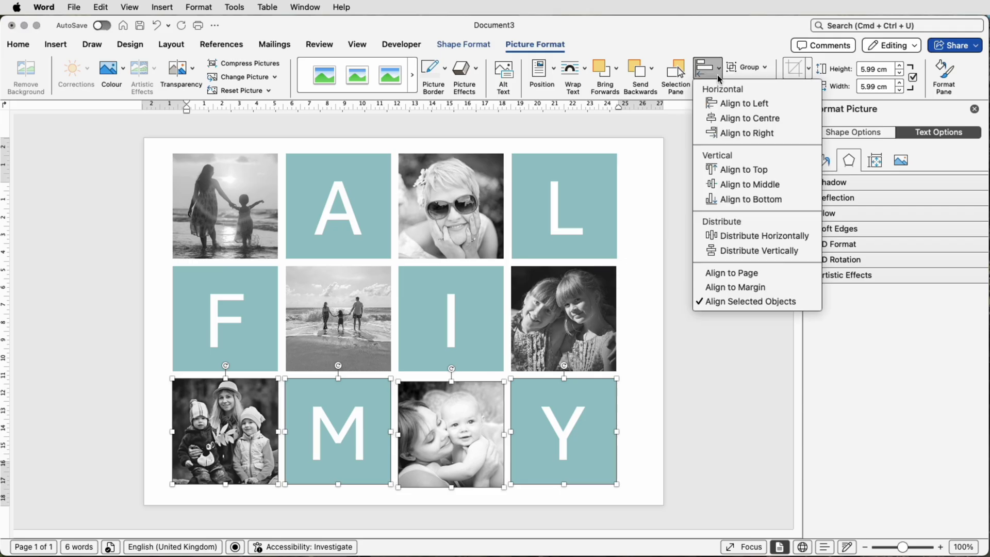
pyautogui.click(722, 170)
pyautogui.click(644, 282)
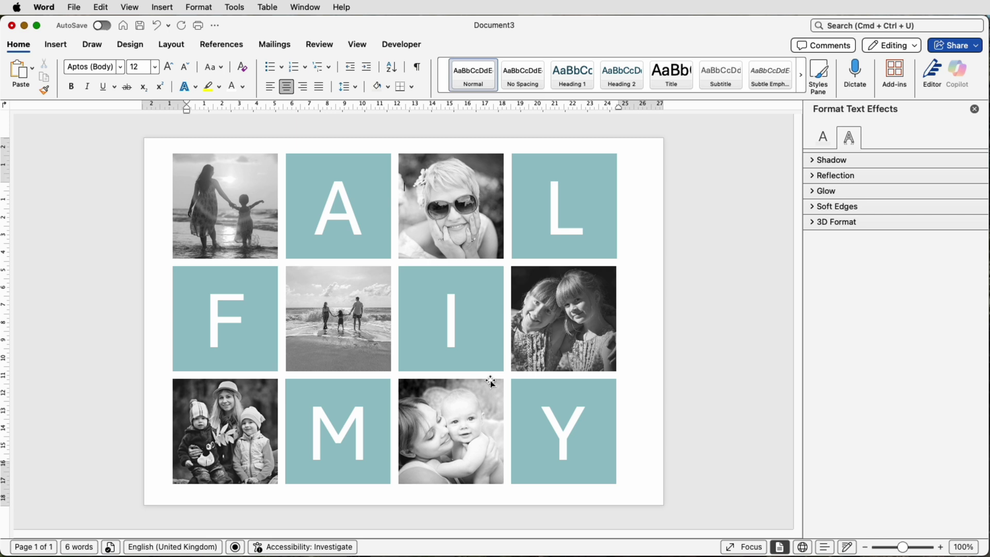
# - Nudge the four bottom-row tiles down one step with the Down Arrow key
pyautogui.click(532, 413)
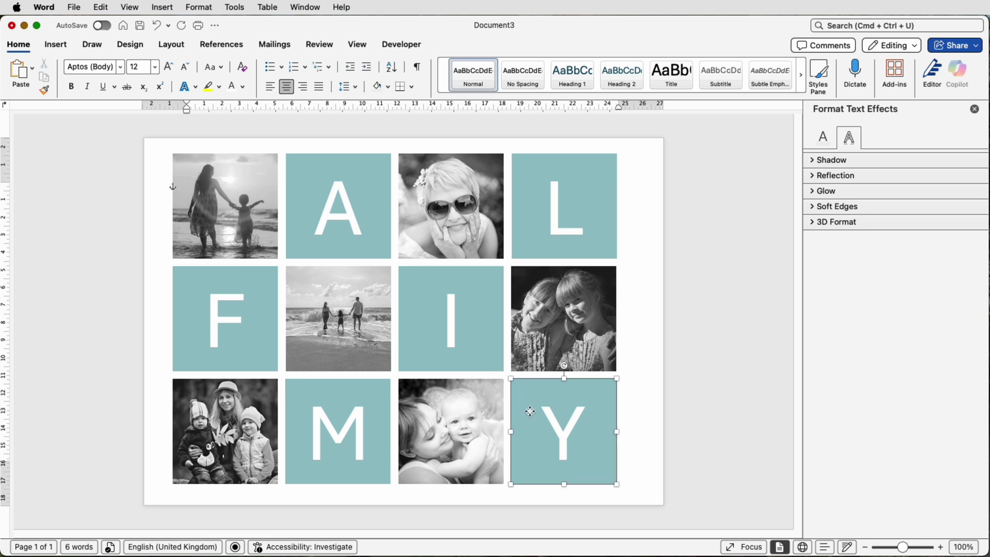
pyautogui.keyDown('shift'); pyautogui.click(457, 414); pyautogui.keyUp('shift')
pyautogui.keyDown('shift'); pyautogui.click(356, 415); pyautogui.keyUp('shift')
pyautogui.keyDown('shift'); pyautogui.click(257, 412); pyautogui.keyUp('shift')
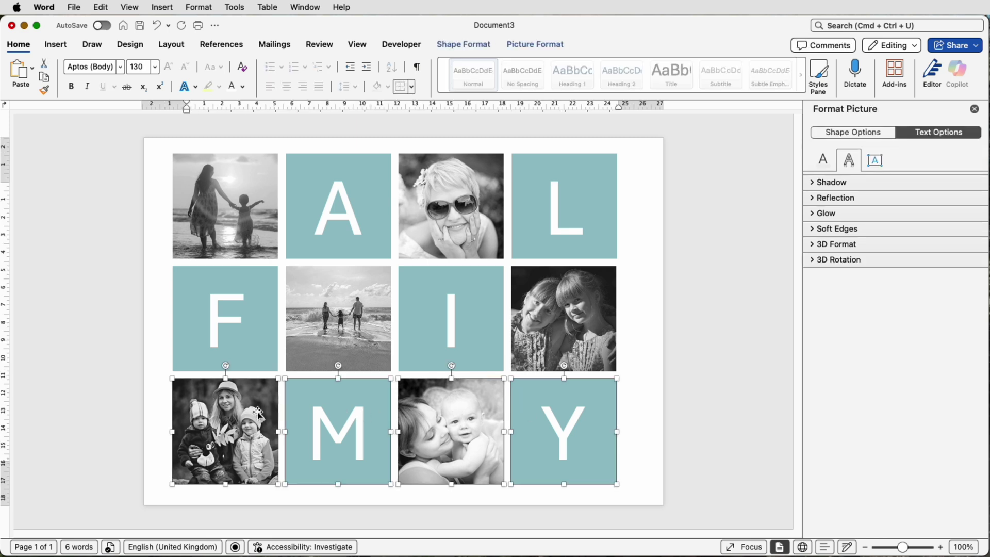
pyautogui.press('Down')
pyautogui.press('Down')
pyautogui.press('Down')
pyautogui.press('Down')
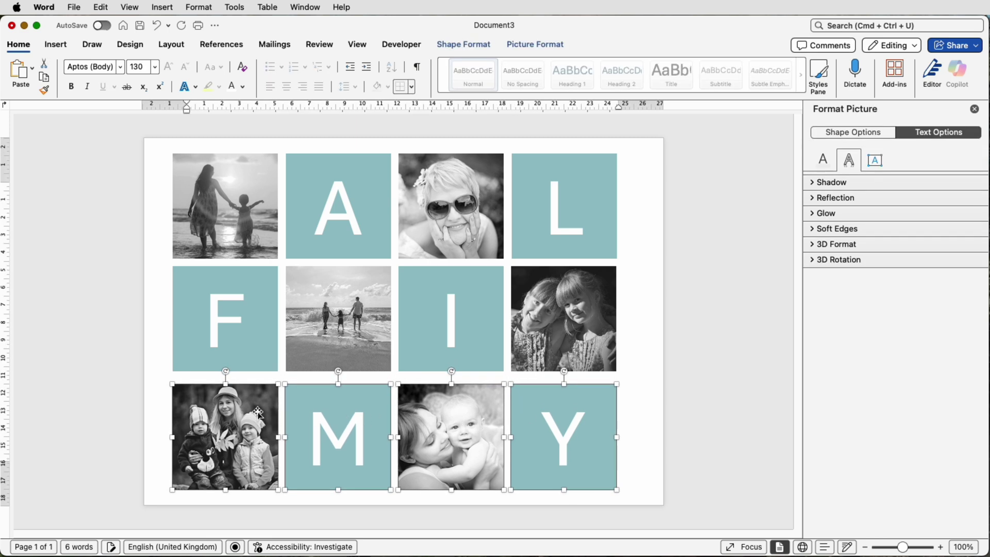
pyautogui.click(654, 394)
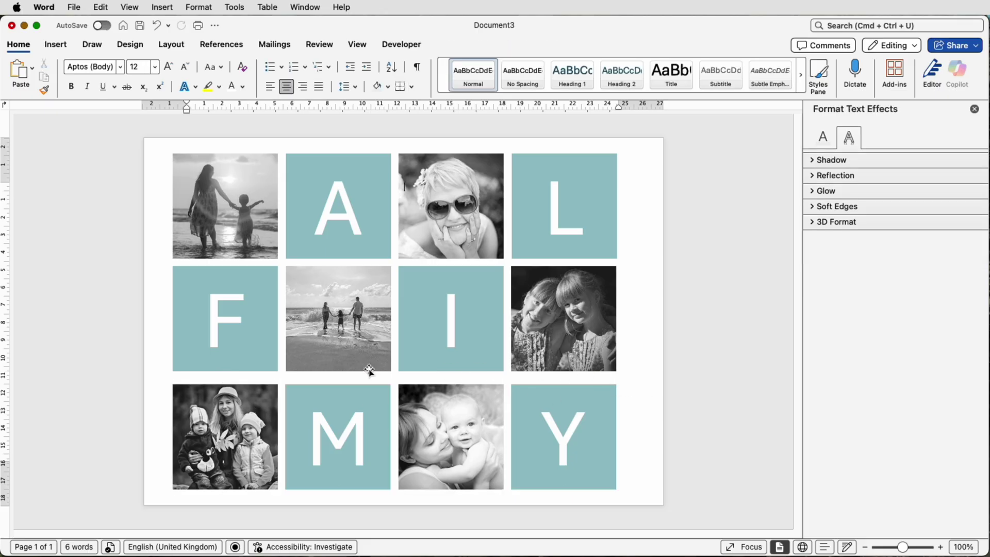
# - Reselect the bottom-row family photo, M tile, baby photo and Y tile
pyautogui.click(571, 455)
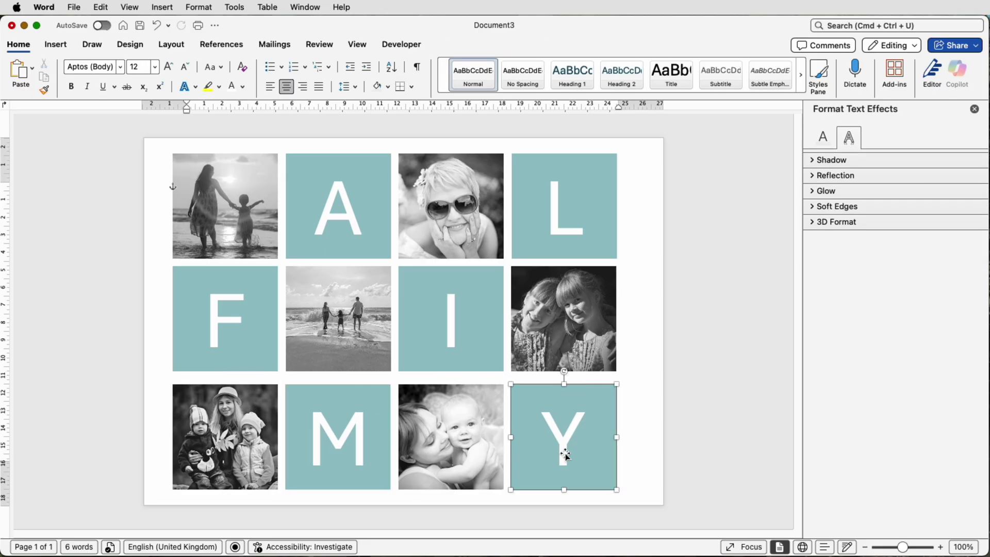
pyautogui.keyDown('shift'); pyautogui.click(450, 443); pyautogui.keyUp('shift')
pyautogui.keyDown('shift'); pyautogui.click(363, 438); pyautogui.keyUp('shift')
pyautogui.keyDown('shift'); pyautogui.click(263, 434); pyautogui.keyUp('shift')
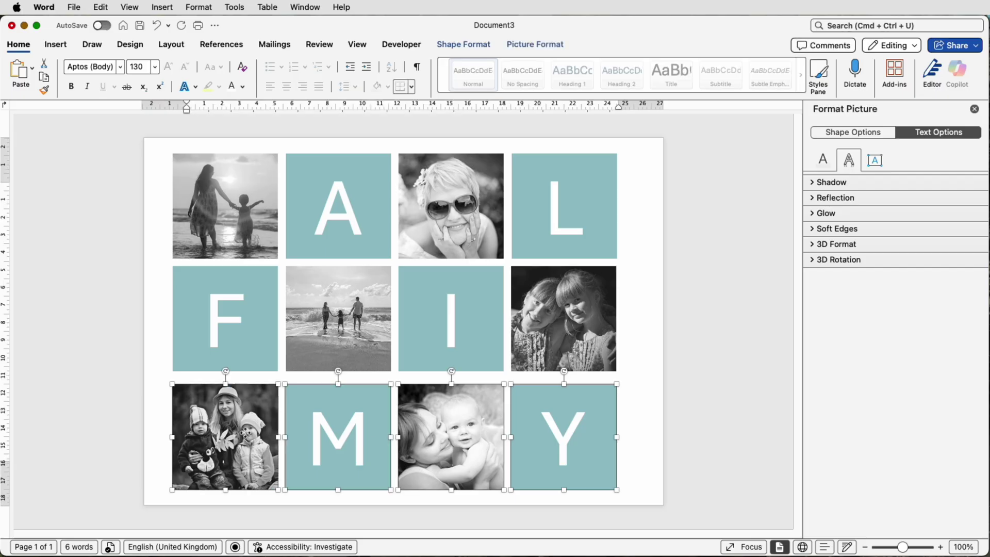
# - Group the four selected bottom-row tiles into one group
pyautogui.click(463, 45)
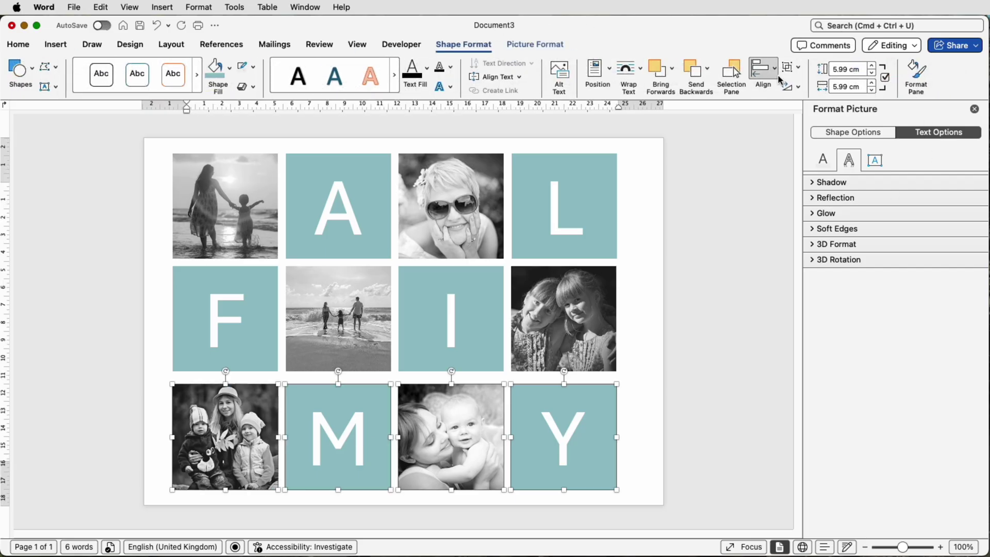
pyautogui.click(796, 72)
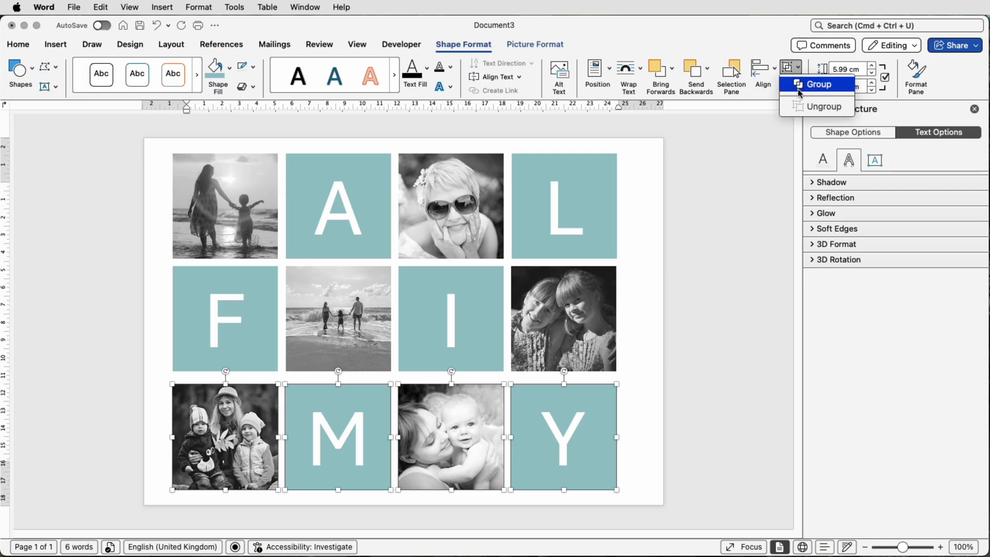
pyautogui.click(796, 84)
# - Select the four middle-row tiles and group them together
pyautogui.click(544, 314)
pyautogui.keyDown('shift'); pyautogui.click(454, 313); pyautogui.keyUp('shift')
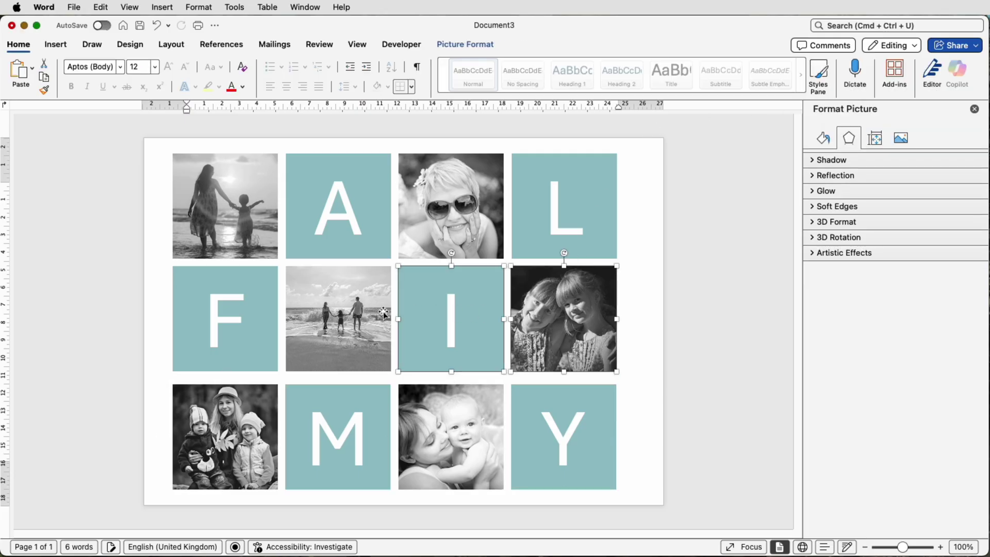
pyautogui.keyDown('shift'); pyautogui.click(332, 310); pyautogui.keyUp('shift')
pyautogui.keyDown('shift'); pyautogui.click(227, 311); pyautogui.keyUp('shift')
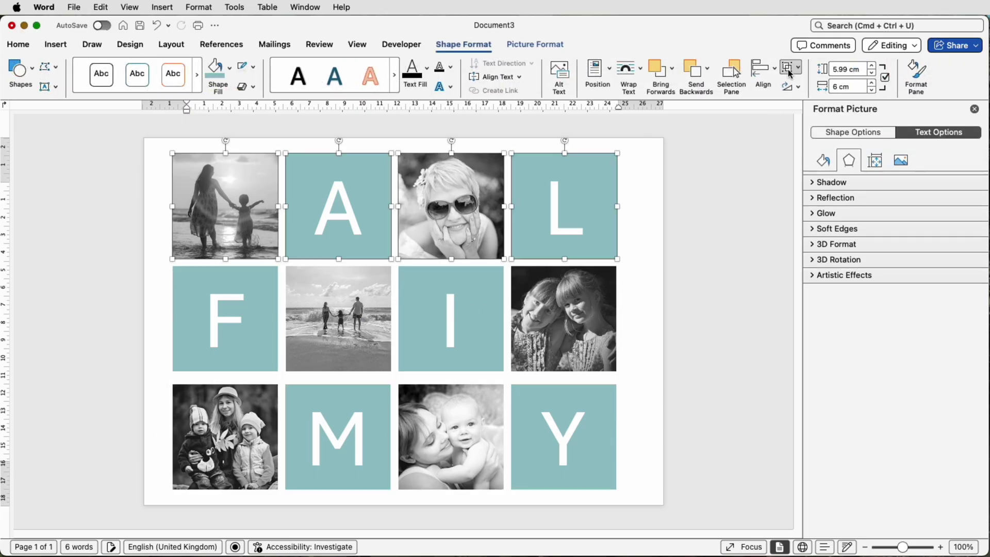
pyautogui.click(790, 73)
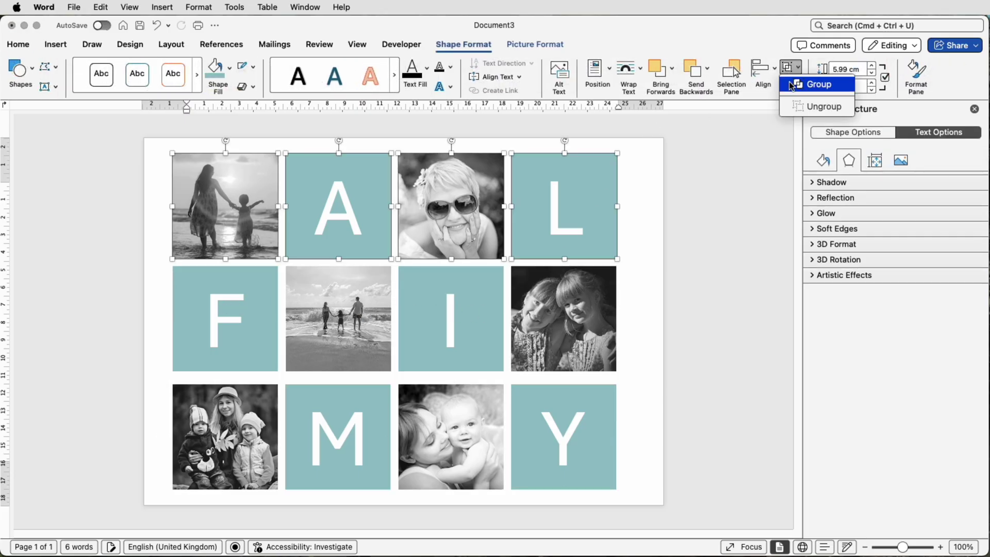
pyautogui.click(799, 84)
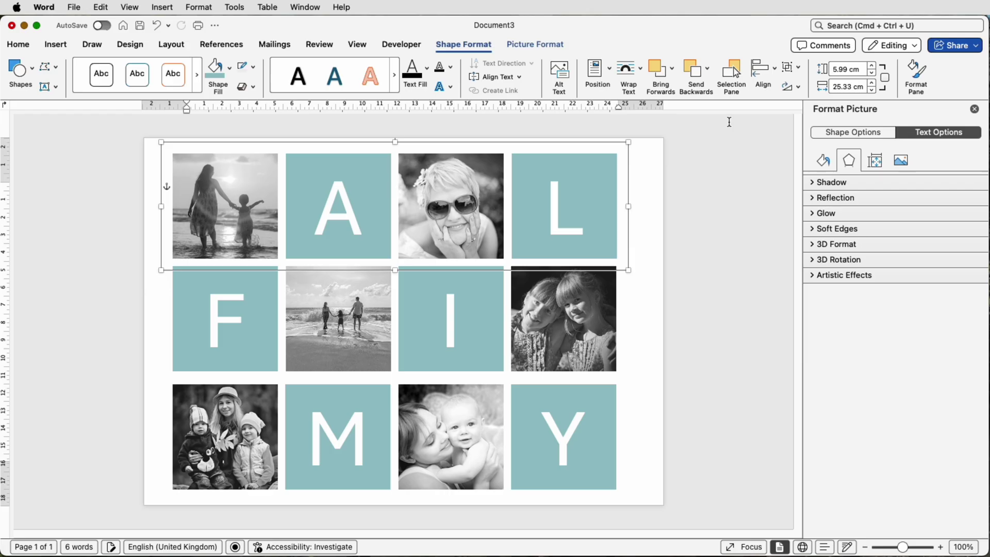
# - Select the top-row group, leaving L-tile text editing, and add the middle row
pyautogui.click(540, 206)
pyautogui.click(586, 237)
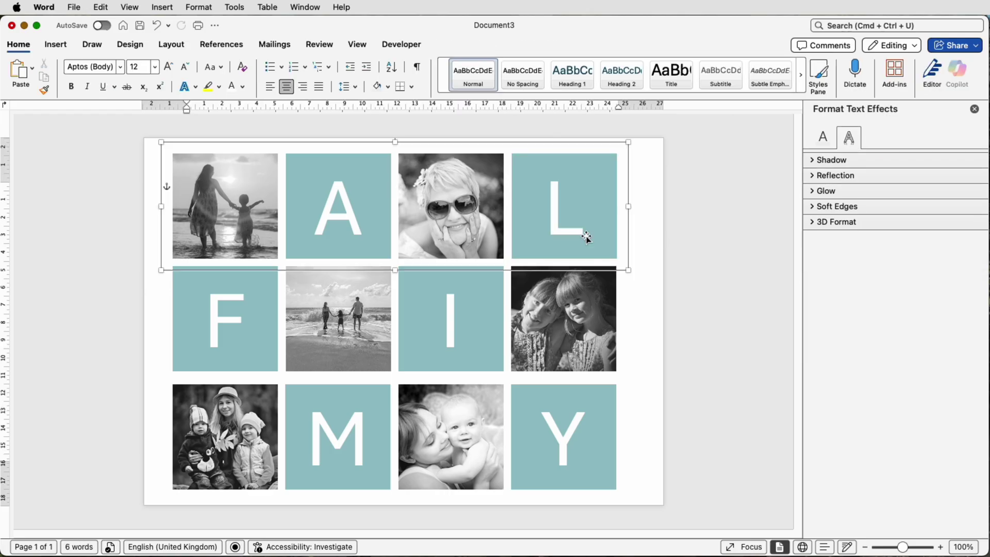
pyautogui.press('Escape')
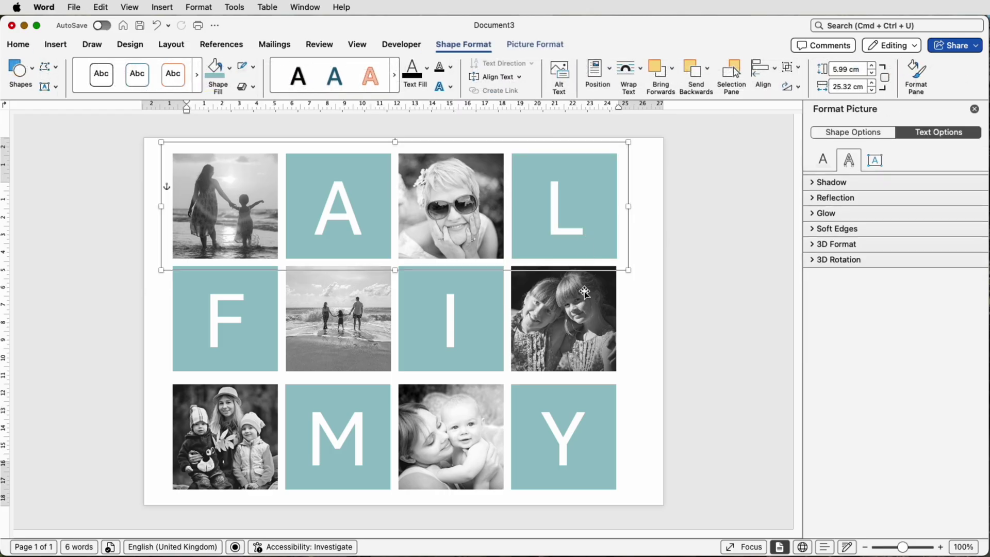
pyautogui.keyDown('shift'); pyautogui.click(561, 306); pyautogui.keyUp('shift')
# - Add the bottom row and distribute all three row groups vertically, then deselect
pyautogui.keyDown('shift'); pyautogui.click(552, 439); pyautogui.keyUp('shift')
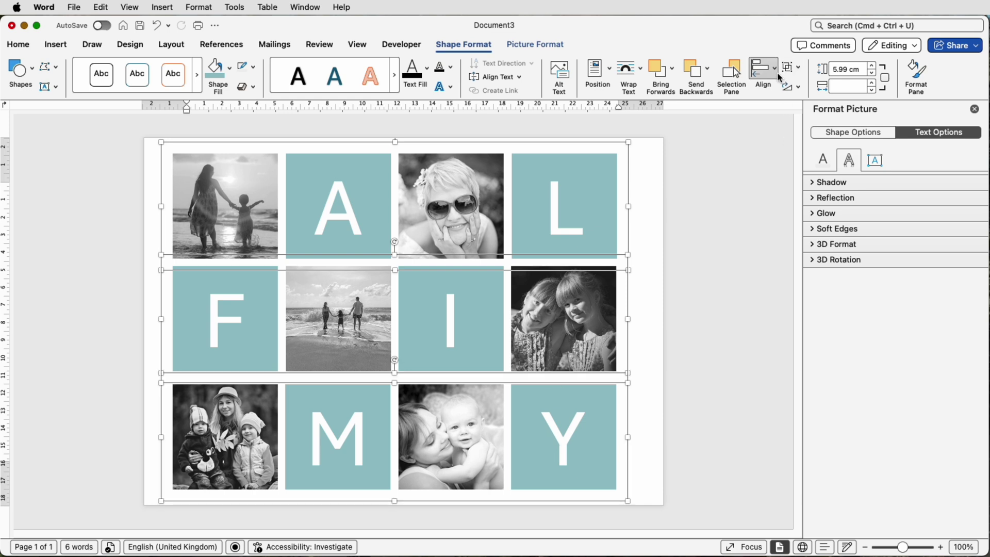
pyautogui.click(762, 69)
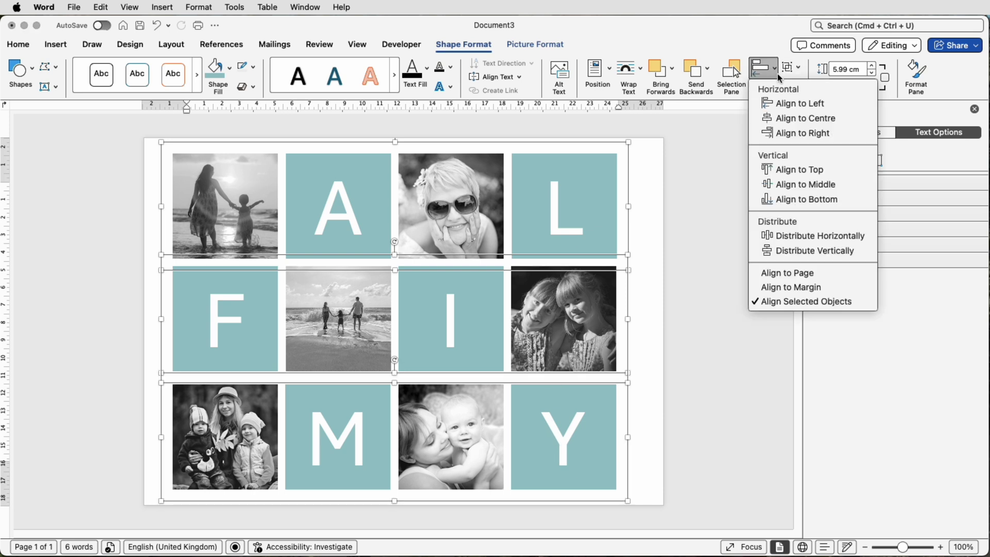
pyautogui.click(781, 251)
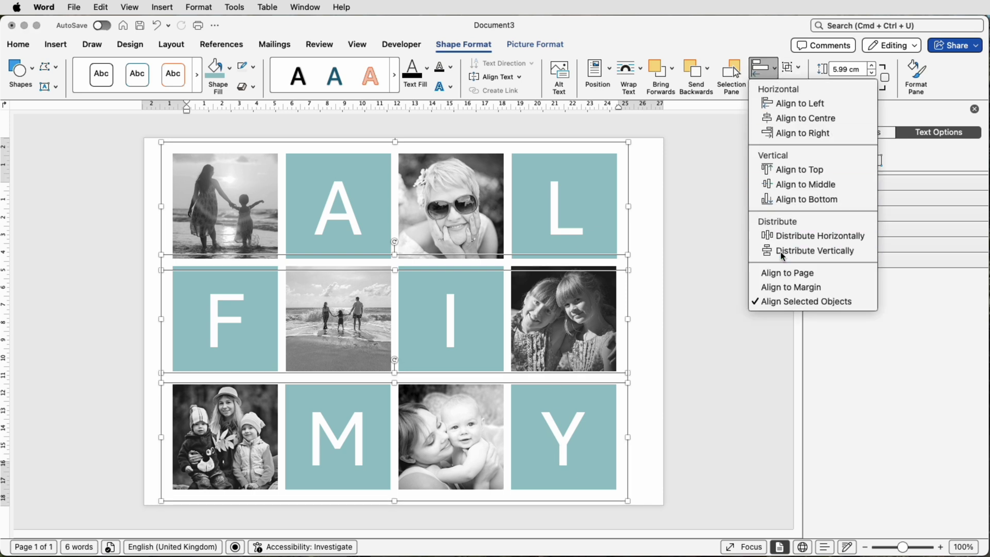
pyautogui.click(735, 263)
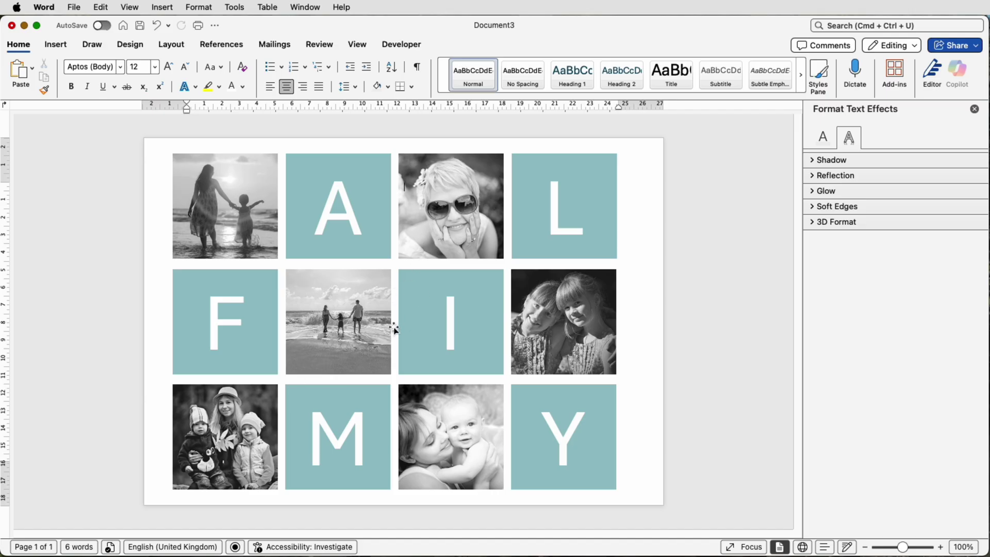
# - Nudge the bottom row up two steps, then redistribute all three rows vertically
pyautogui.click(412, 414)
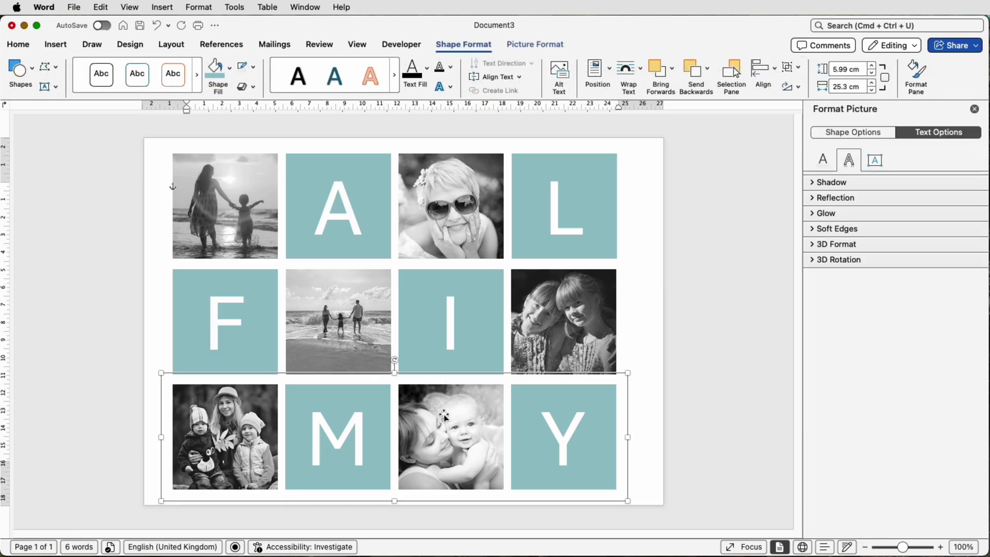
pyautogui.press('Up')
pyautogui.press('Up')
pyautogui.press('Up')
pyautogui.press('Up')
pyautogui.press('Up')
pyautogui.press('Up')
pyautogui.press('Up')
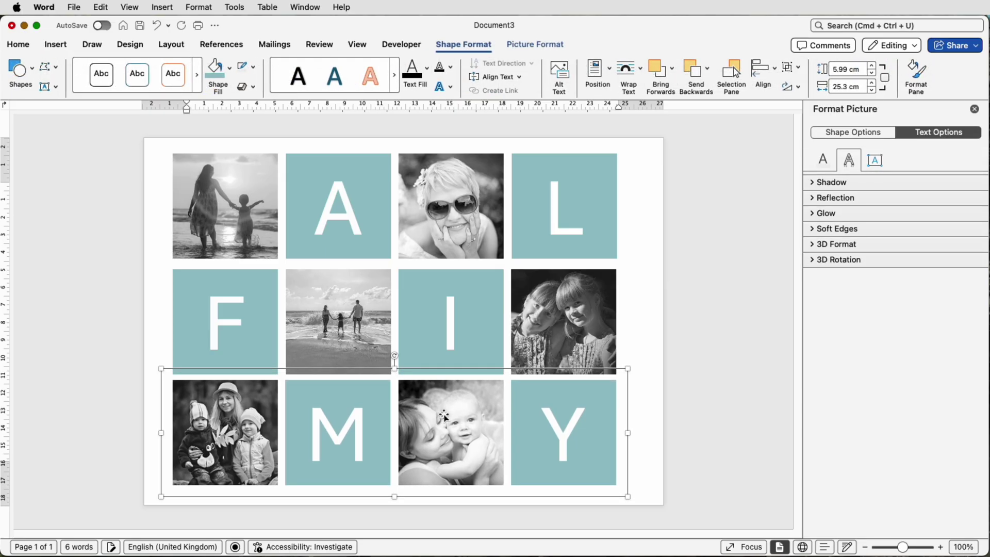
pyautogui.press('Up')
pyautogui.press('Up')
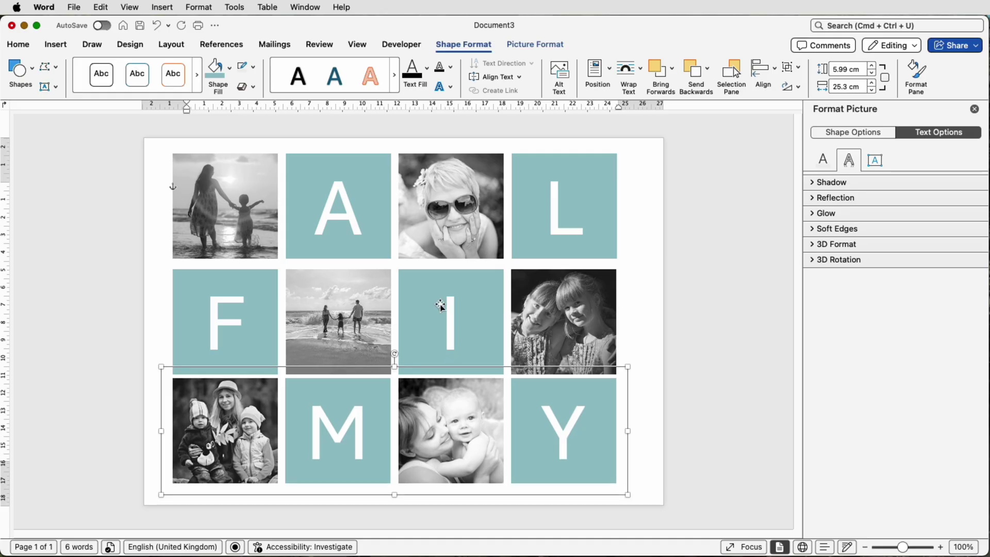
pyautogui.keyDown('shift'); pyautogui.click(440, 305); pyautogui.keyUp('shift')
pyautogui.keyDown('shift'); pyautogui.click(456, 220); pyautogui.keyUp('shift')
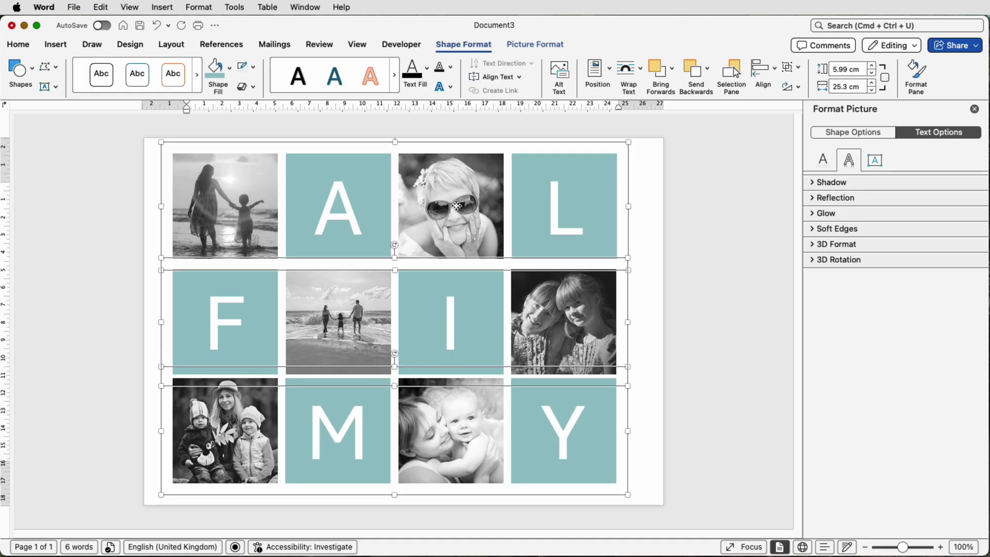
pyautogui.click(776, 77)
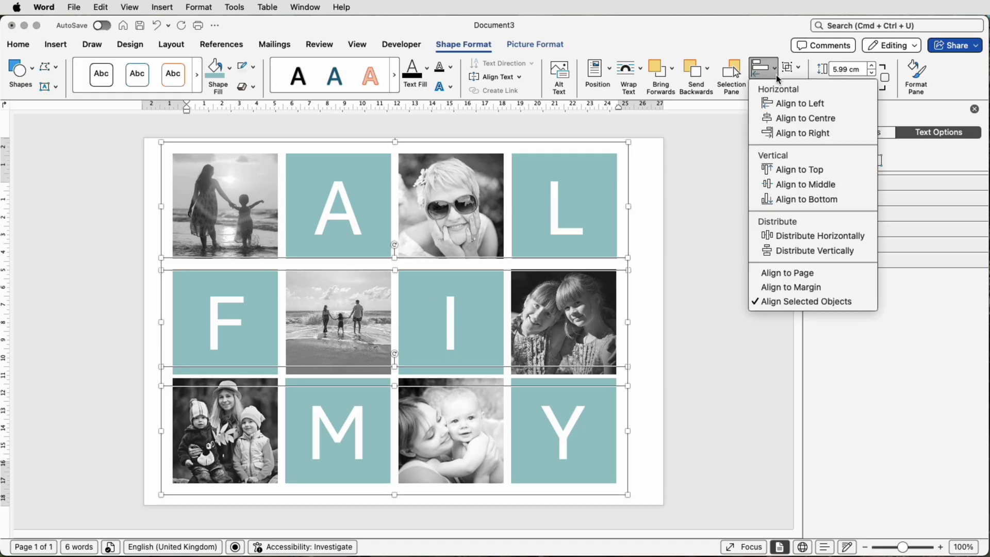
pyautogui.click(774, 251)
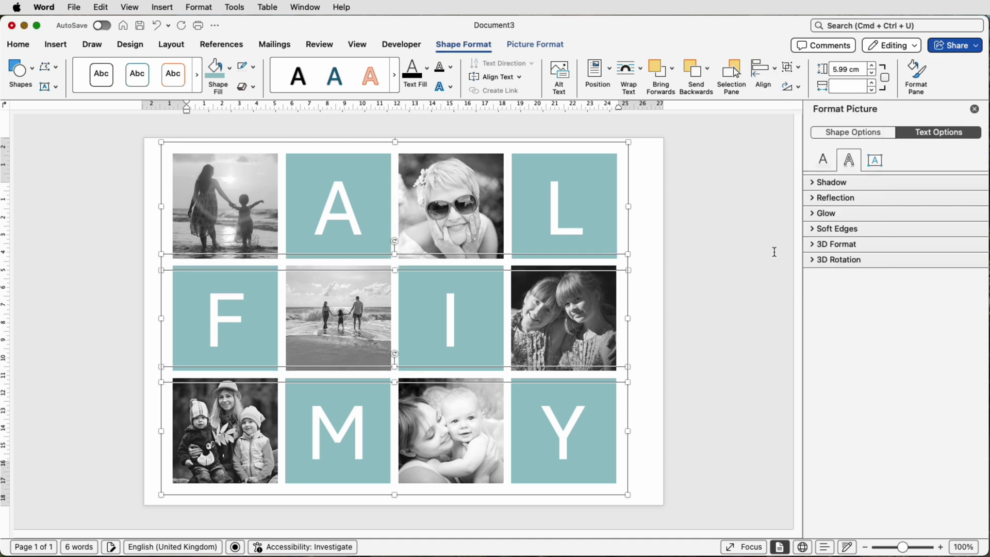
pyautogui.click(733, 274)
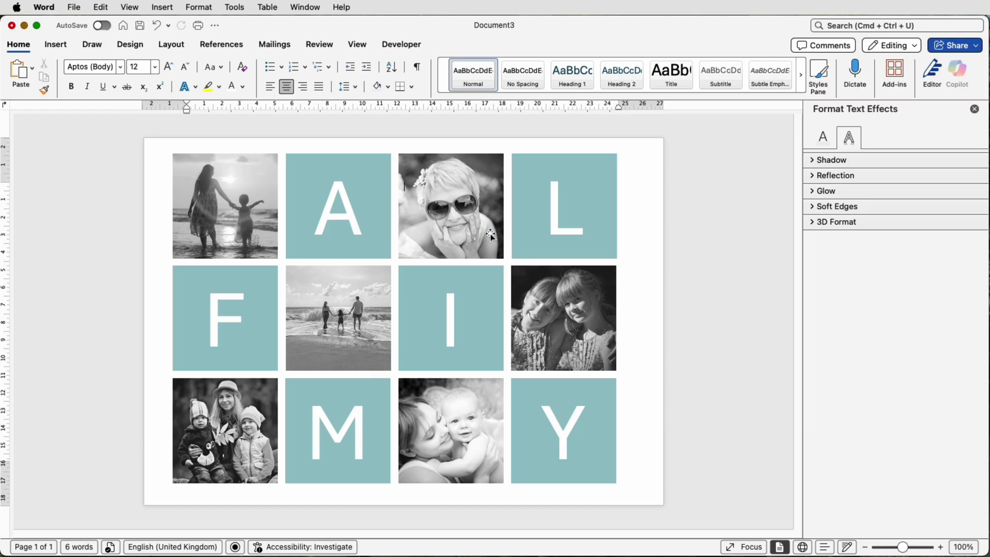
# - Group the top, middle and bottom rows into a single grid
pyautogui.click(537, 219)
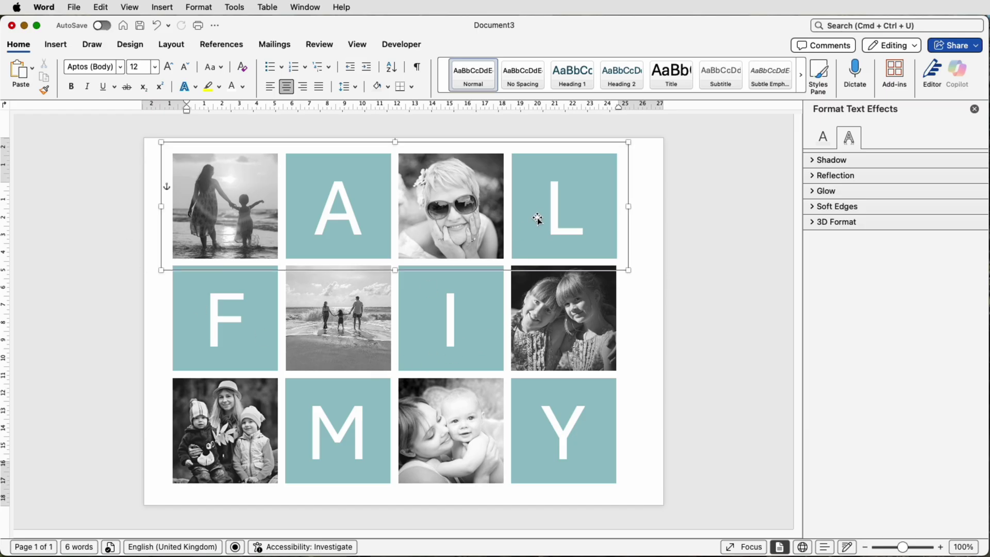
pyautogui.keyDown('shift'); pyautogui.click(516, 313); pyautogui.keyUp('shift')
pyautogui.keyDown('shift'); pyautogui.click(517, 450); pyautogui.keyUp('shift')
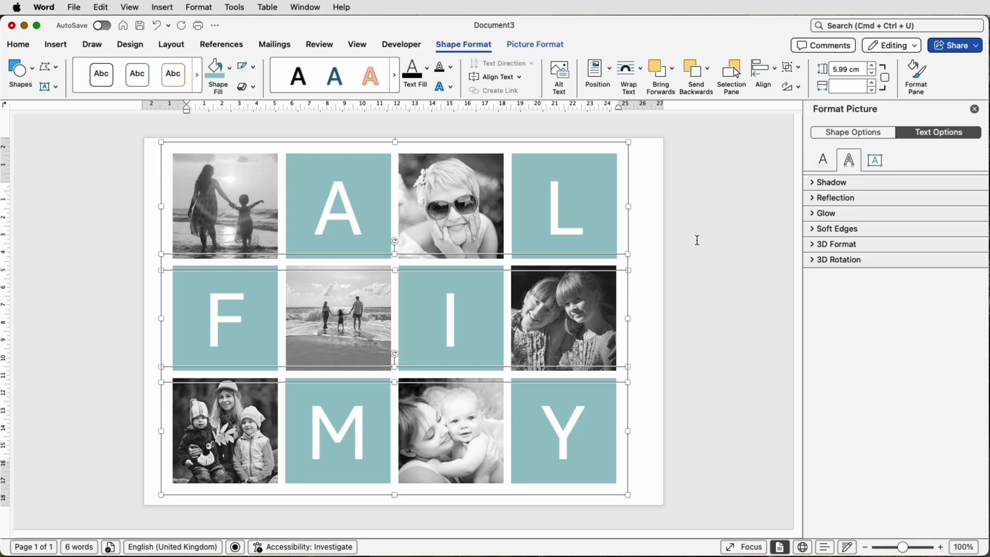
pyautogui.click(789, 68)
pyautogui.click(791, 87)
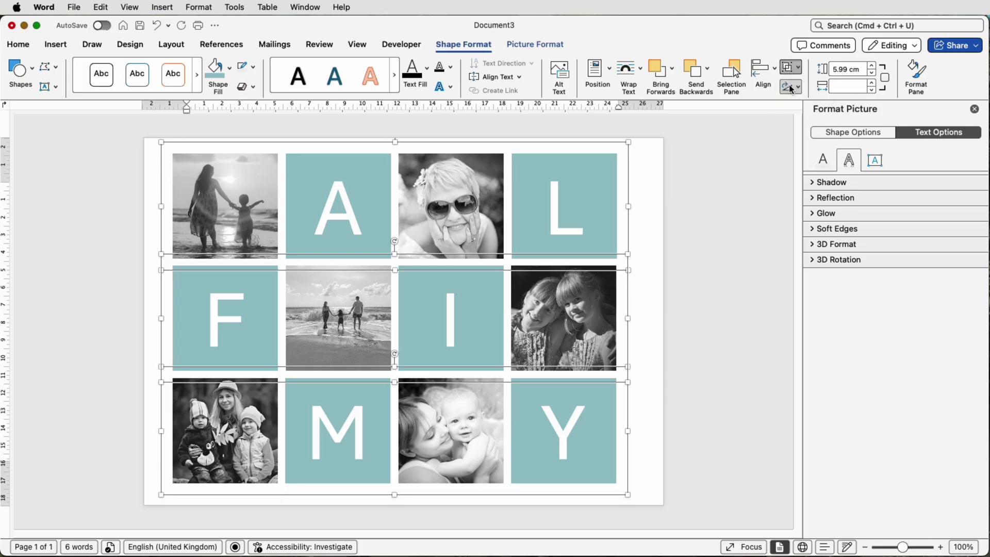
# - Centre the grid horizontally and vertically on the page with Align Centre and Align Middle
pyautogui.moveTo(485, 281)
pyautogui.mouseDown()
pyautogui.moveTo(505, 285)
pyautogui.moveTo(484, 280)
pyautogui.mouseUp()
pyautogui.click(769, 71)
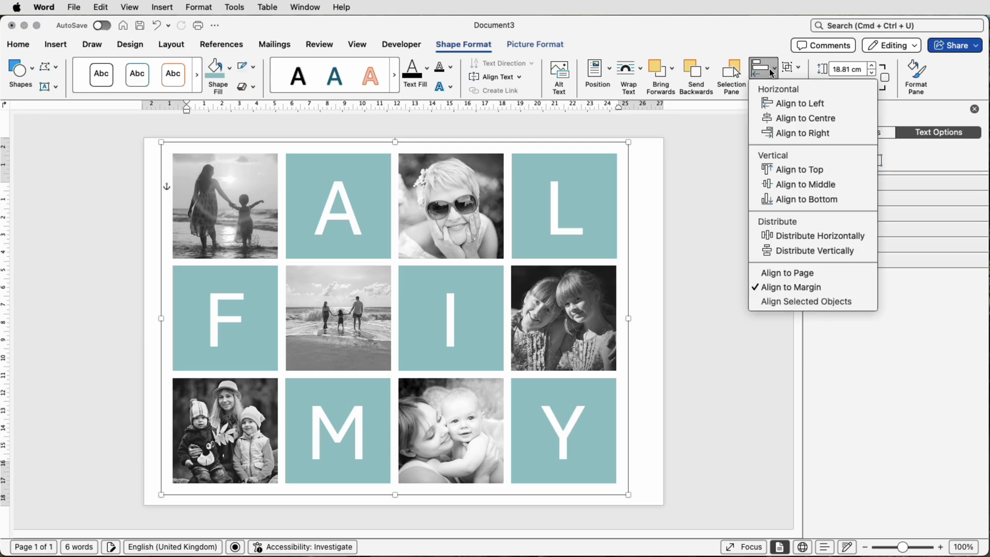
pyautogui.click(776, 119)
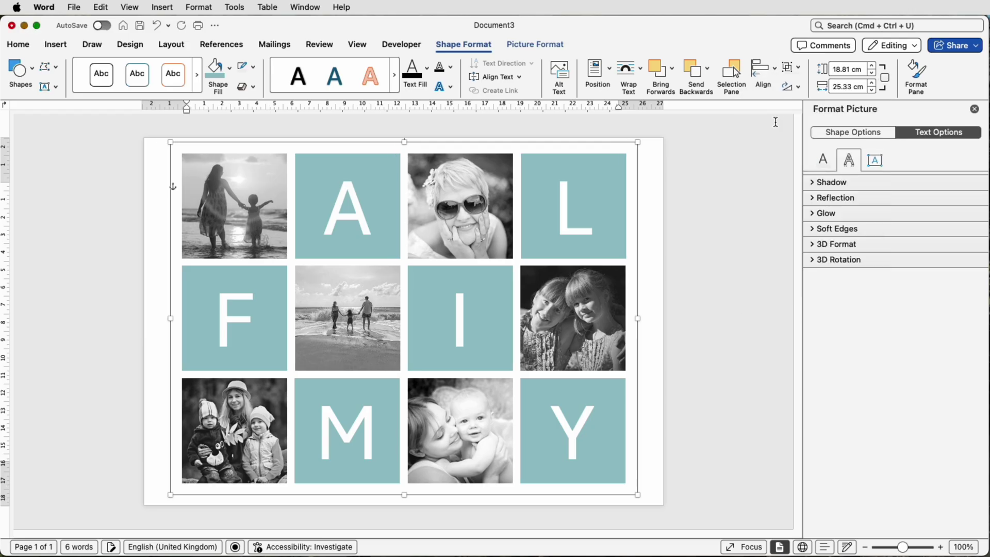
pyautogui.click(762, 68)
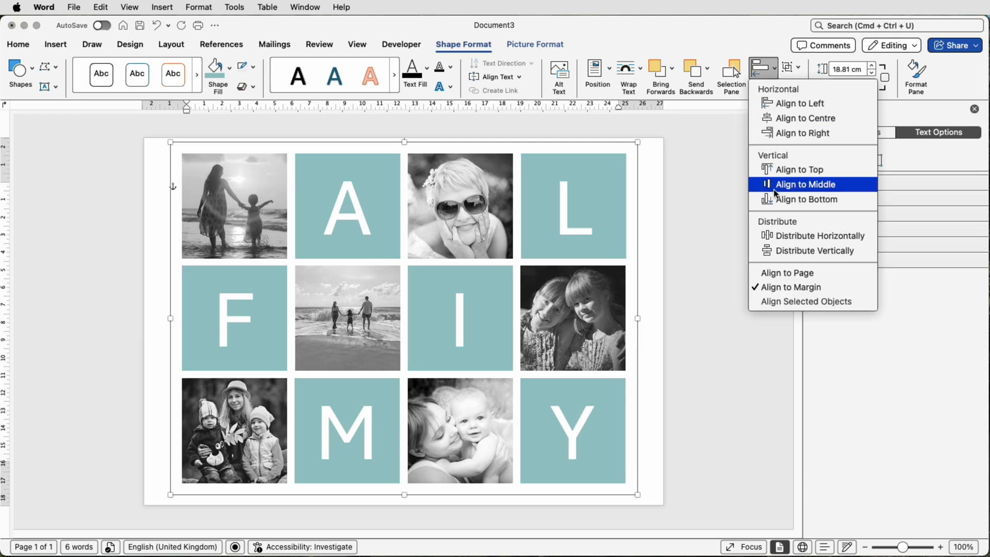
pyautogui.click(804, 184)
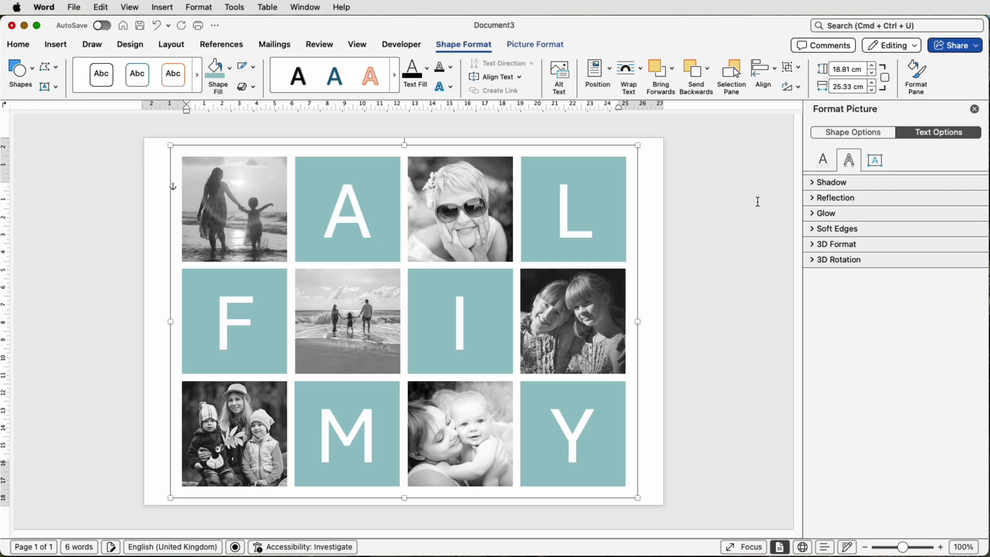
pyautogui.click(719, 217)
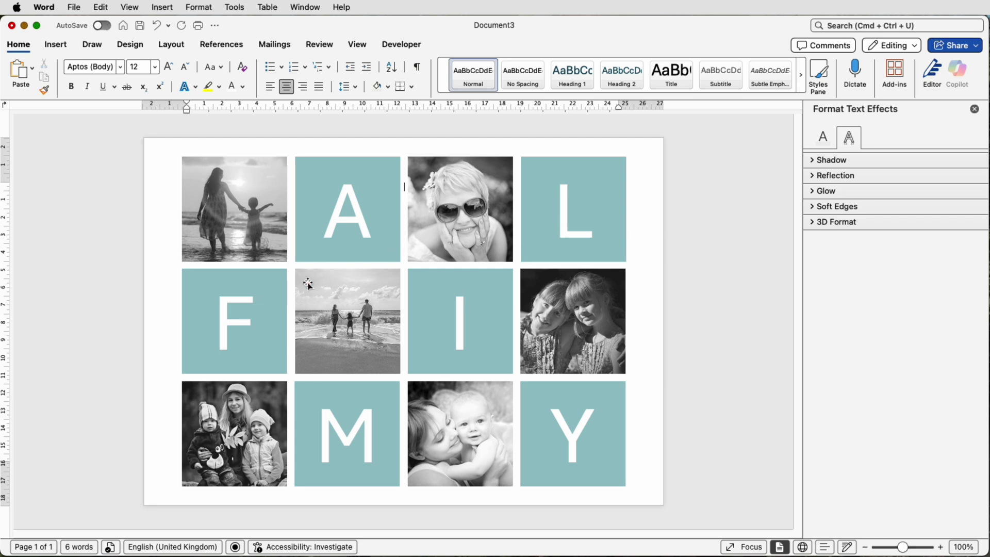
# - Ungroup the grid twice, first into three rows, then into twelve separate items
pyautogui.click(584, 212)
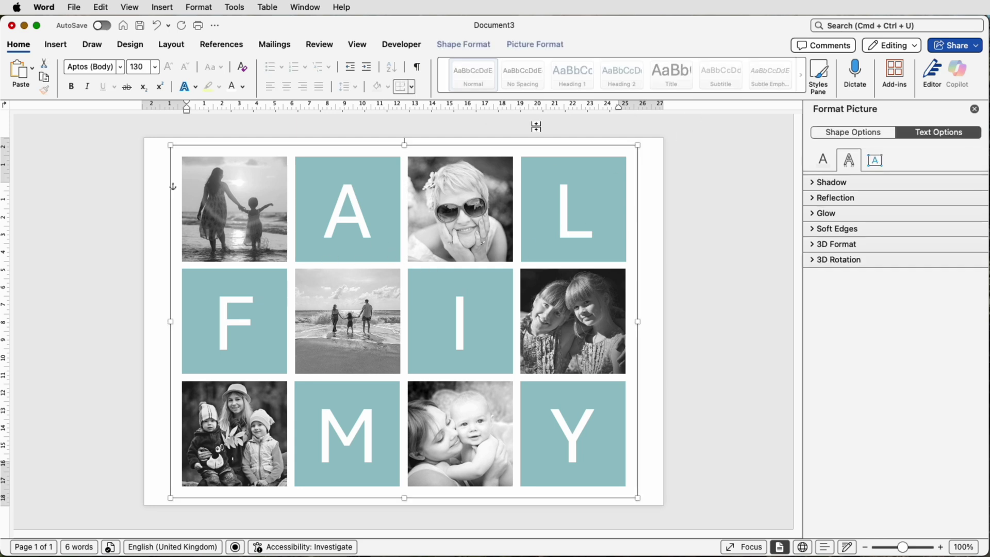
pyautogui.click(536, 49)
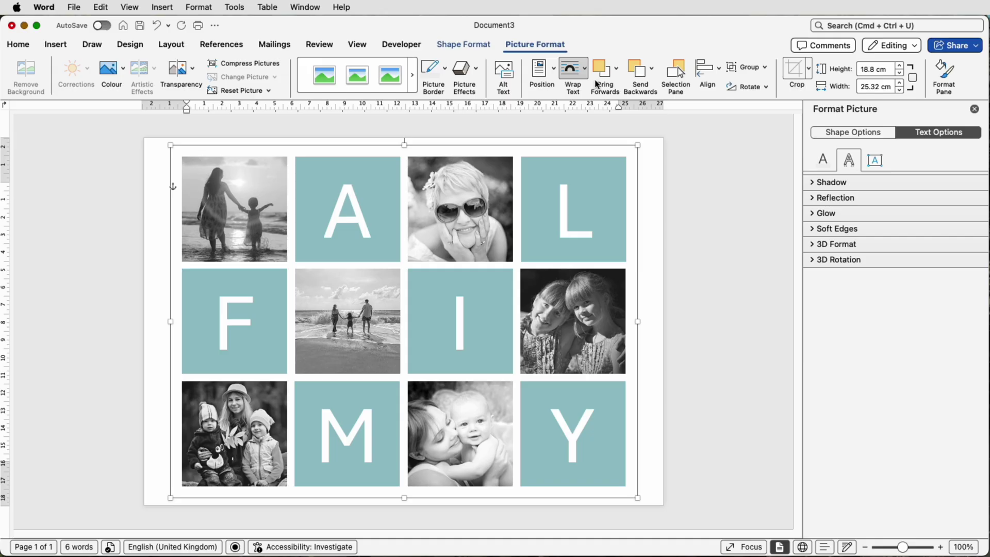
pyautogui.click(766, 67)
pyautogui.click(764, 107)
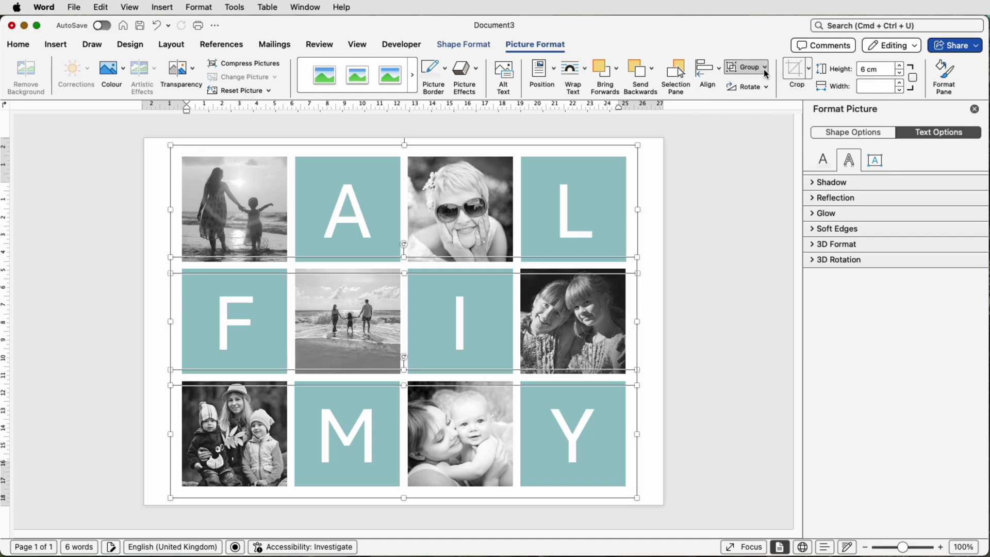
pyautogui.click(765, 67)
pyautogui.click(763, 107)
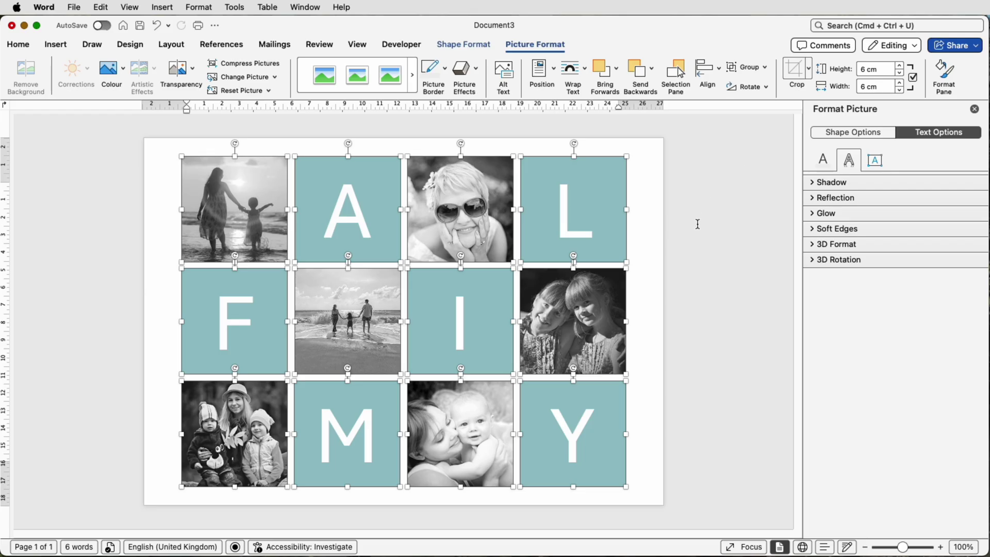
pyautogui.click(697, 224)
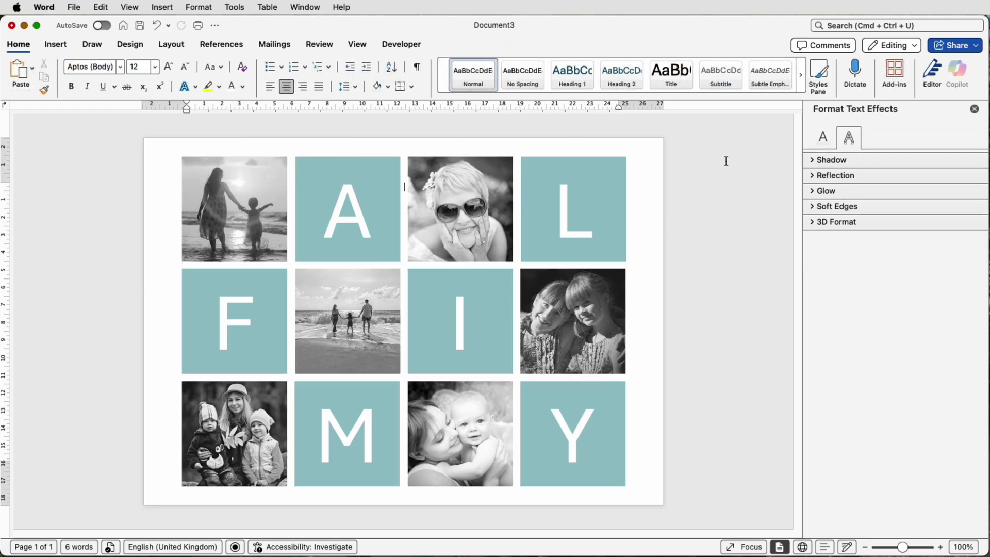
# - Select all six letter squares: L, A, F, I, M and Y
pyautogui.click(561, 221)
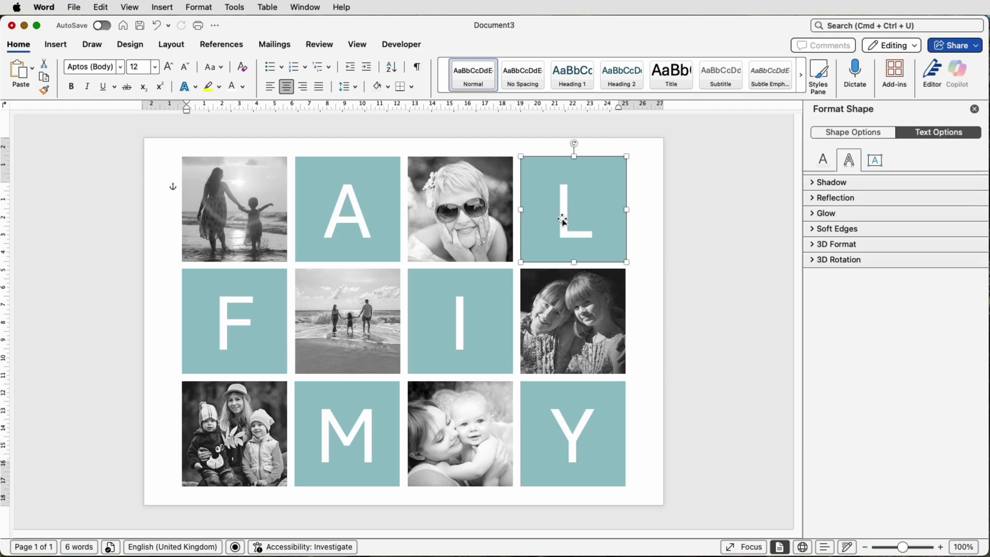
pyautogui.keyDown('shift'); pyautogui.click(341, 219); pyautogui.keyUp('shift')
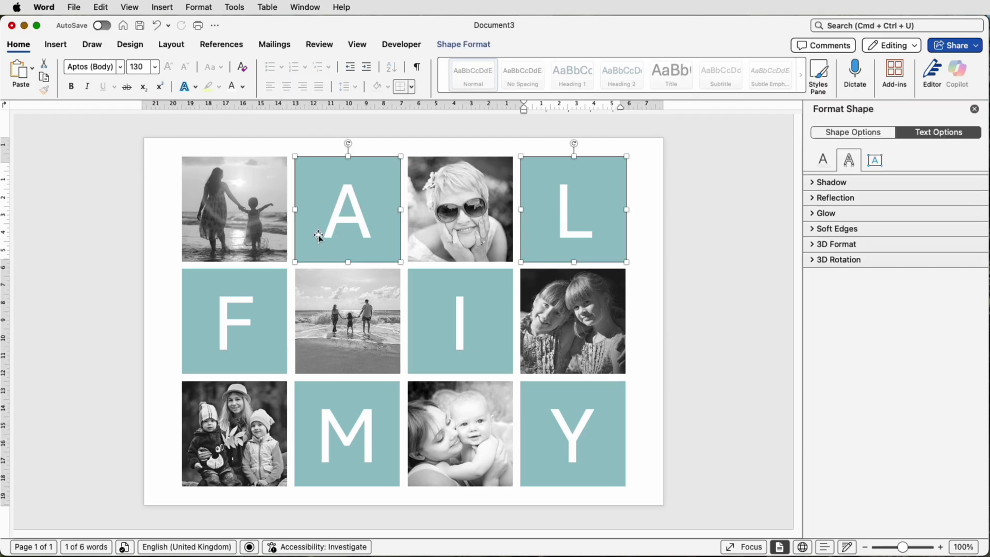
pyautogui.keyDown('shift'); pyautogui.click(250, 295); pyautogui.keyUp('shift')
pyautogui.keyDown('shift'); pyautogui.click(434, 318); pyautogui.keyUp('shift')
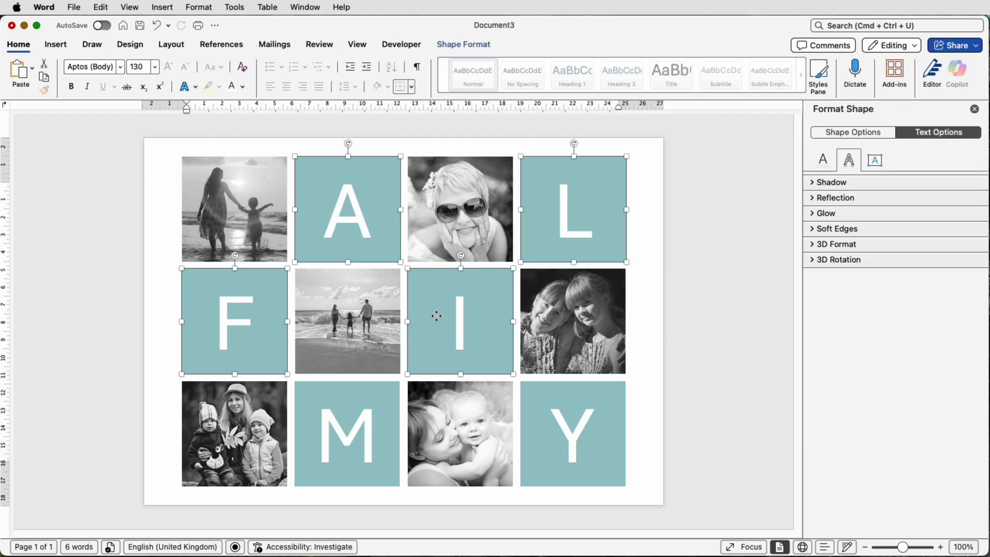
pyautogui.keyDown('shift'); pyautogui.click(364, 402); pyautogui.keyUp('shift')
pyautogui.keyDown('shift'); pyautogui.click(546, 431); pyautogui.keyUp('shift')
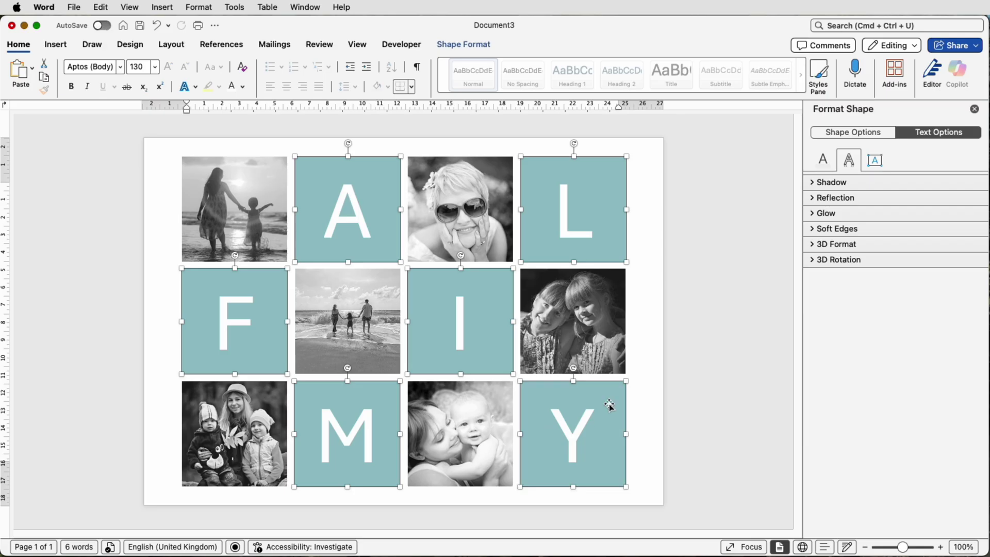
# - Set their fill to a slightly darker custom grey-teal through More Colours
pyautogui.click(861, 134)
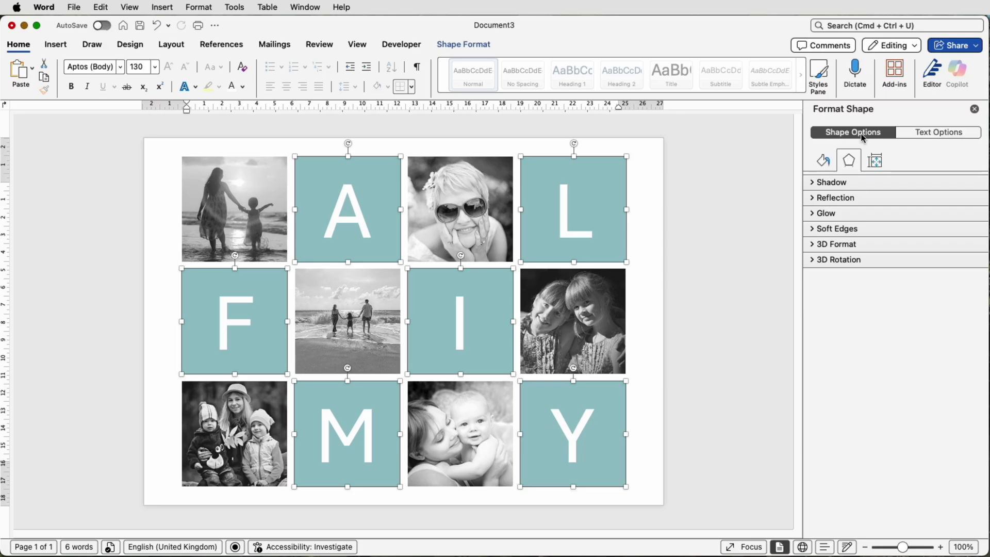
pyautogui.click(822, 161)
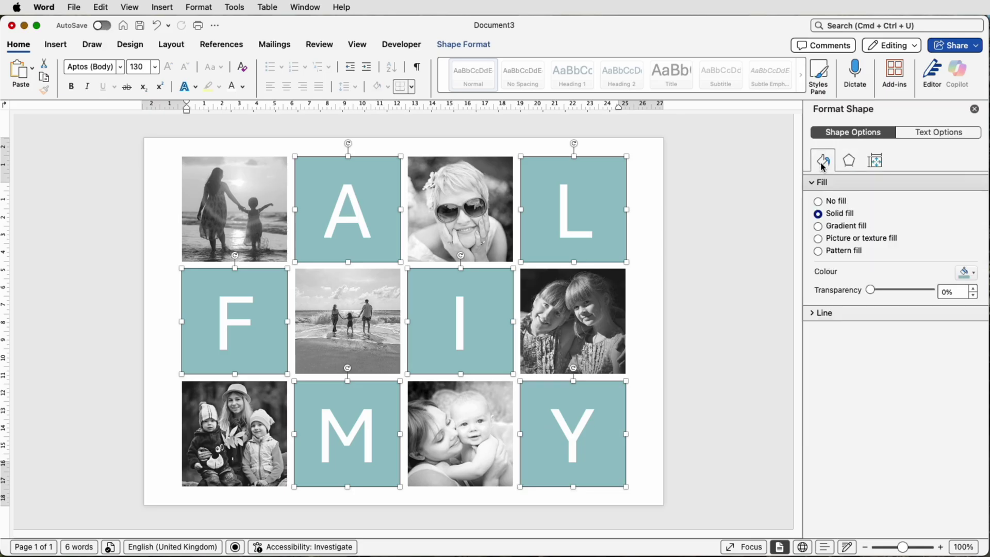
pyautogui.click(973, 274)
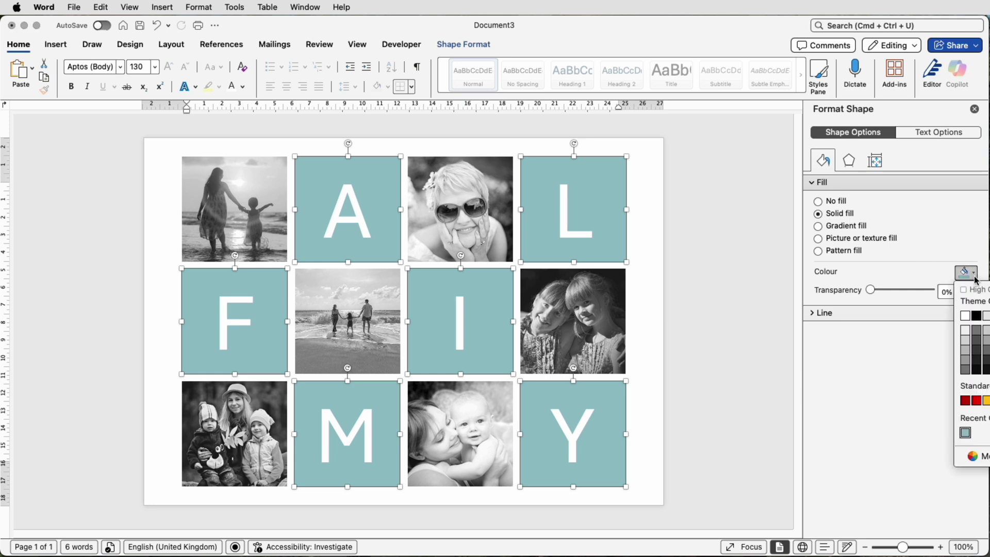
pyautogui.click(969, 456)
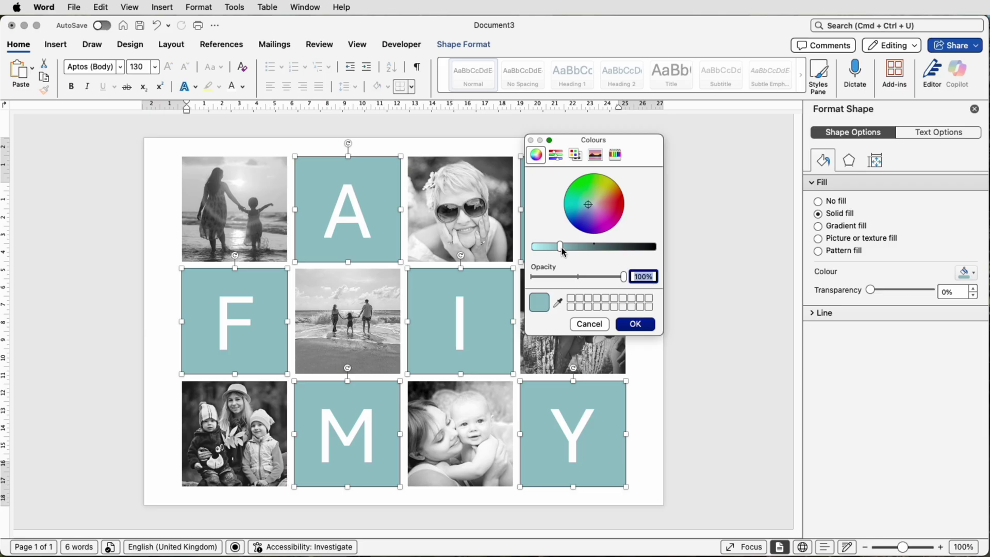
pyautogui.moveTo(562, 250); pyautogui.dragTo(579, 251)
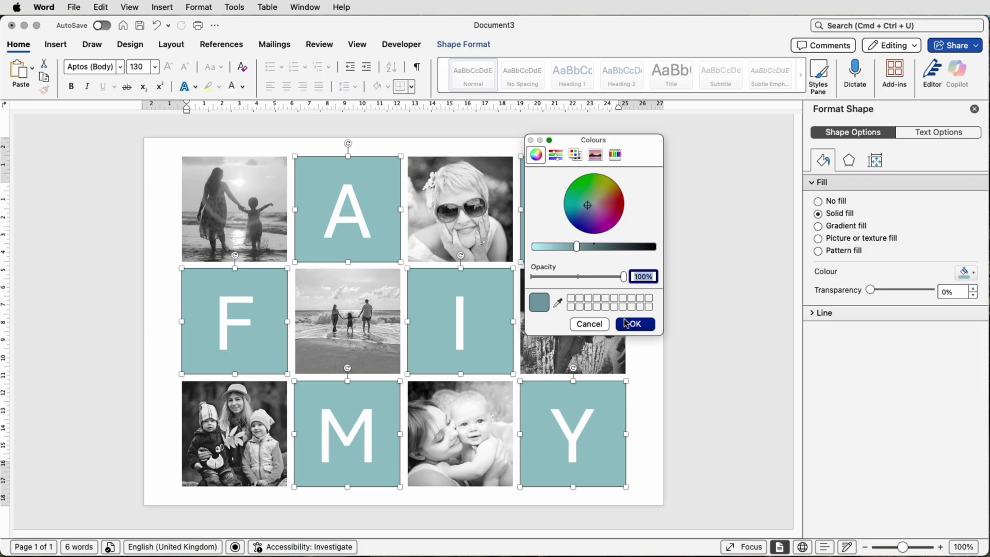
pyautogui.click(627, 323)
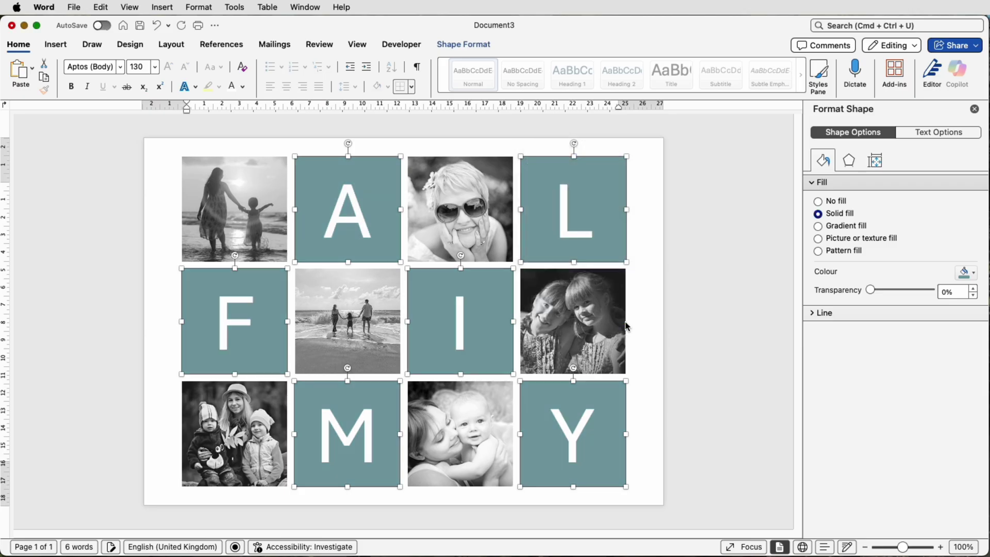
pyautogui.click(700, 304)
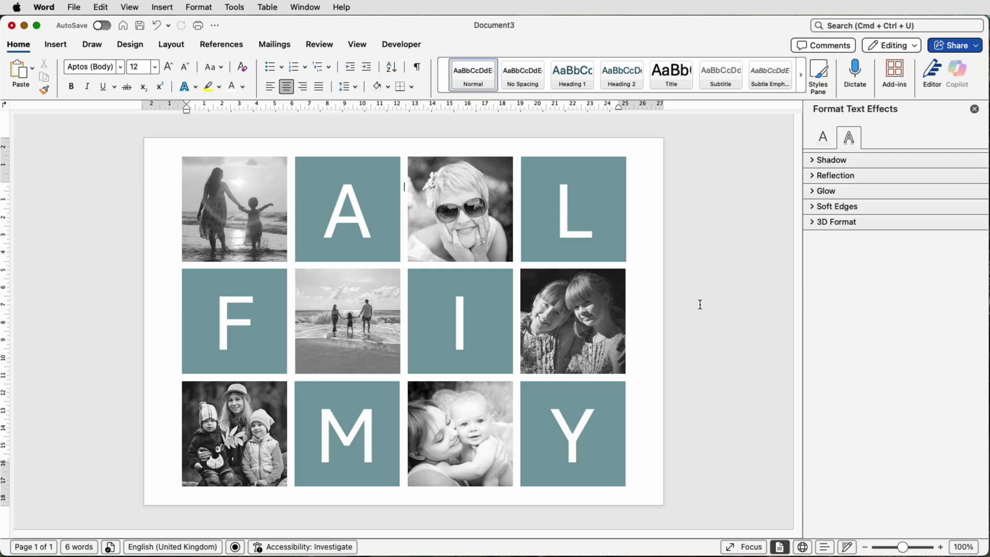
pyautogui.click(573, 431)
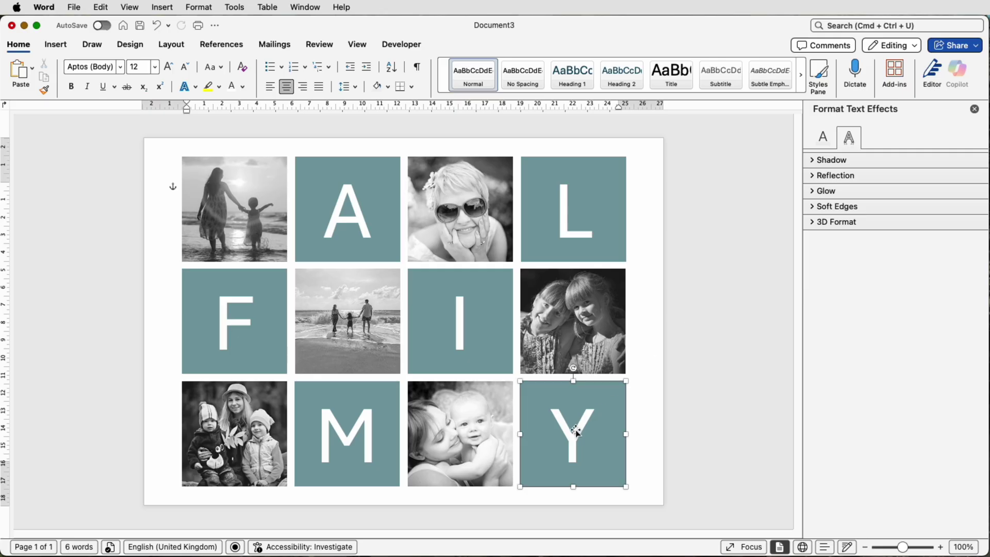
pyautogui.keyDown('shift'); pyautogui.click(469, 320); pyautogui.keyUp('shift')
pyautogui.keyDown('shift'); pyautogui.click(391, 238); pyautogui.keyUp('shift')
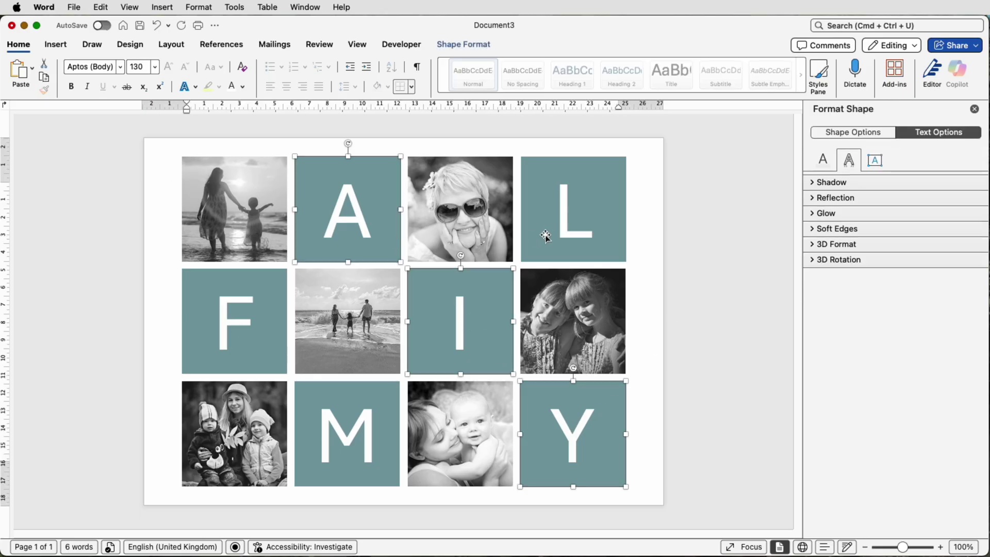
pyautogui.keyDown('shift'); pyautogui.click(547, 236); pyautogui.keyUp('shift')
pyautogui.keyDown('shift'); pyautogui.click(272, 319); pyautogui.keyUp('shift')
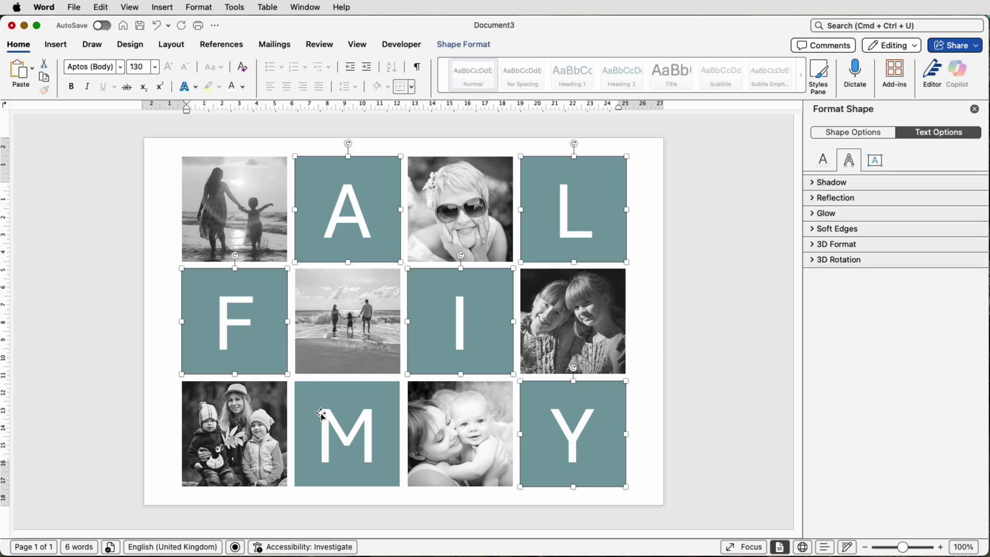
pyautogui.keyDown('shift'); pyautogui.click(318, 413); pyautogui.keyUp('shift')
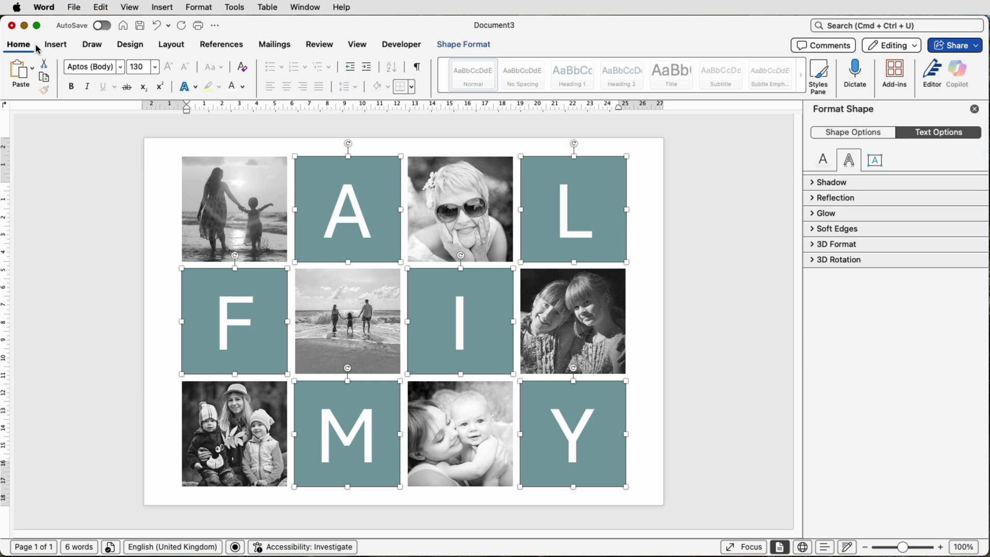
pyautogui.click(243, 86)
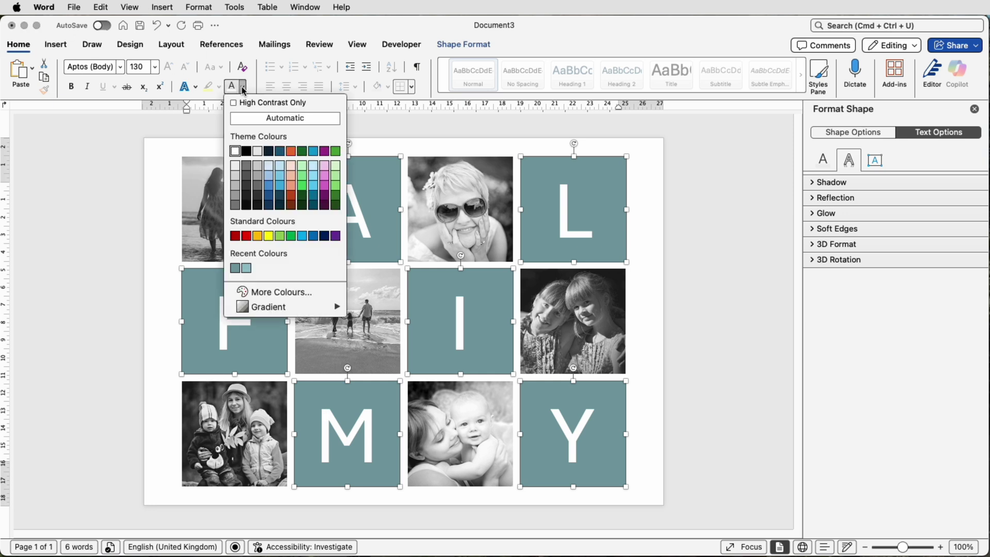
pyautogui.click(247, 151)
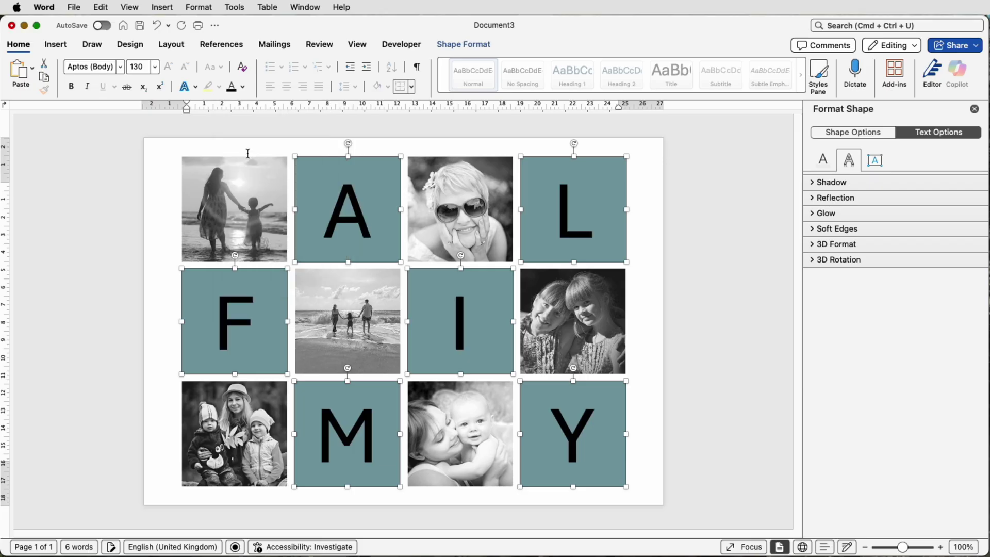
pyautogui.click(243, 87)
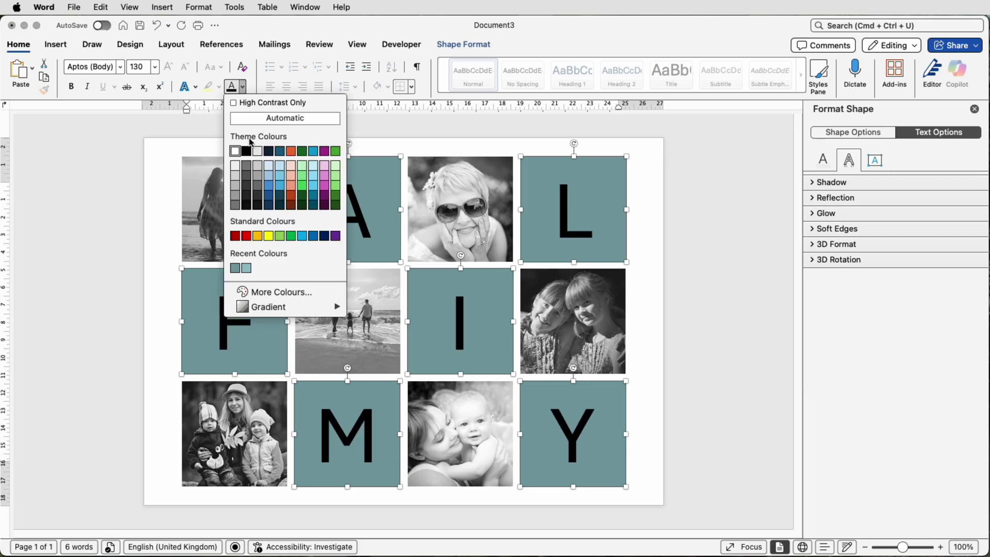
pyautogui.click(268, 236)
pyautogui.click(244, 89)
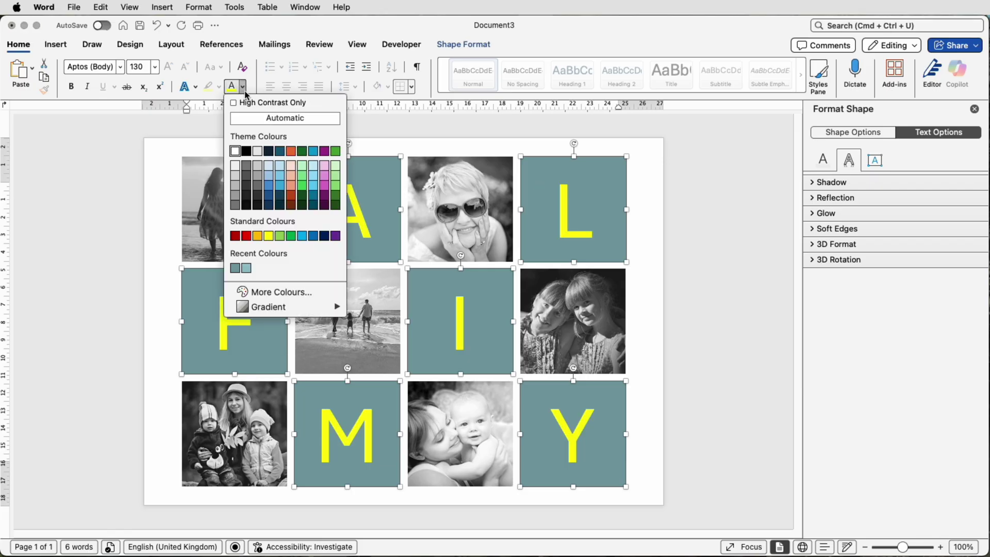
pyautogui.click(235, 151)
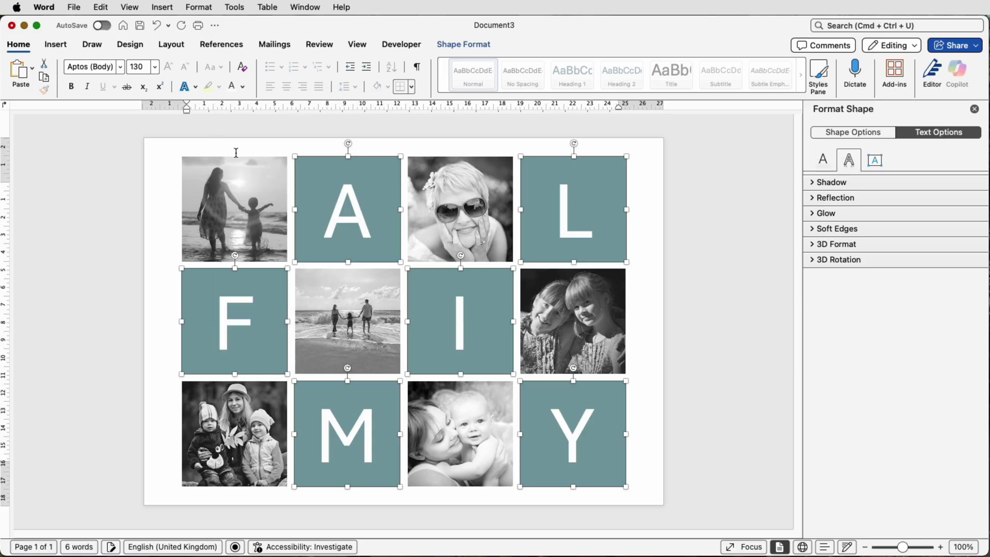
# - After trying Bernard MT, set the white FAMILY letters to Dreaming Outloud Pro and deselect them
pyautogui.click(120, 68)
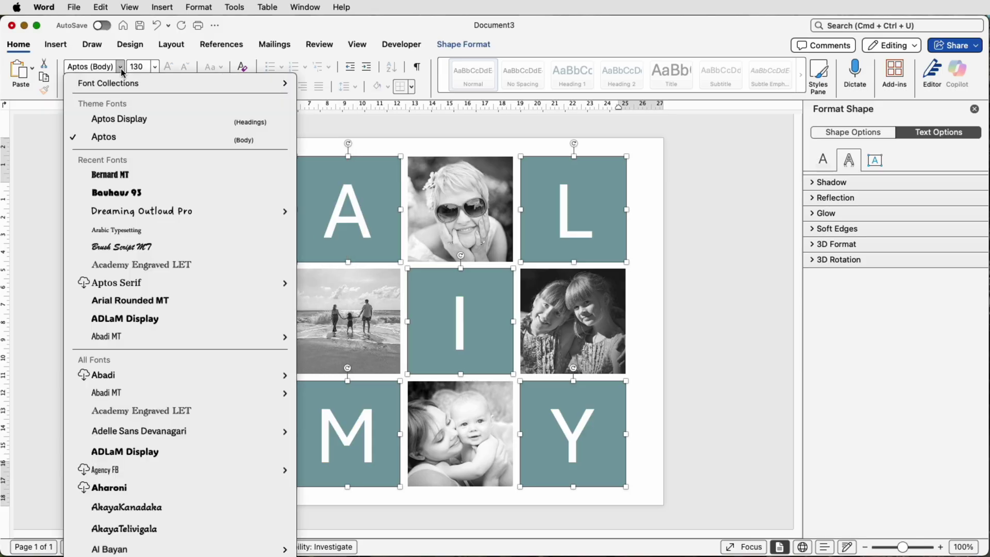
pyautogui.click(112, 176)
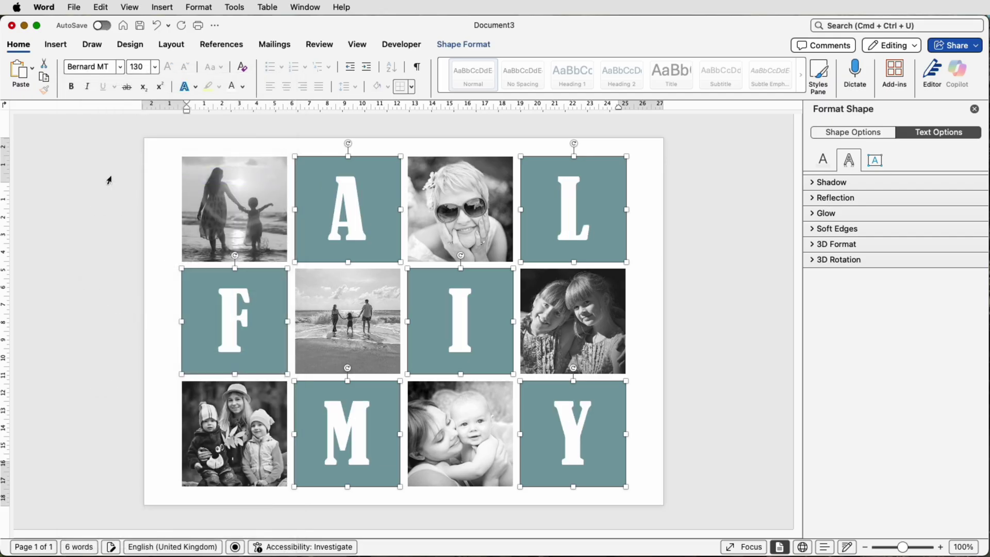
pyautogui.click(120, 66)
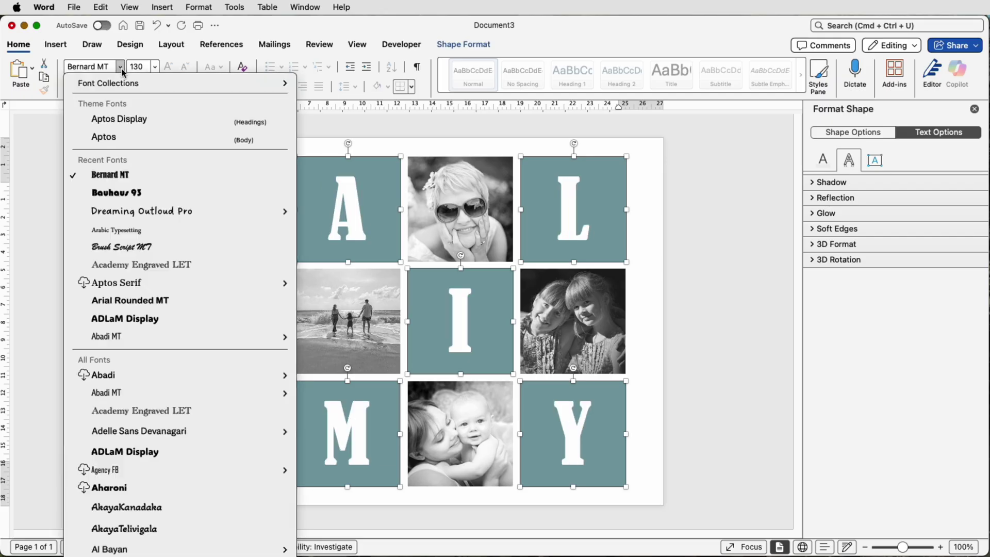
pyautogui.click(121, 210)
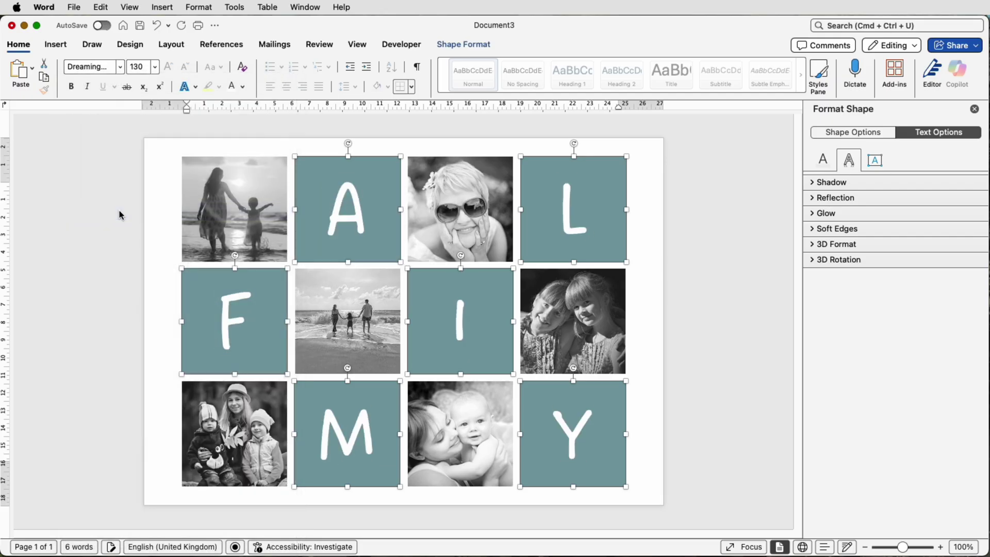
pyautogui.click(695, 257)
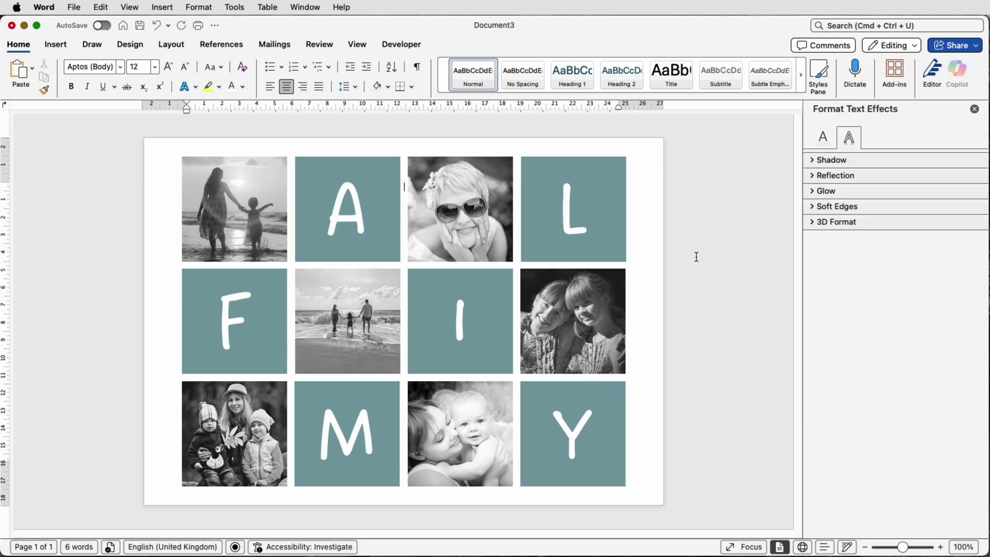